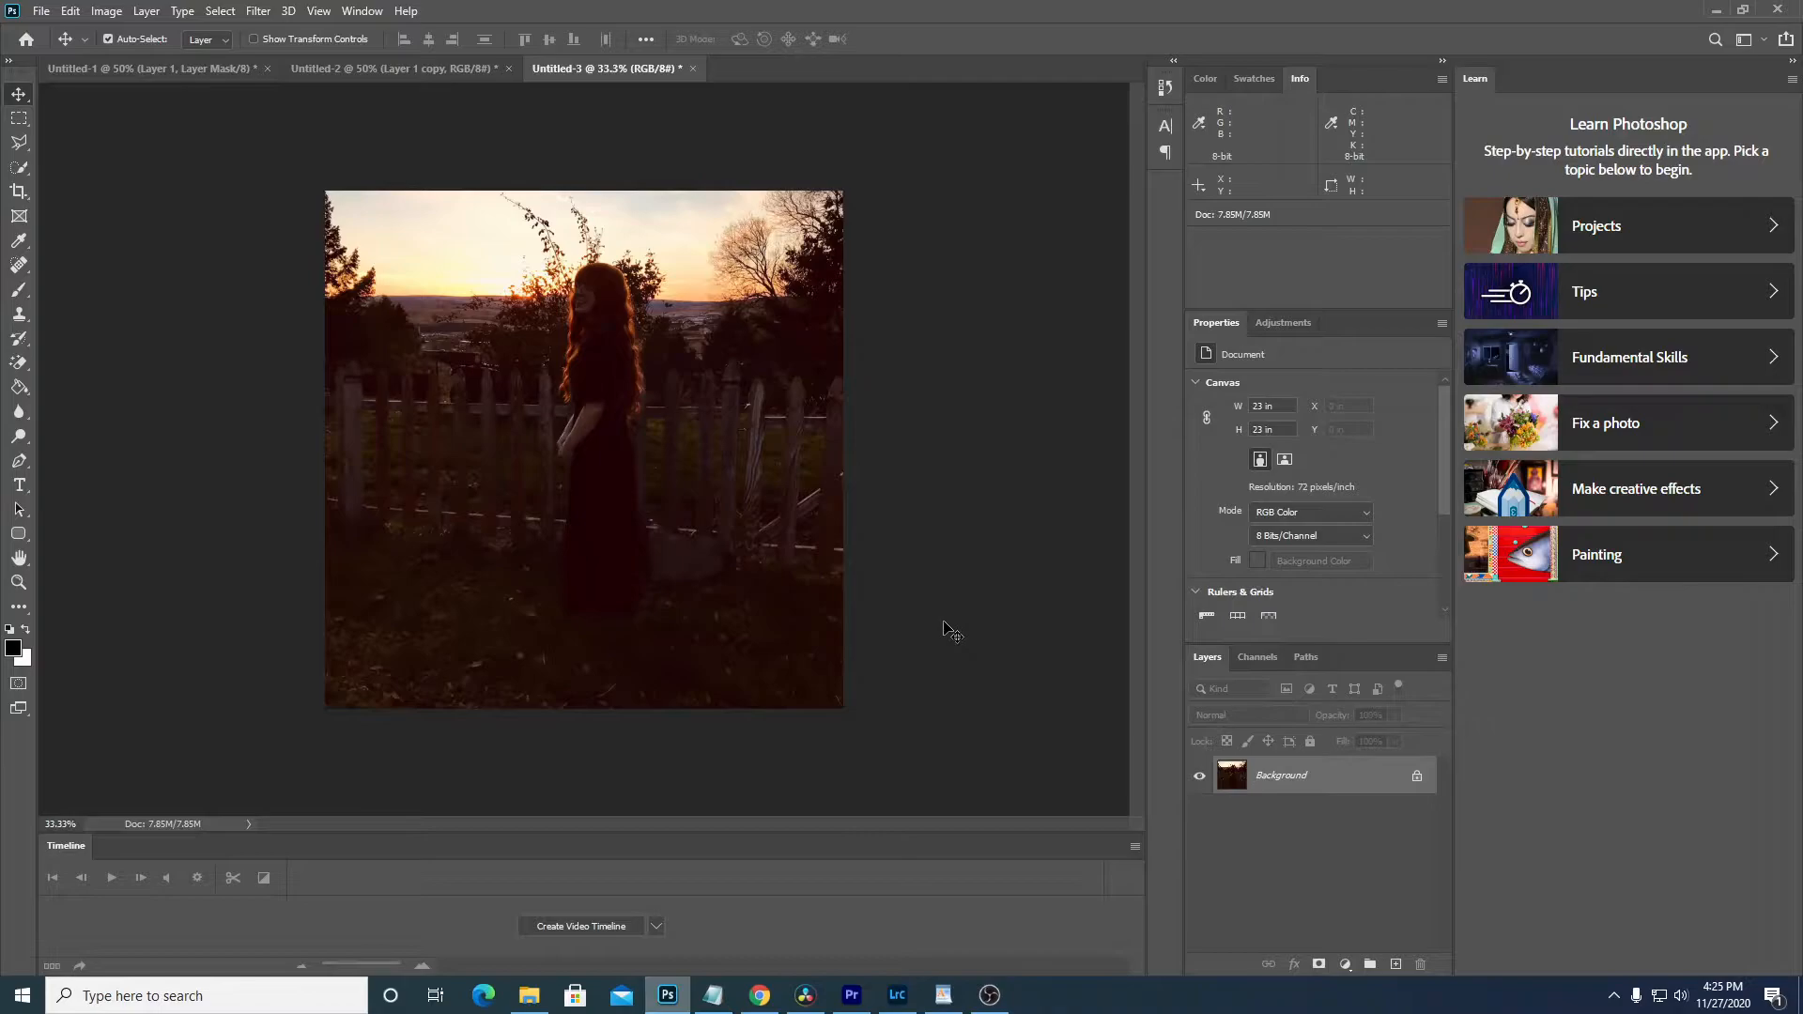
- Duplicate the Background layer, keeping the default copy name
{"action": "right_click", "coordinate": [1328, 789]}
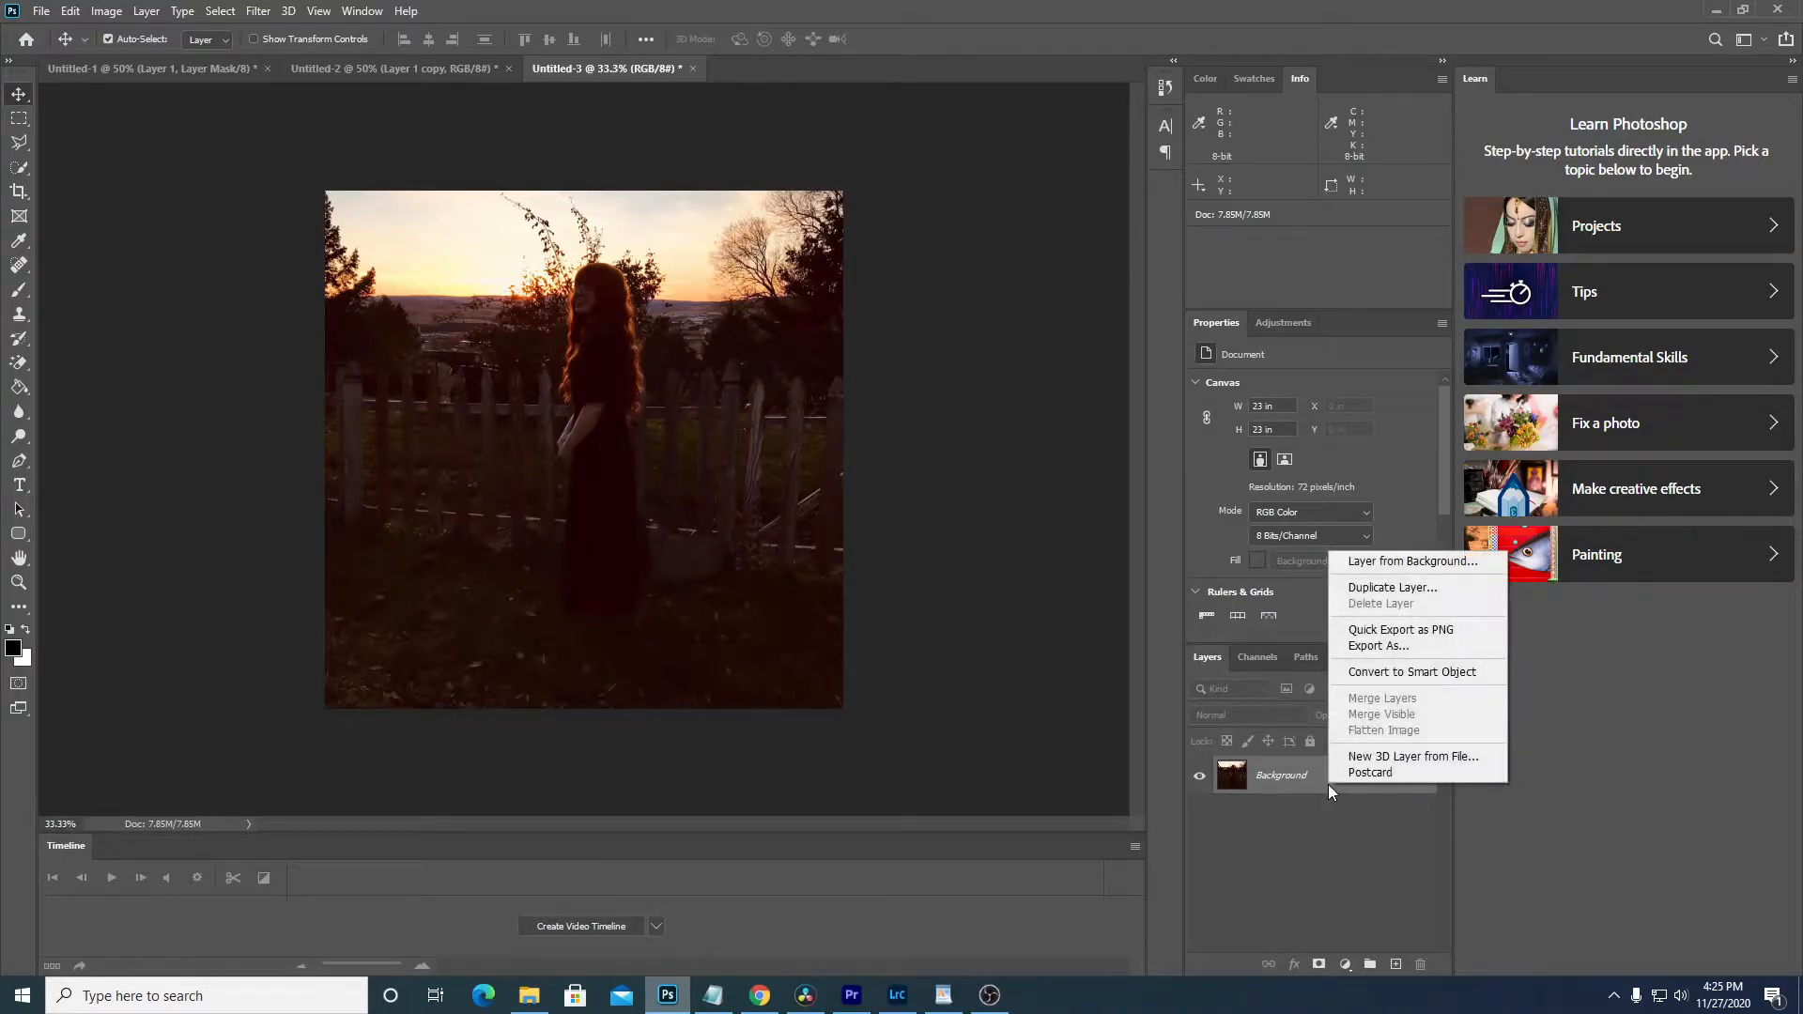
{"action": "left_click", "coordinate": [1382, 587]}
{"action": "left_click", "coordinate": [1050, 279]}
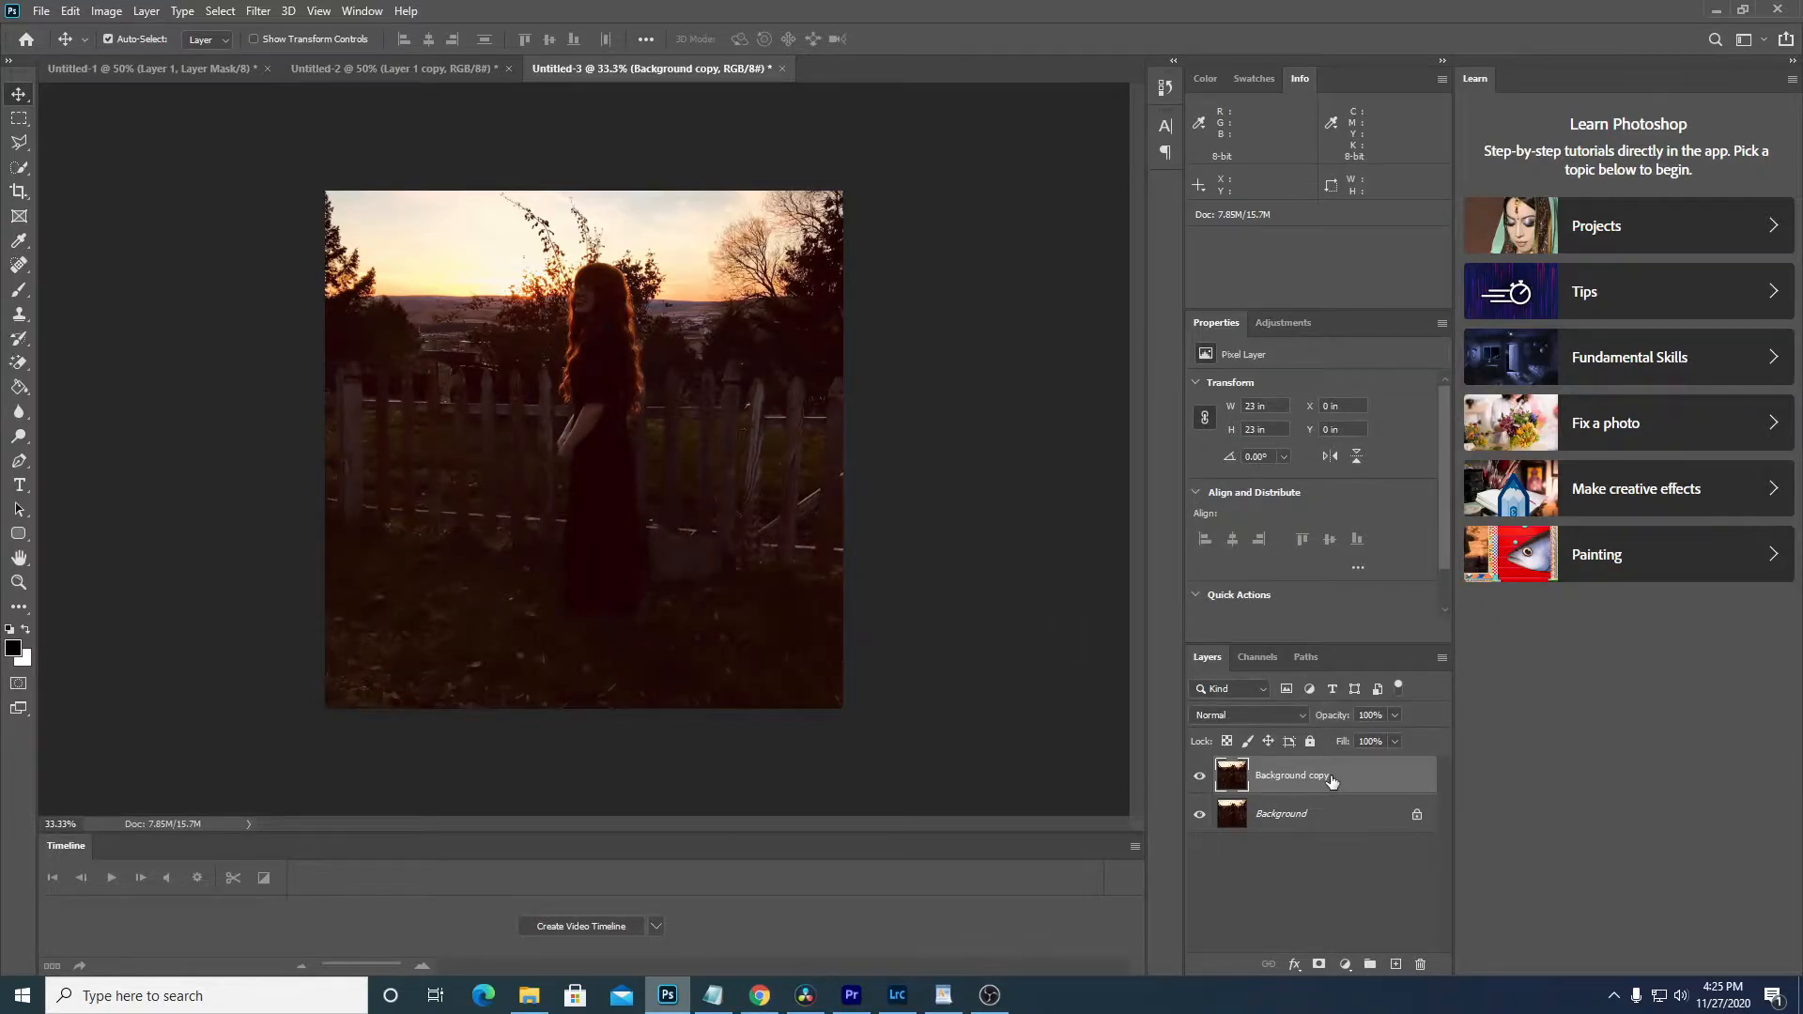
- Start a Shadows/Highlights adjustment on the Background copy layer and reset the tone and radius of both shadows and highlights to 0
{"action": "left_click", "coordinate": [108, 14]}
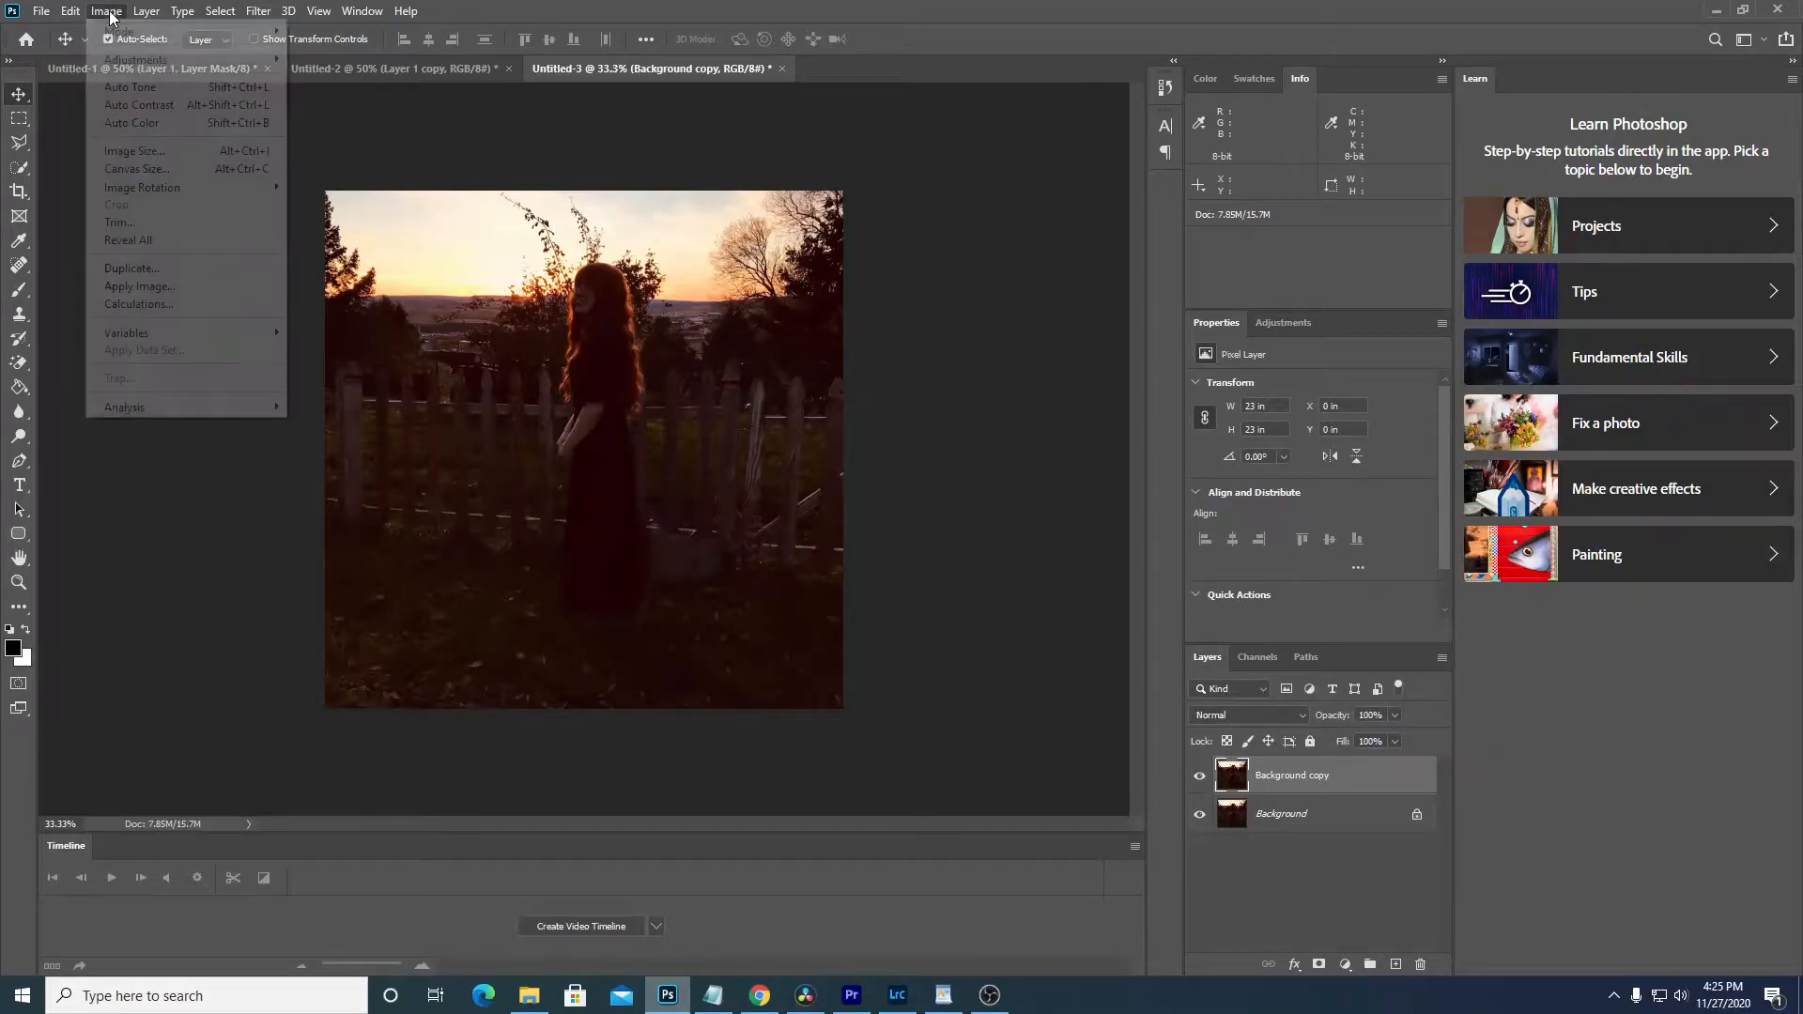
{"action": "mouse_move", "coordinate": [139, 63]}
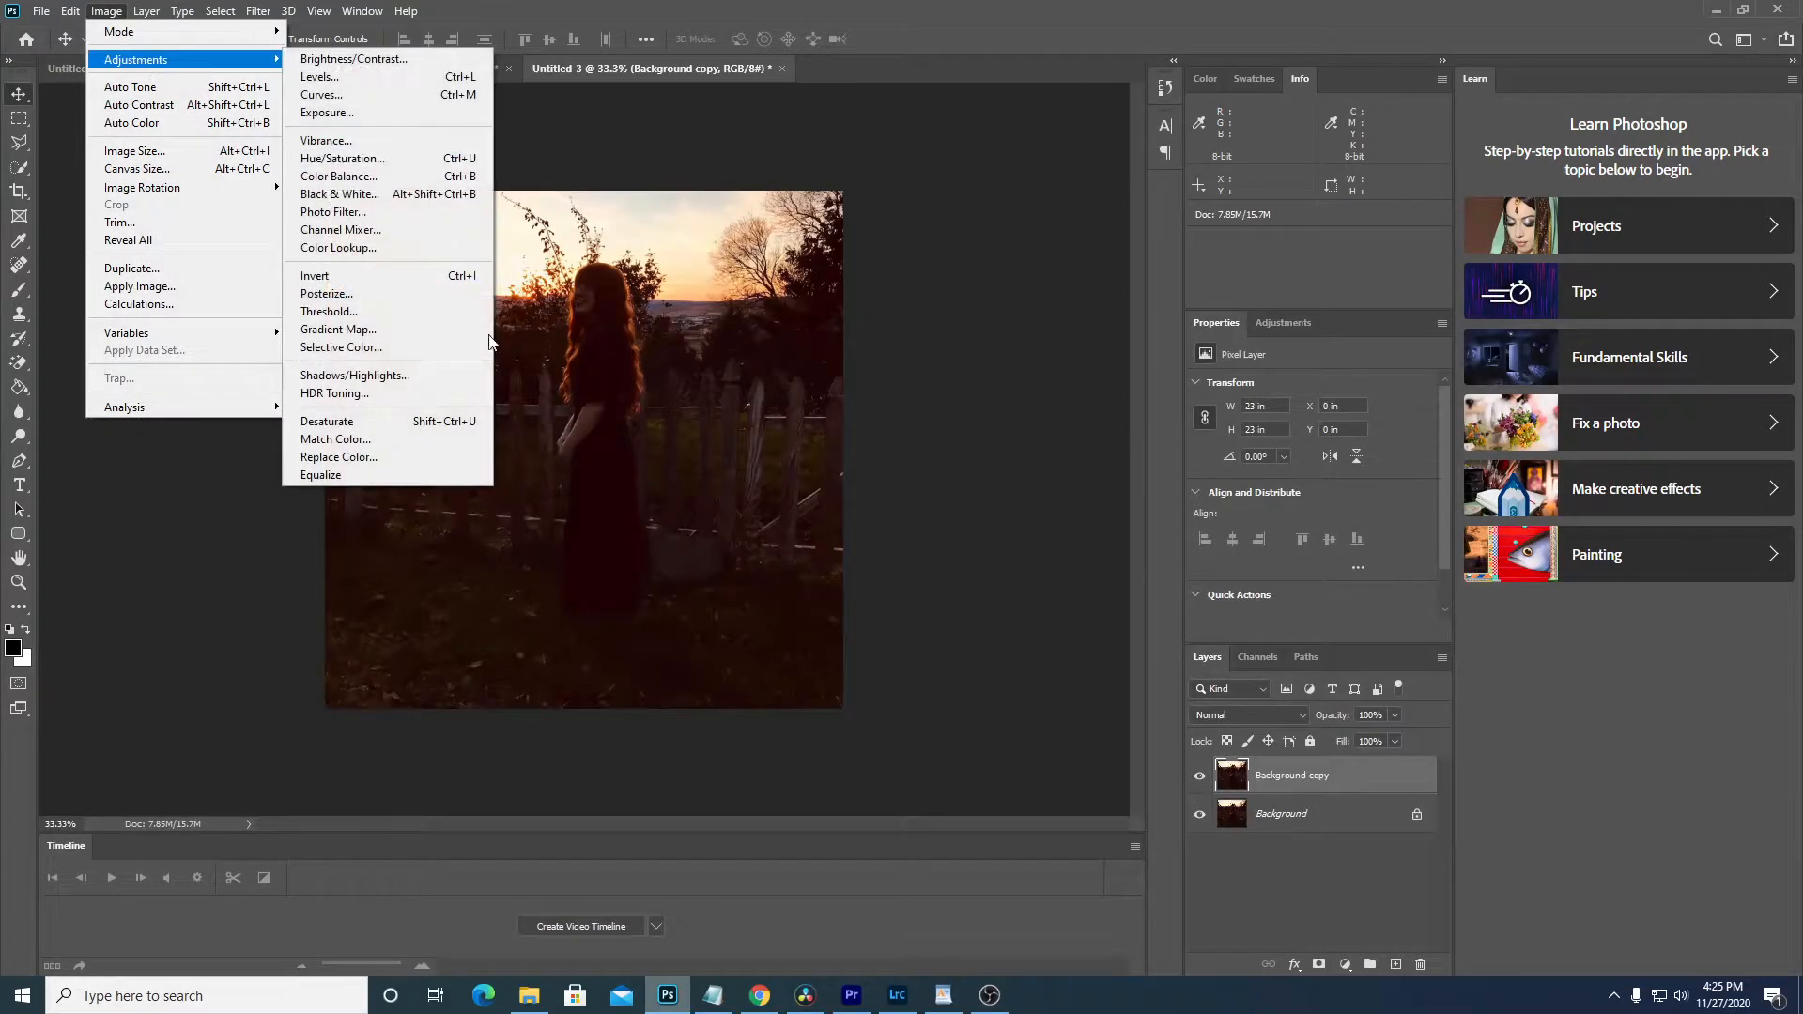
{"action": "left_click", "coordinate": [464, 383]}
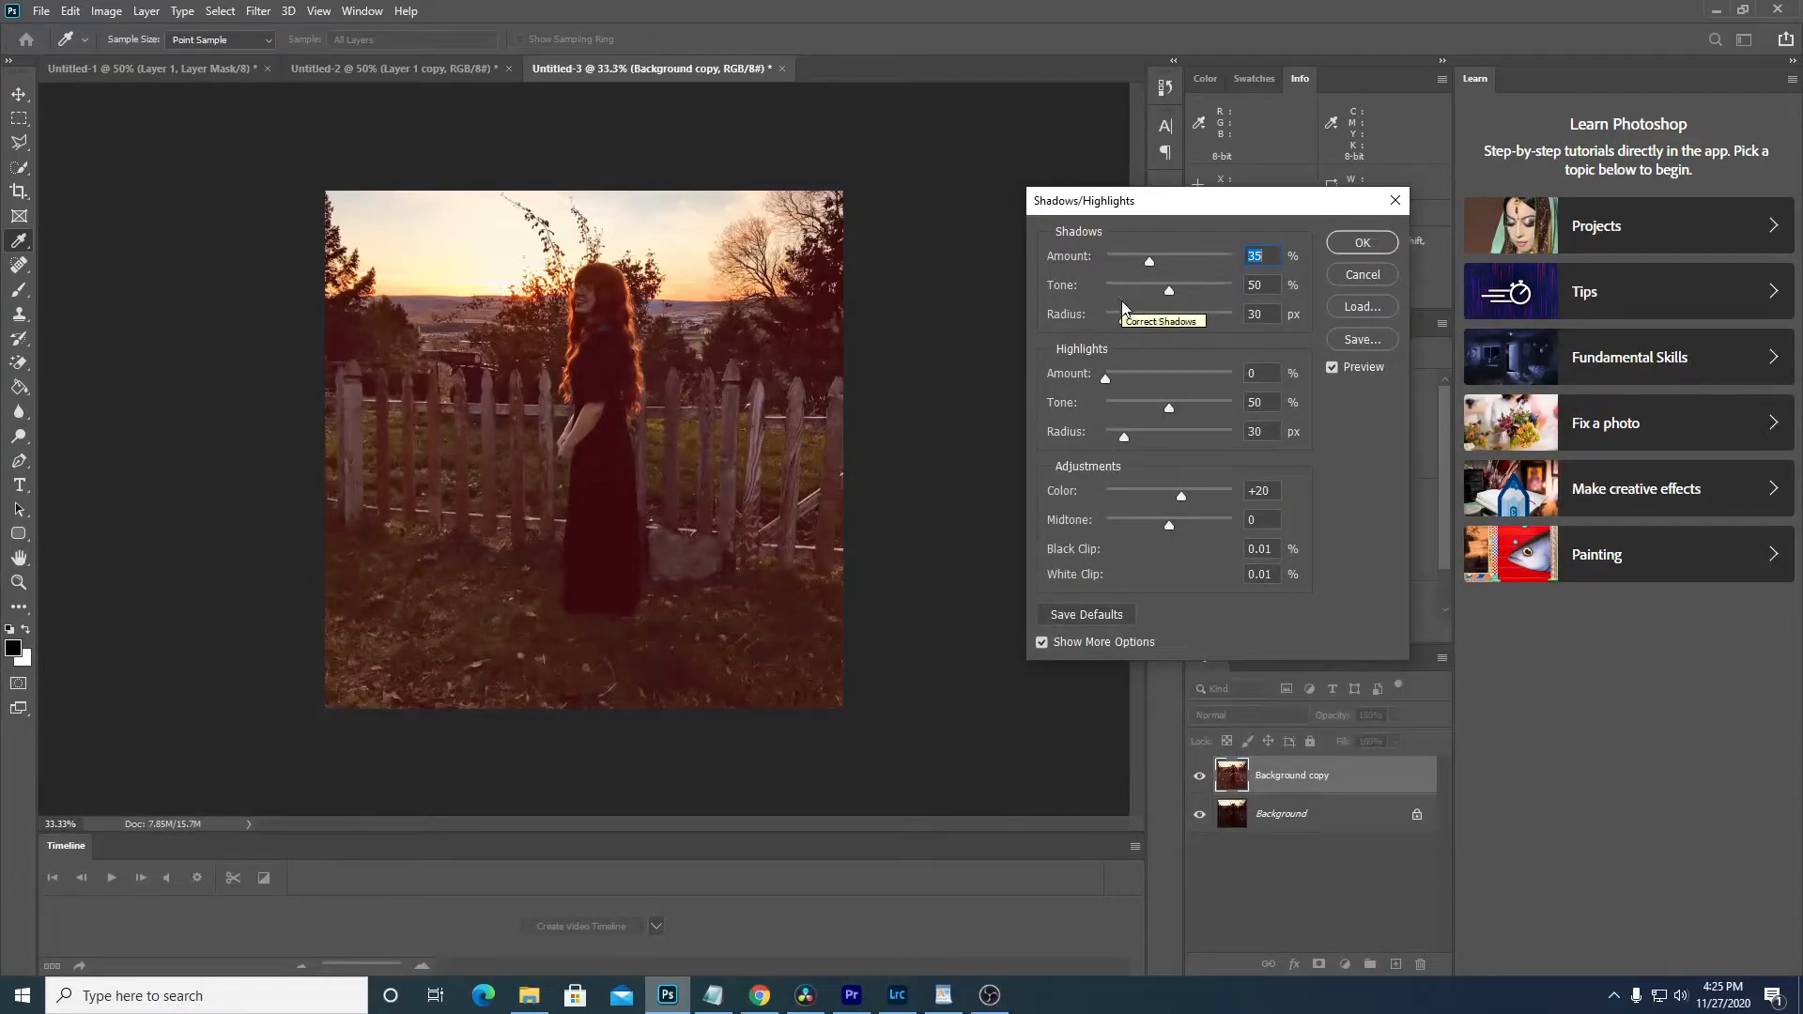
{"action": "left_click_drag", "start_coordinate": [1117, 408], "coordinate": [1085, 432]}
{"action": "left_click_drag", "start_coordinate": [1124, 319], "coordinate": [1089, 288]}
- Set the shadows amount to 37% and the shadows tone to 26%
{"action": "mouse_move", "coordinate": [1147, 260]}
{"action": "left_mouse_down"}
{"action": "mouse_move", "coordinate": [1094, 263]}
{"action": "mouse_move", "coordinate": [1134, 265]}
{"action": "left_mouse_up"}
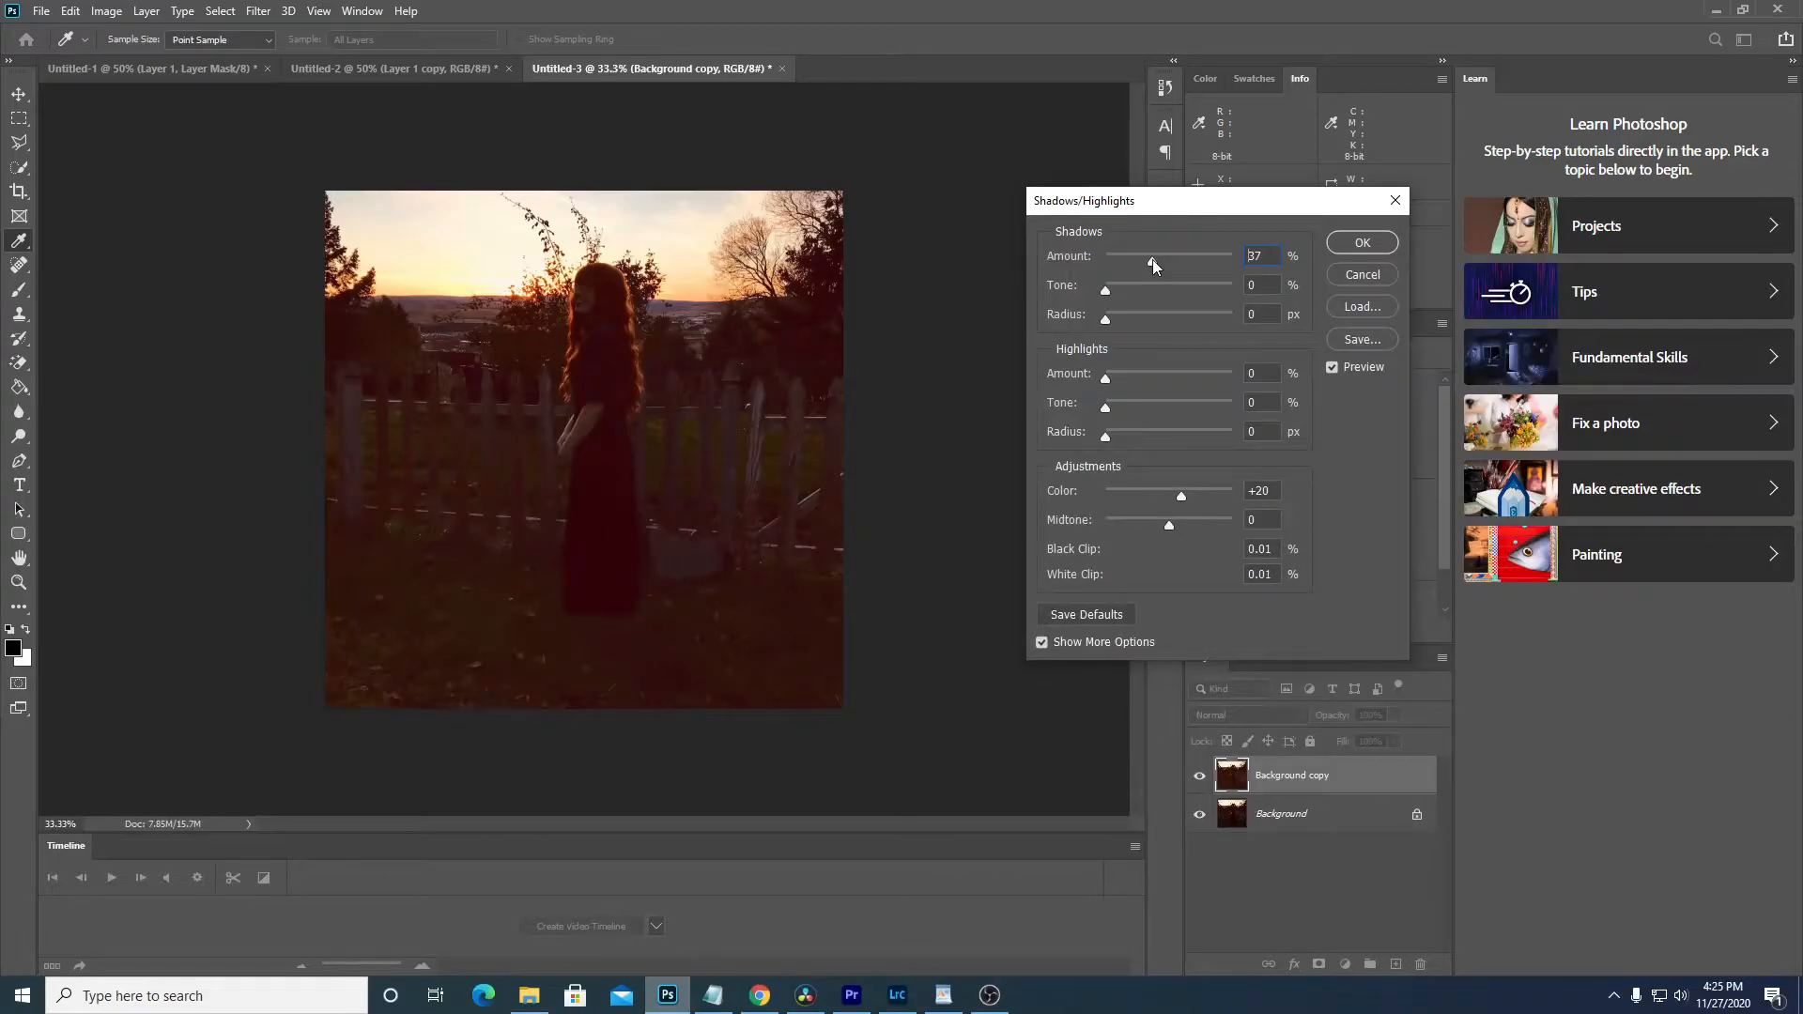
{"action": "mouse_move", "coordinate": [1152, 259]}
{"action": "left_mouse_down"}
{"action": "mouse_move", "coordinate": [1117, 291]}
{"action": "mouse_move", "coordinate": [1146, 291]}
{"action": "left_mouse_up"}
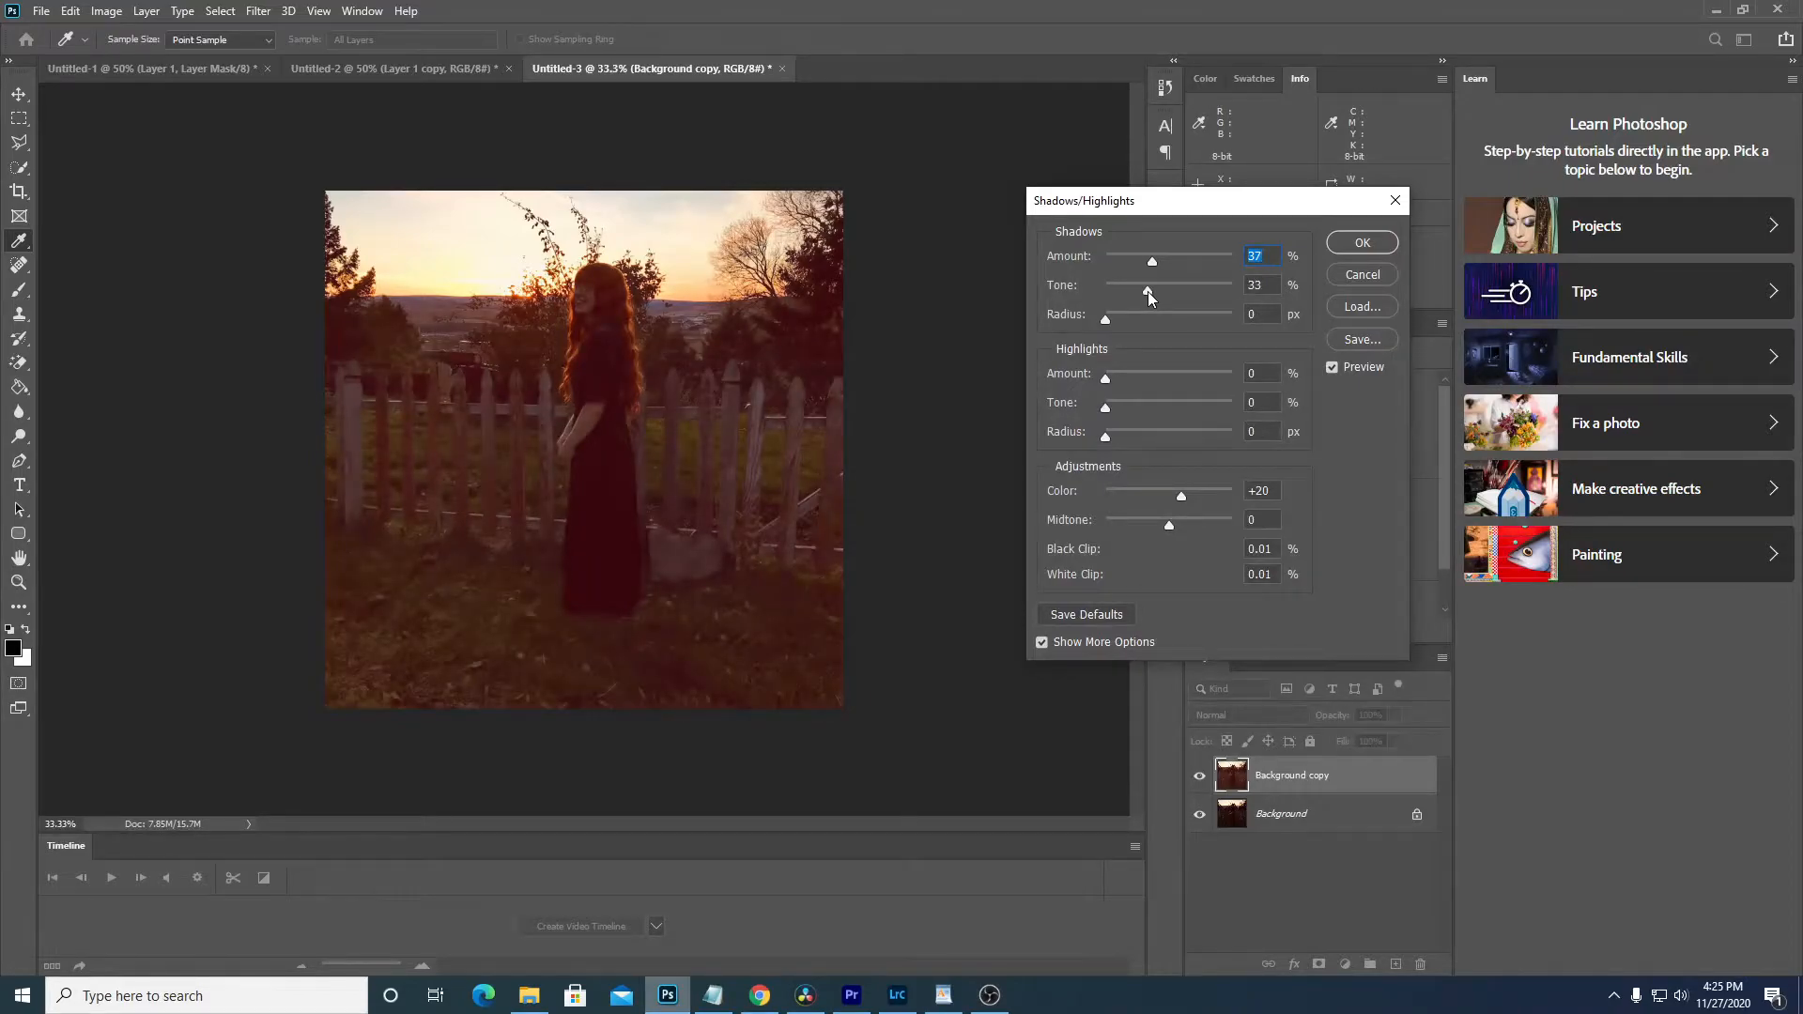
{"action": "left_click_drag", "start_coordinate": [1142, 291], "coordinate": [1164, 291]}
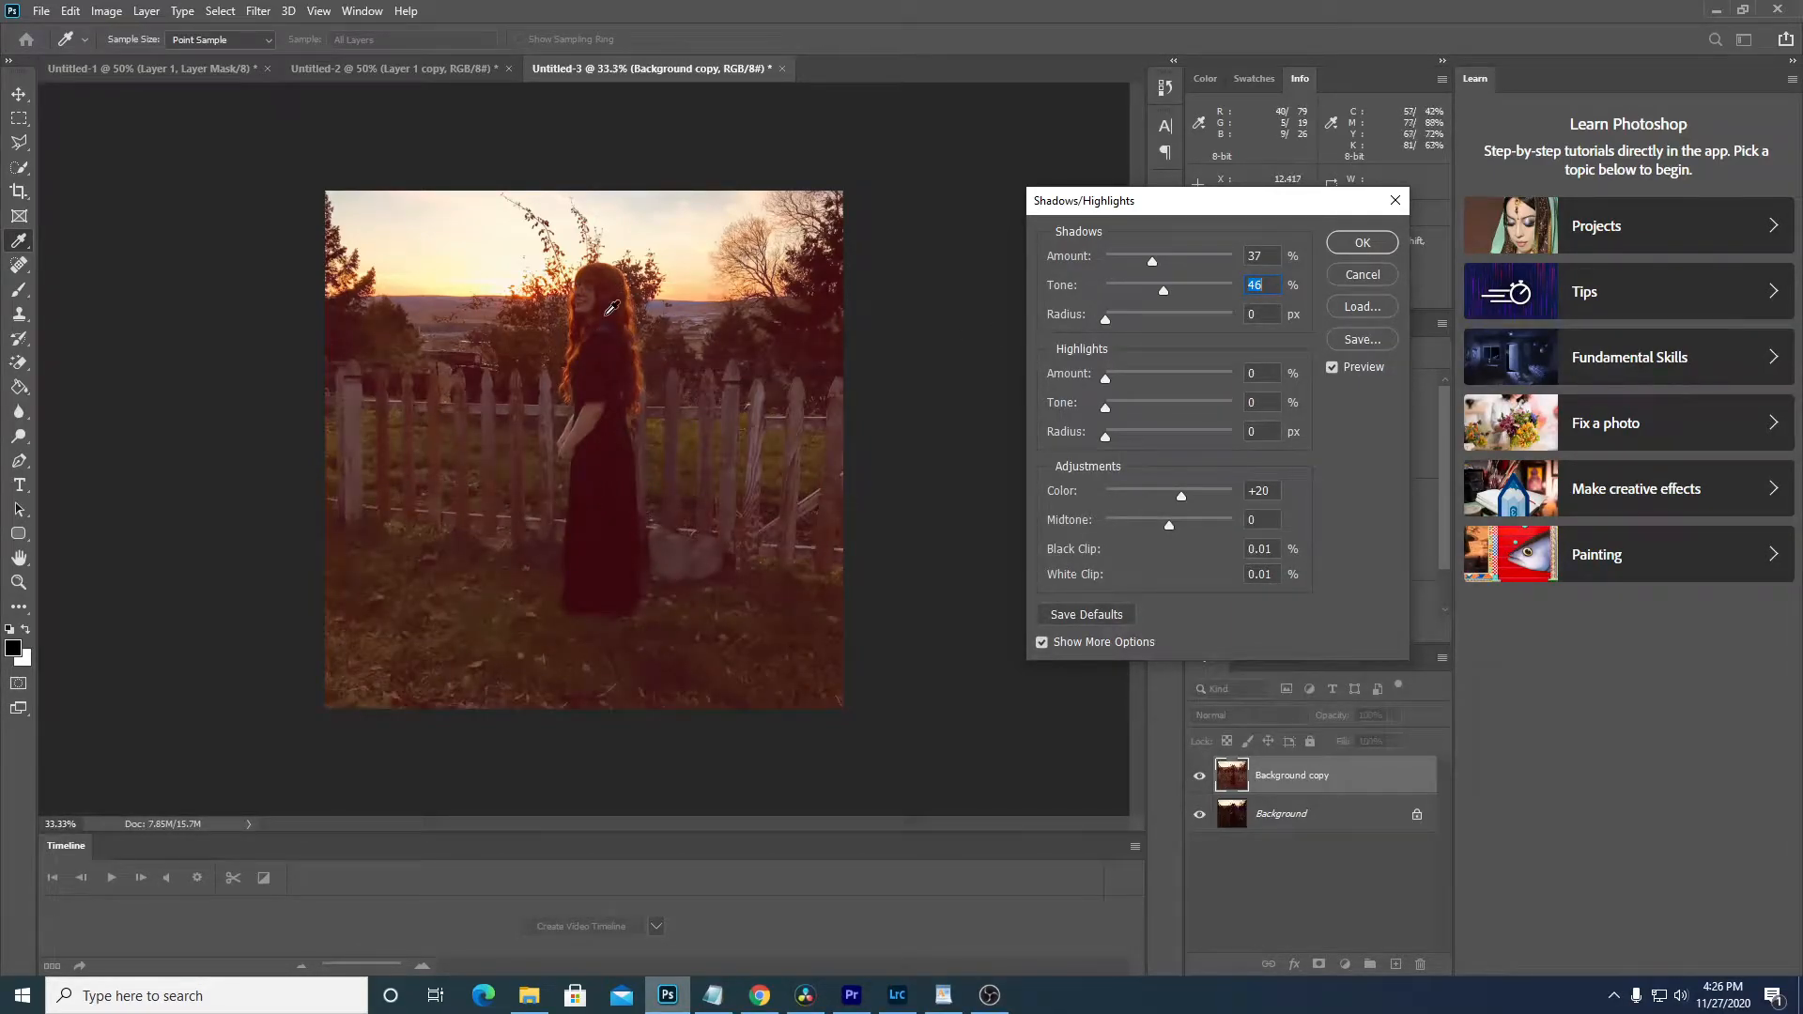
{"action": "left_click_drag", "start_coordinate": [1159, 290], "coordinate": [1125, 291]}
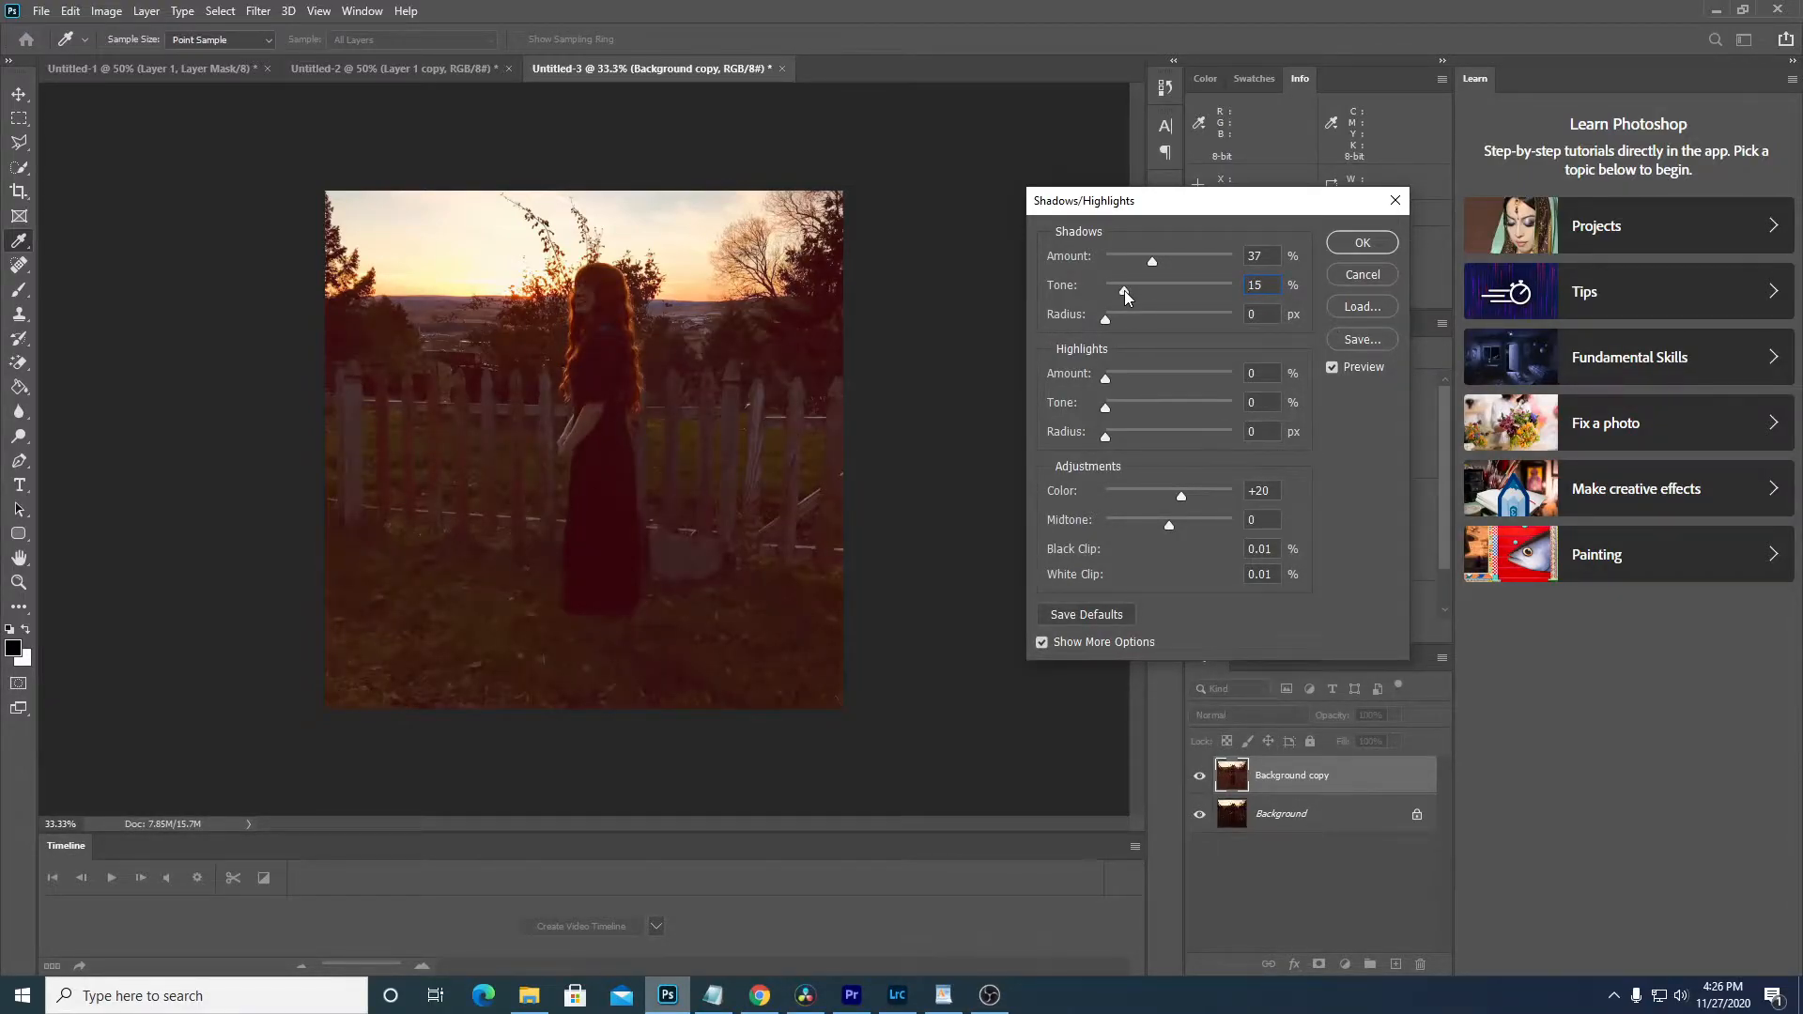
{"action": "mouse_move", "coordinate": [1118, 291]}
{"action": "left_mouse_down"}
{"action": "mouse_move", "coordinate": [1153, 293]}
{"action": "mouse_move", "coordinate": [1107, 314]}
{"action": "left_mouse_up"}
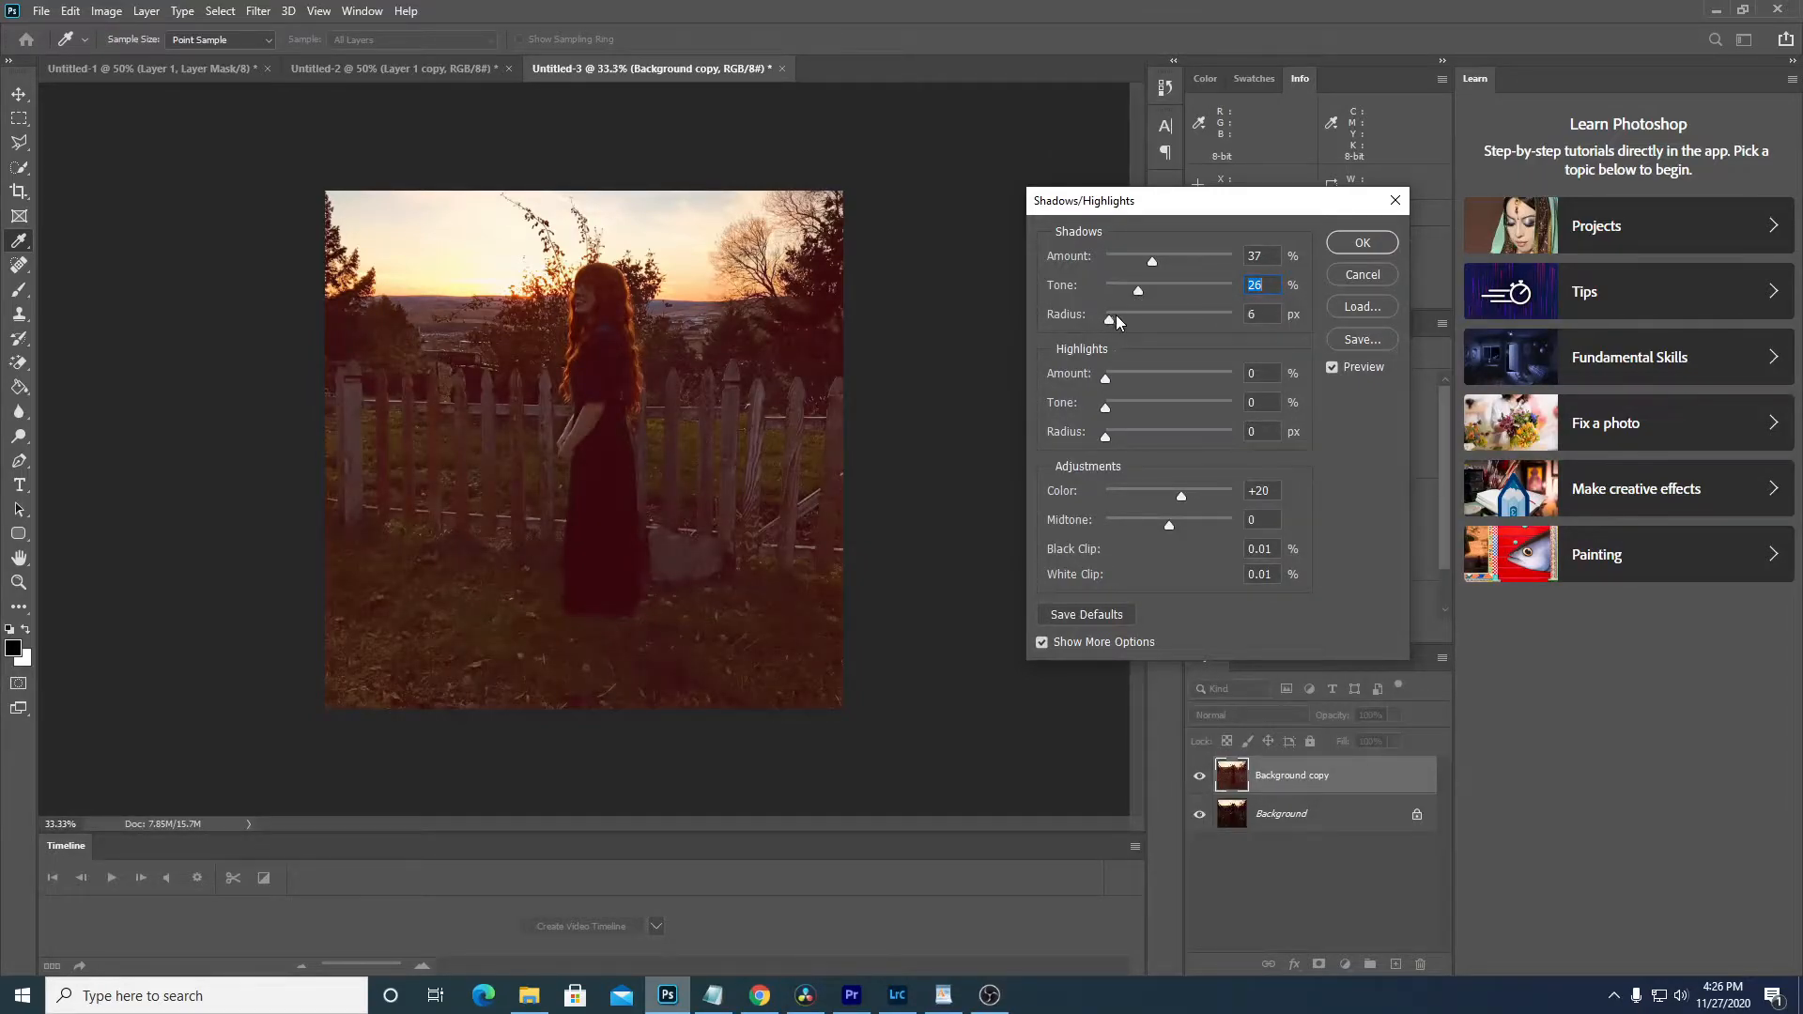
- Set the shadows radius to 10 px
{"action": "mouse_move", "coordinate": [1132, 321]}
{"action": "left_mouse_down"}
{"action": "mouse_move", "coordinate": [1202, 312]}
{"action": "mouse_move", "coordinate": [1112, 325]}
{"action": "left_mouse_up"}
{"action": "left_click", "coordinate": [1130, 321]}
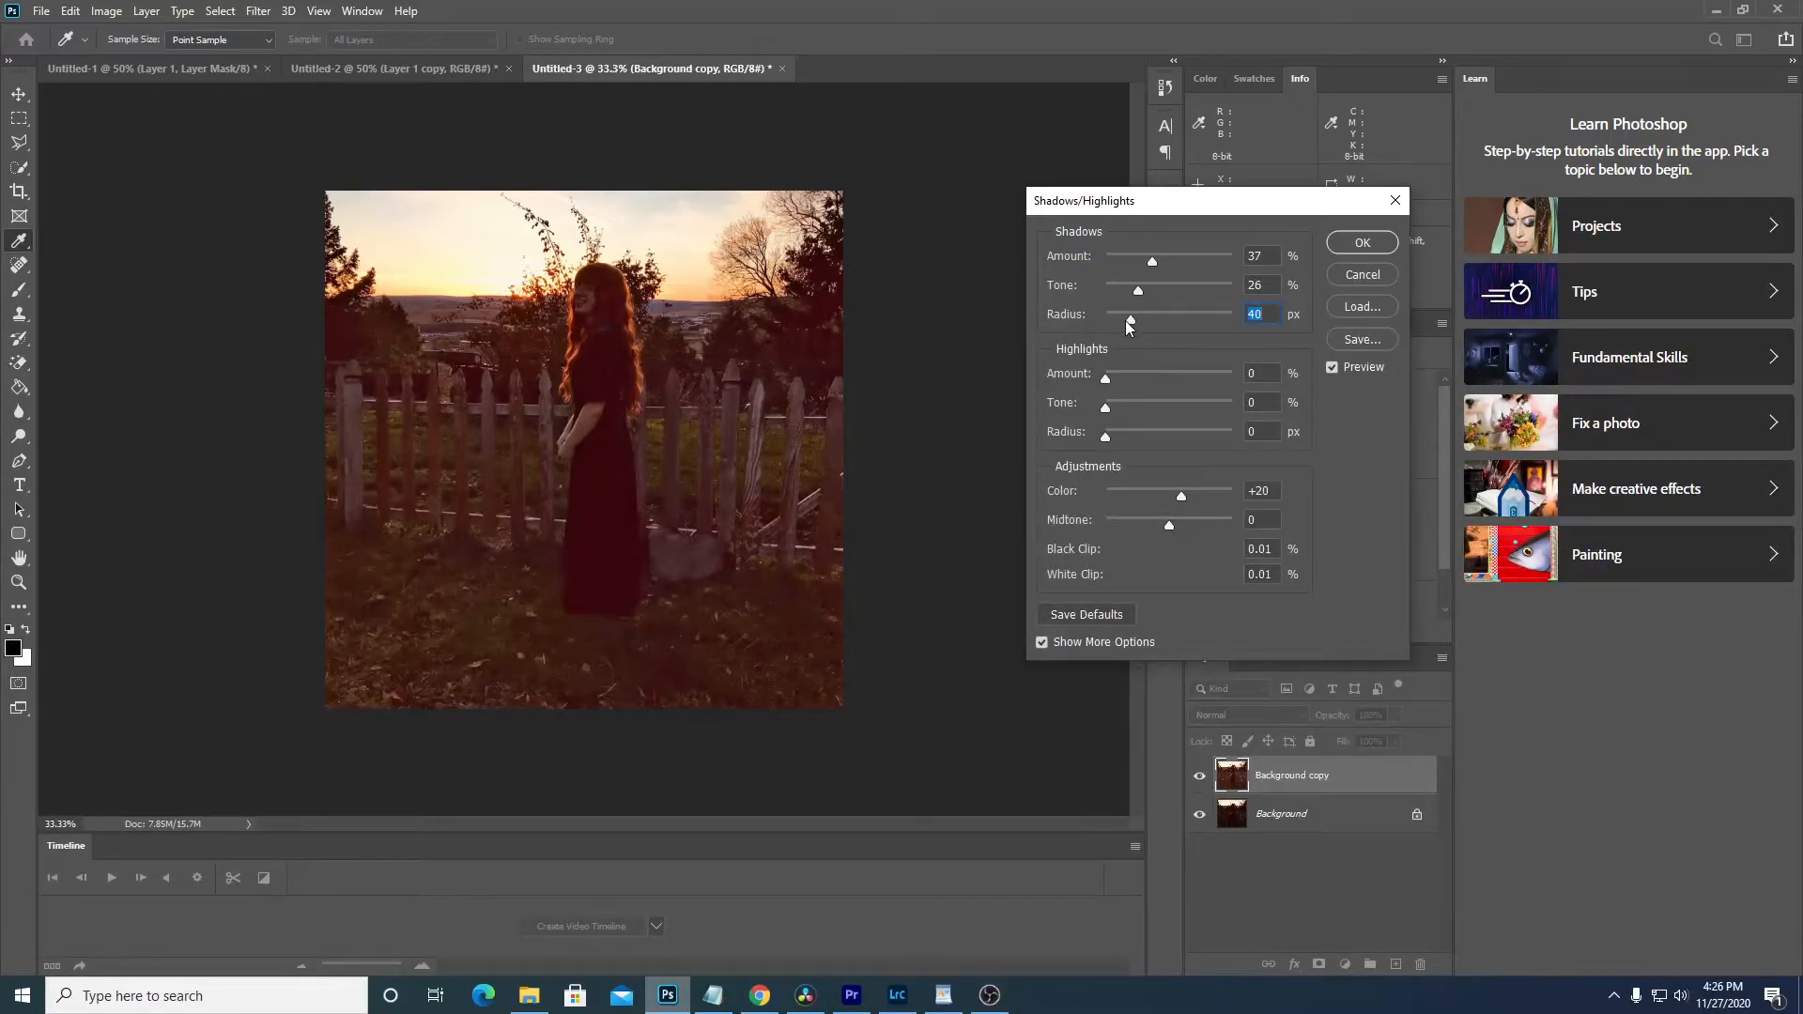
{"action": "left_click_drag", "start_coordinate": [1130, 320], "coordinate": [1111, 323]}
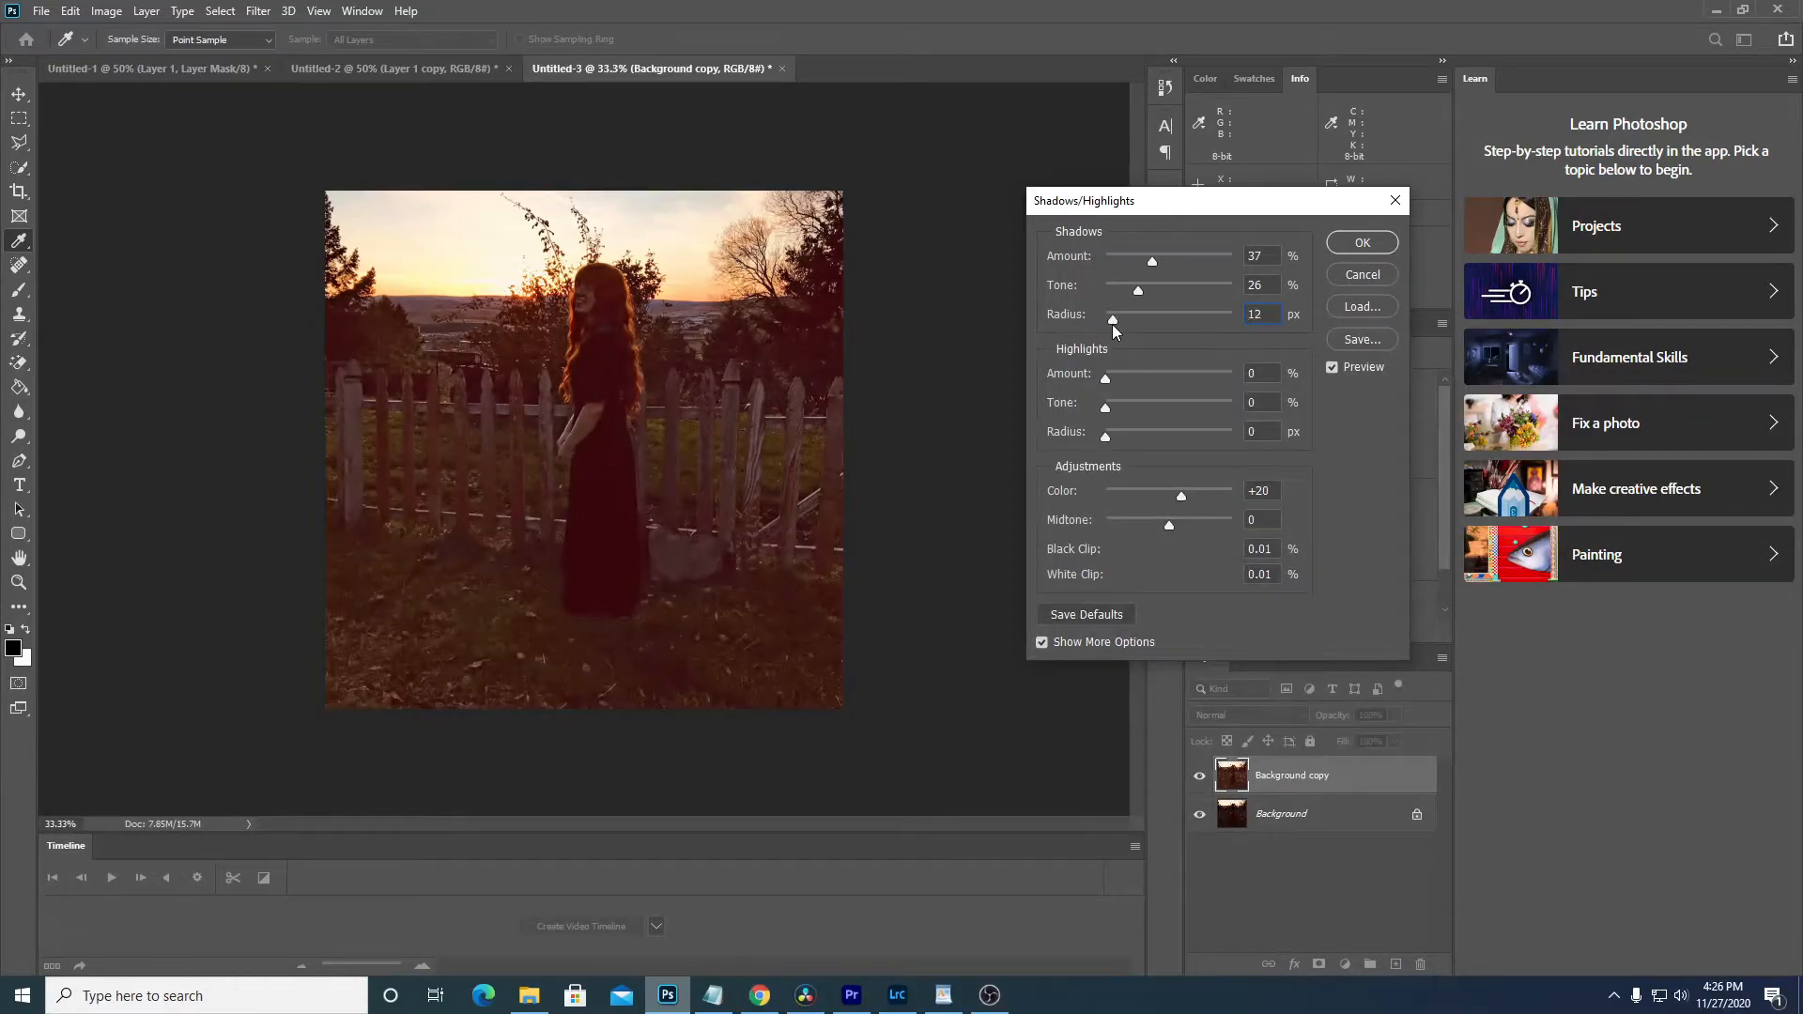
{"action": "left_click_drag", "start_coordinate": [1112, 324], "coordinate": [1086, 416]}
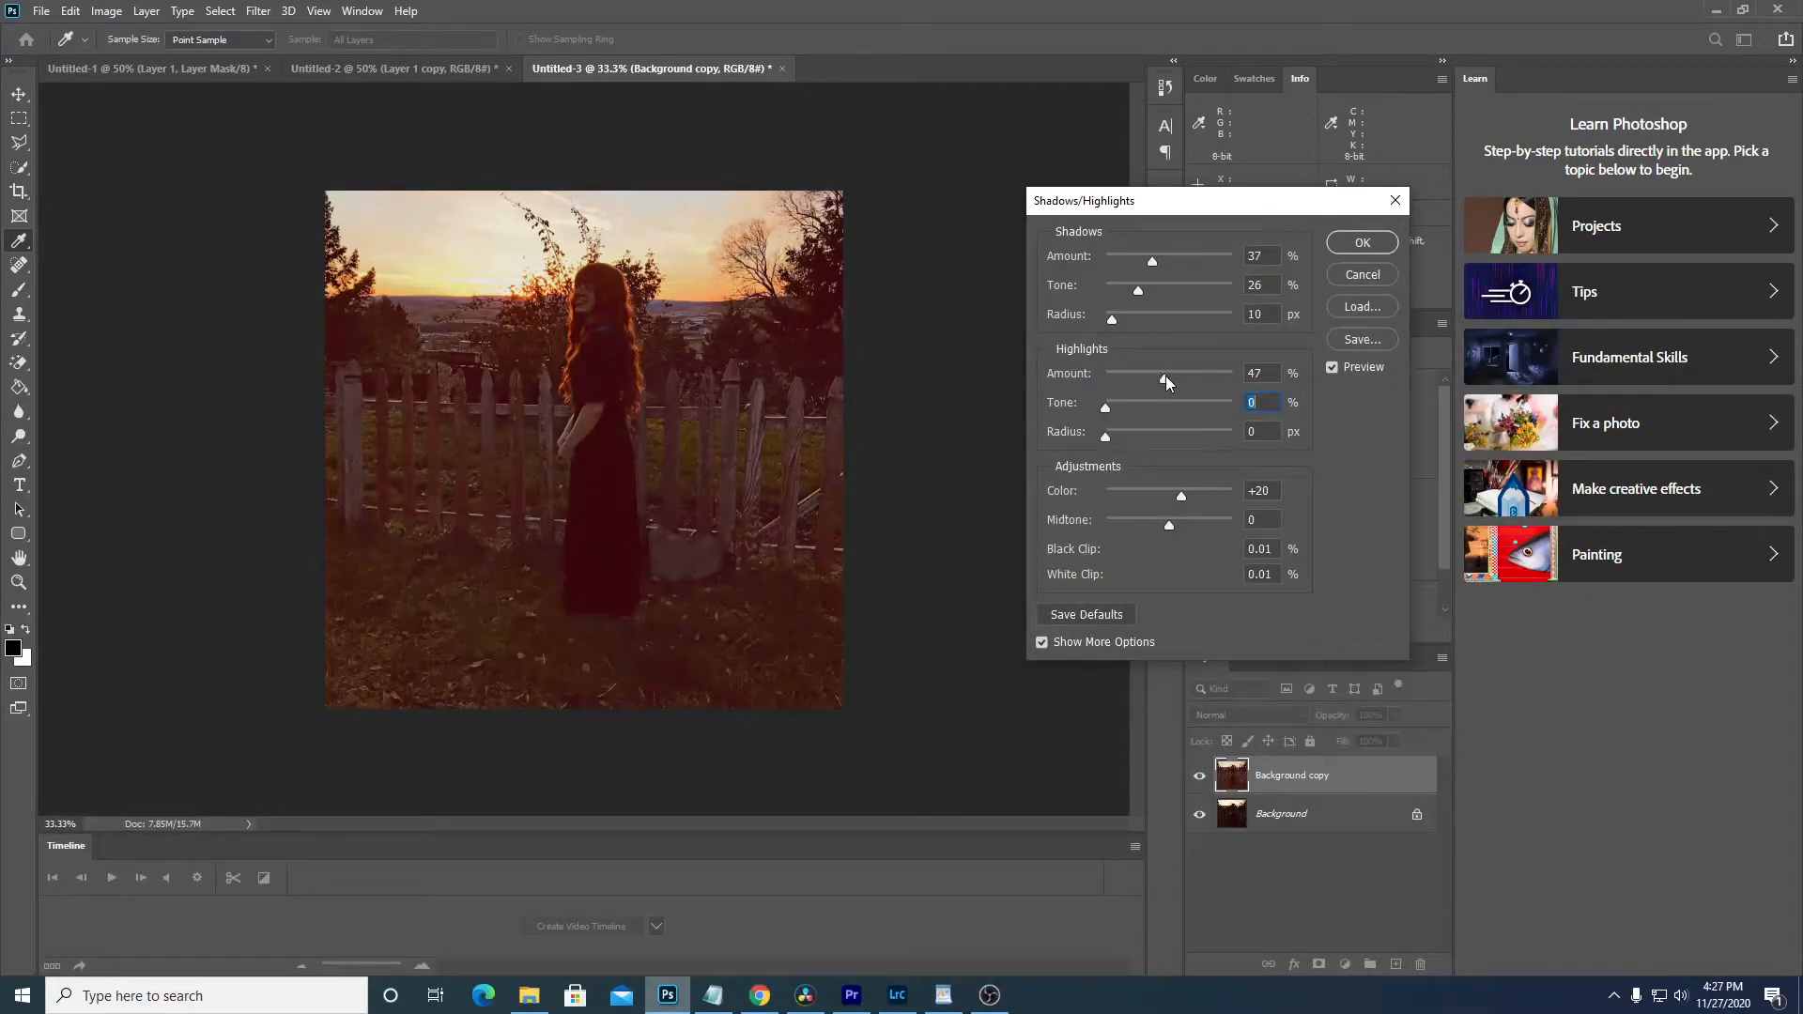
- Set the highlights amount to 44% and tone to 36%, raise the highlights radius, and apply the Shadows/Highlights adjustment
{"action": "left_click_drag", "start_coordinate": [1162, 377], "coordinate": [1160, 380]}
{"action": "left_click_drag", "start_coordinate": [1108, 410], "coordinate": [1135, 438]}
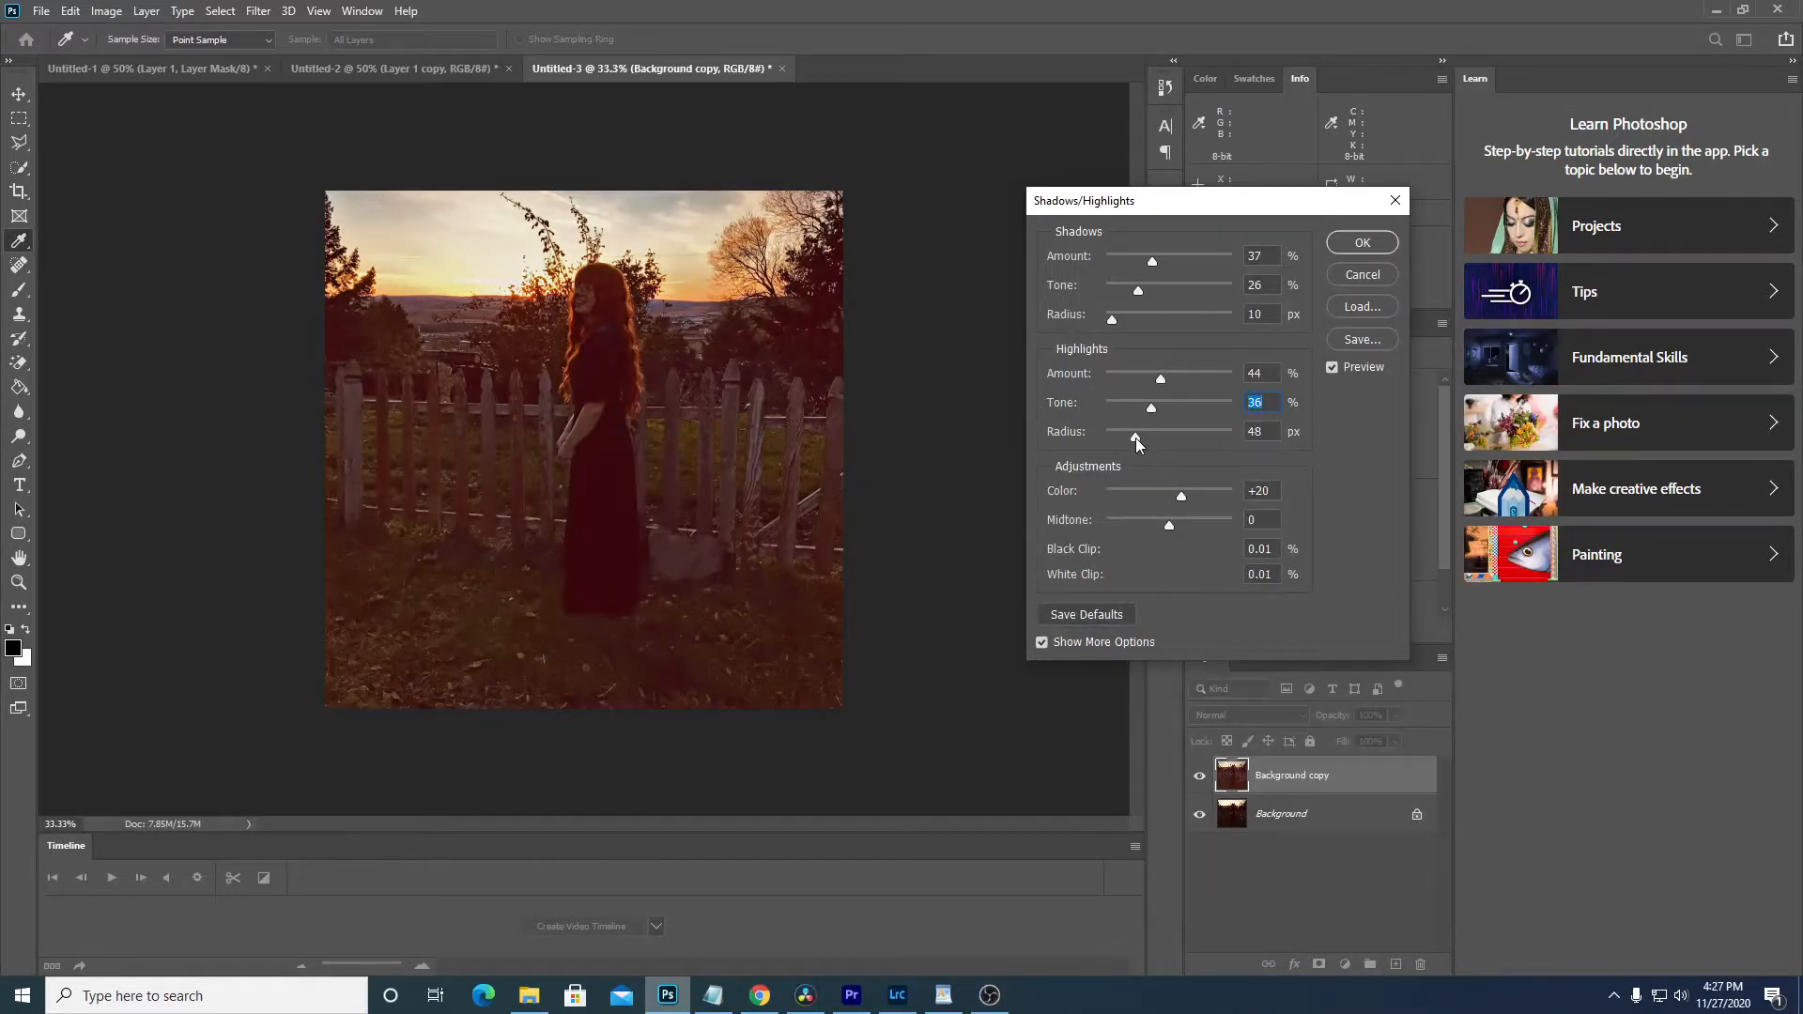
{"action": "left_click", "coordinate": [1130, 437]}
{"action": "left_click", "coordinate": [1366, 244]}
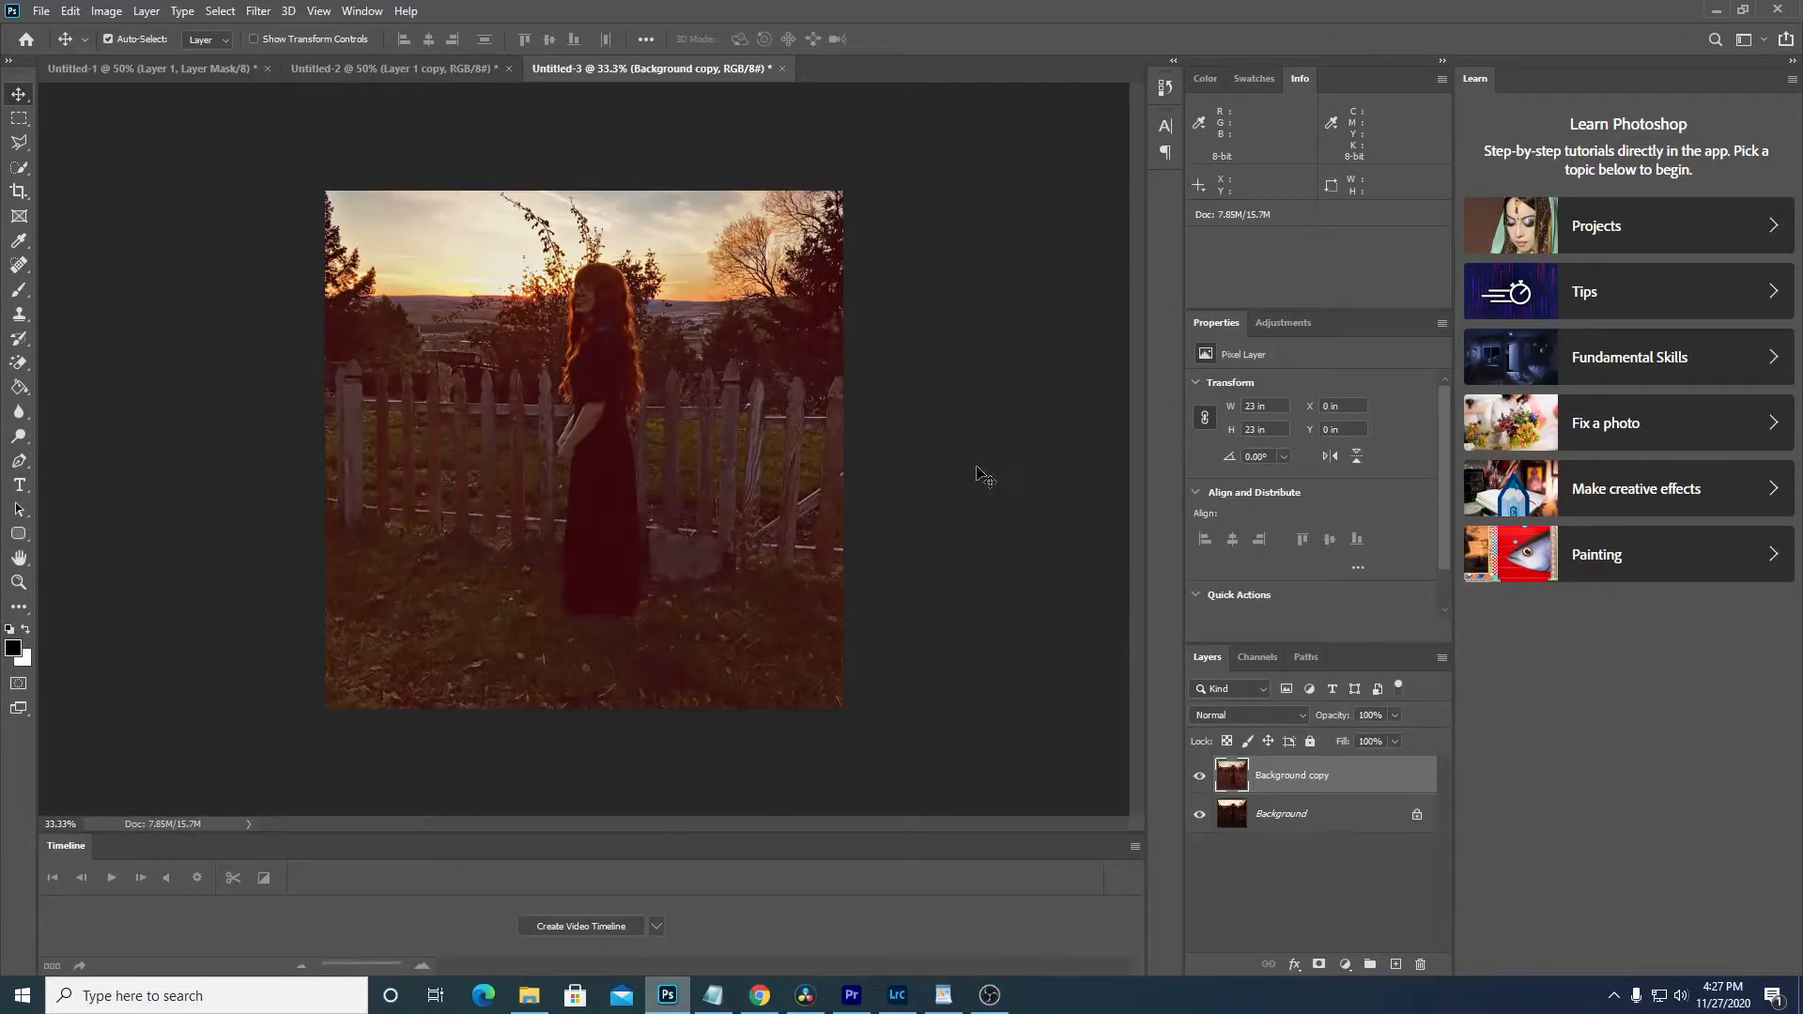
{"action": "left_click", "coordinate": [1200, 776]}
{"action": "left_click", "coordinate": [1200, 776]}
{"action": "left_click", "coordinate": [1200, 776]}
- Add a Curves adjustment layer and sample the dark tree at the photo's right edge as the black point
{"action": "left_click", "coordinate": [1345, 964]}
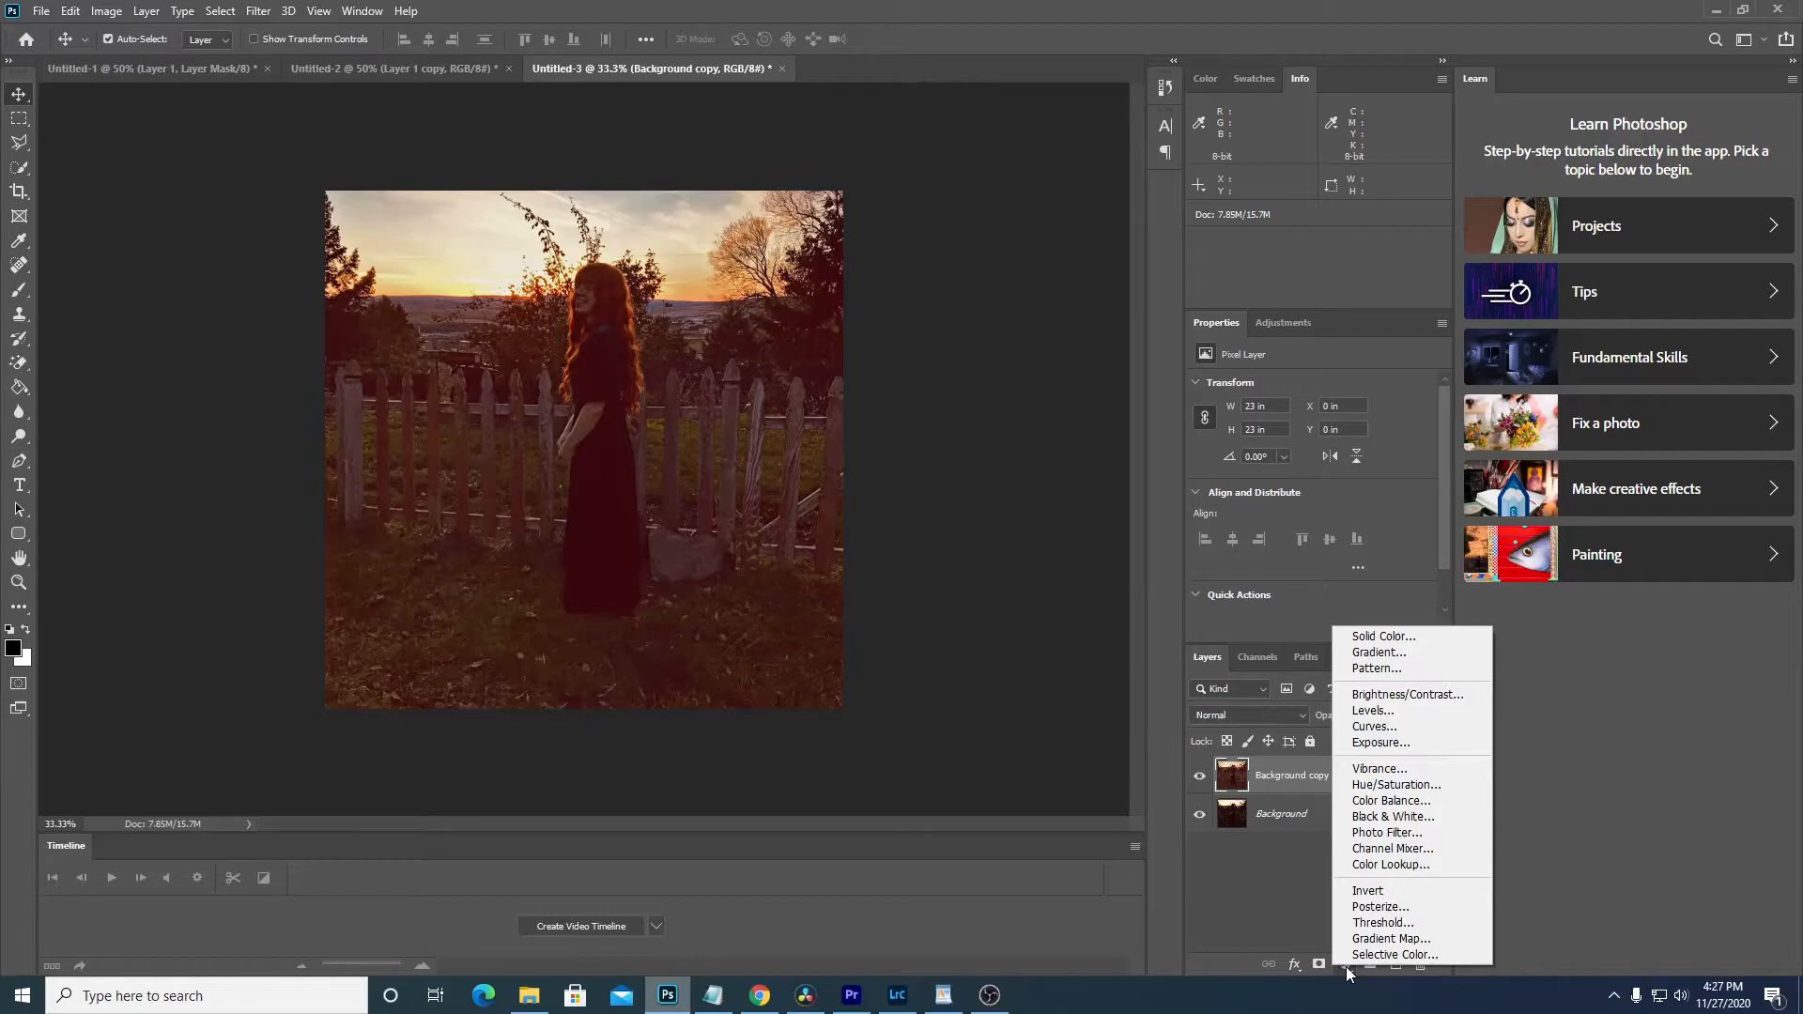
{"action": "left_click", "coordinate": [1374, 727]}
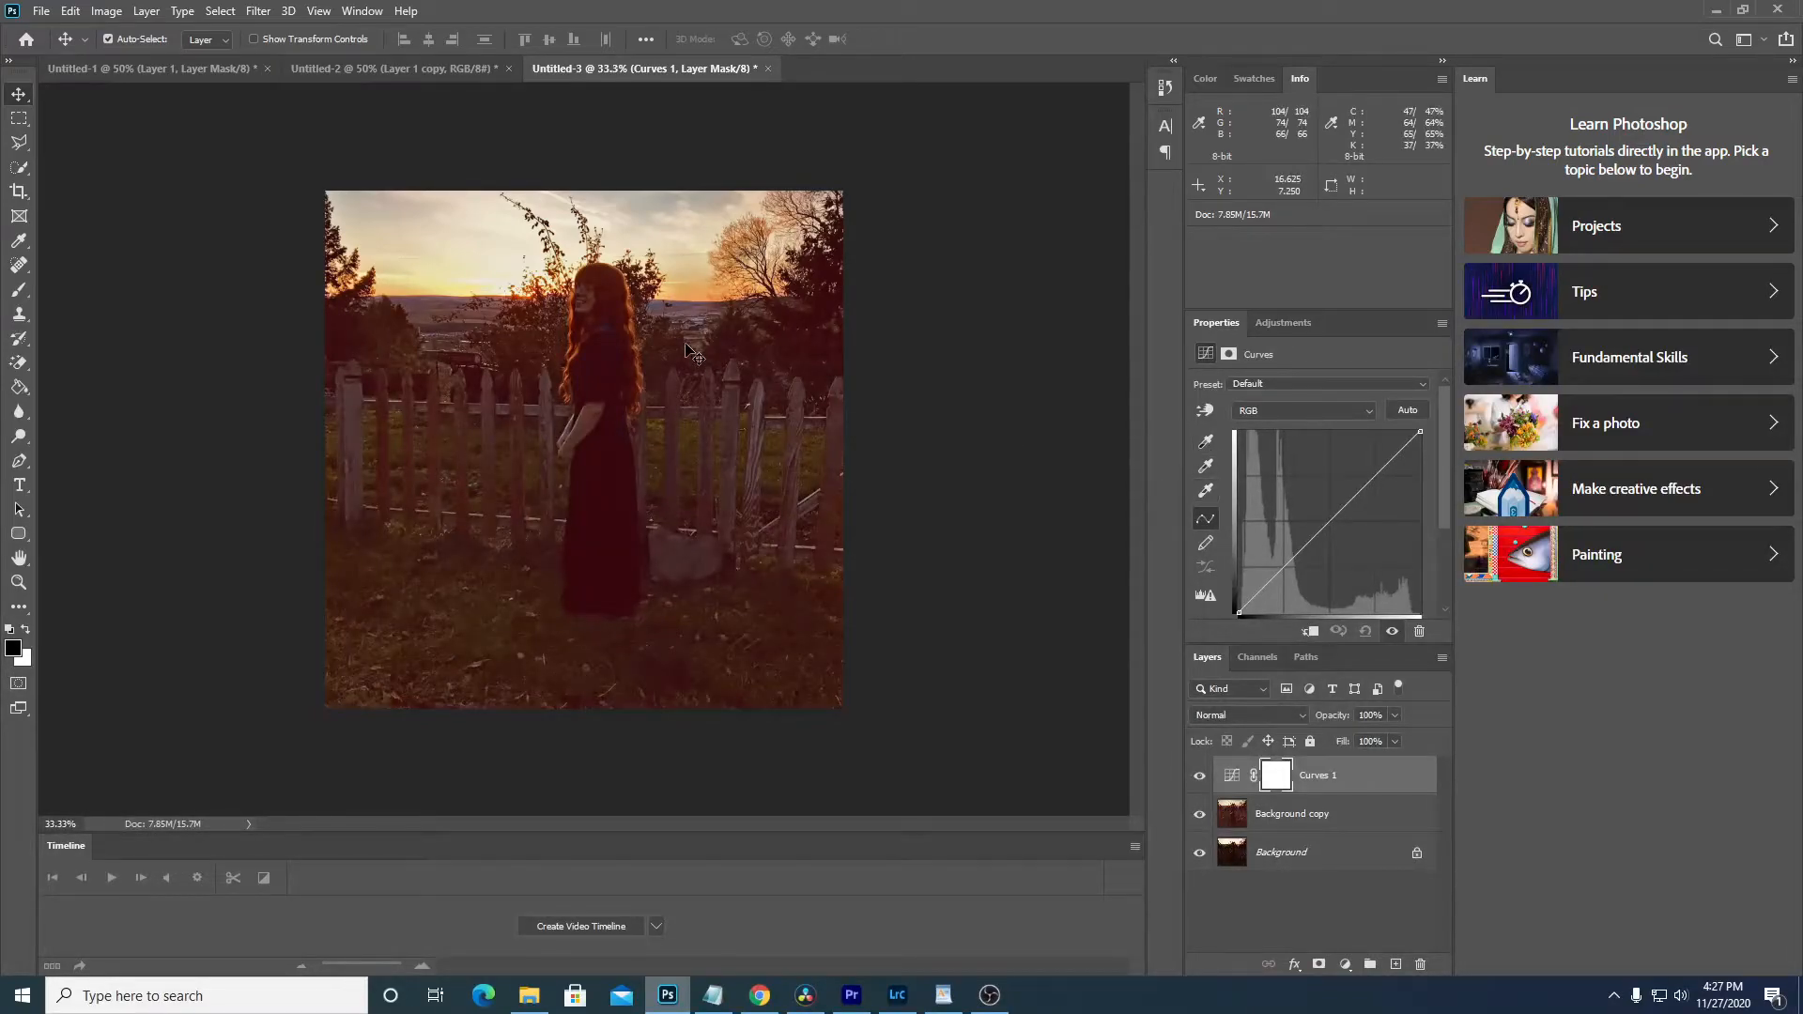
{"action": "left_click", "coordinate": [1207, 443]}
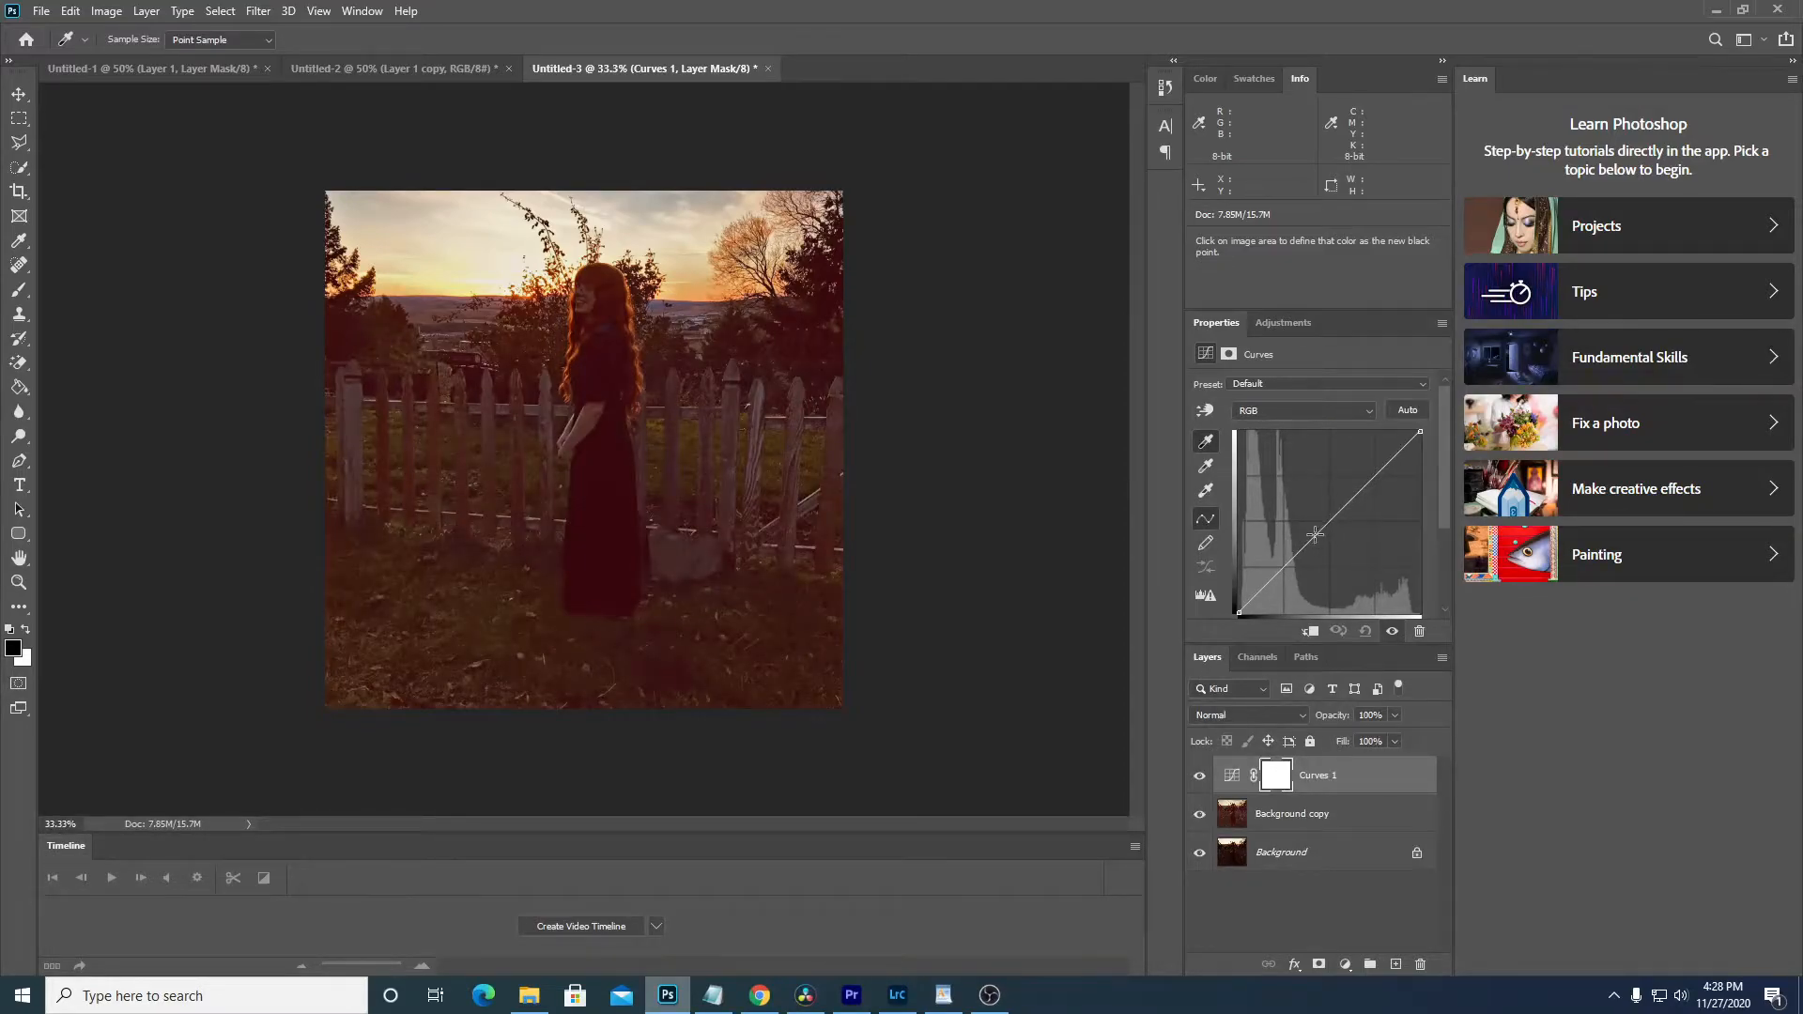
{"action": "left_click", "coordinate": [832, 268]}
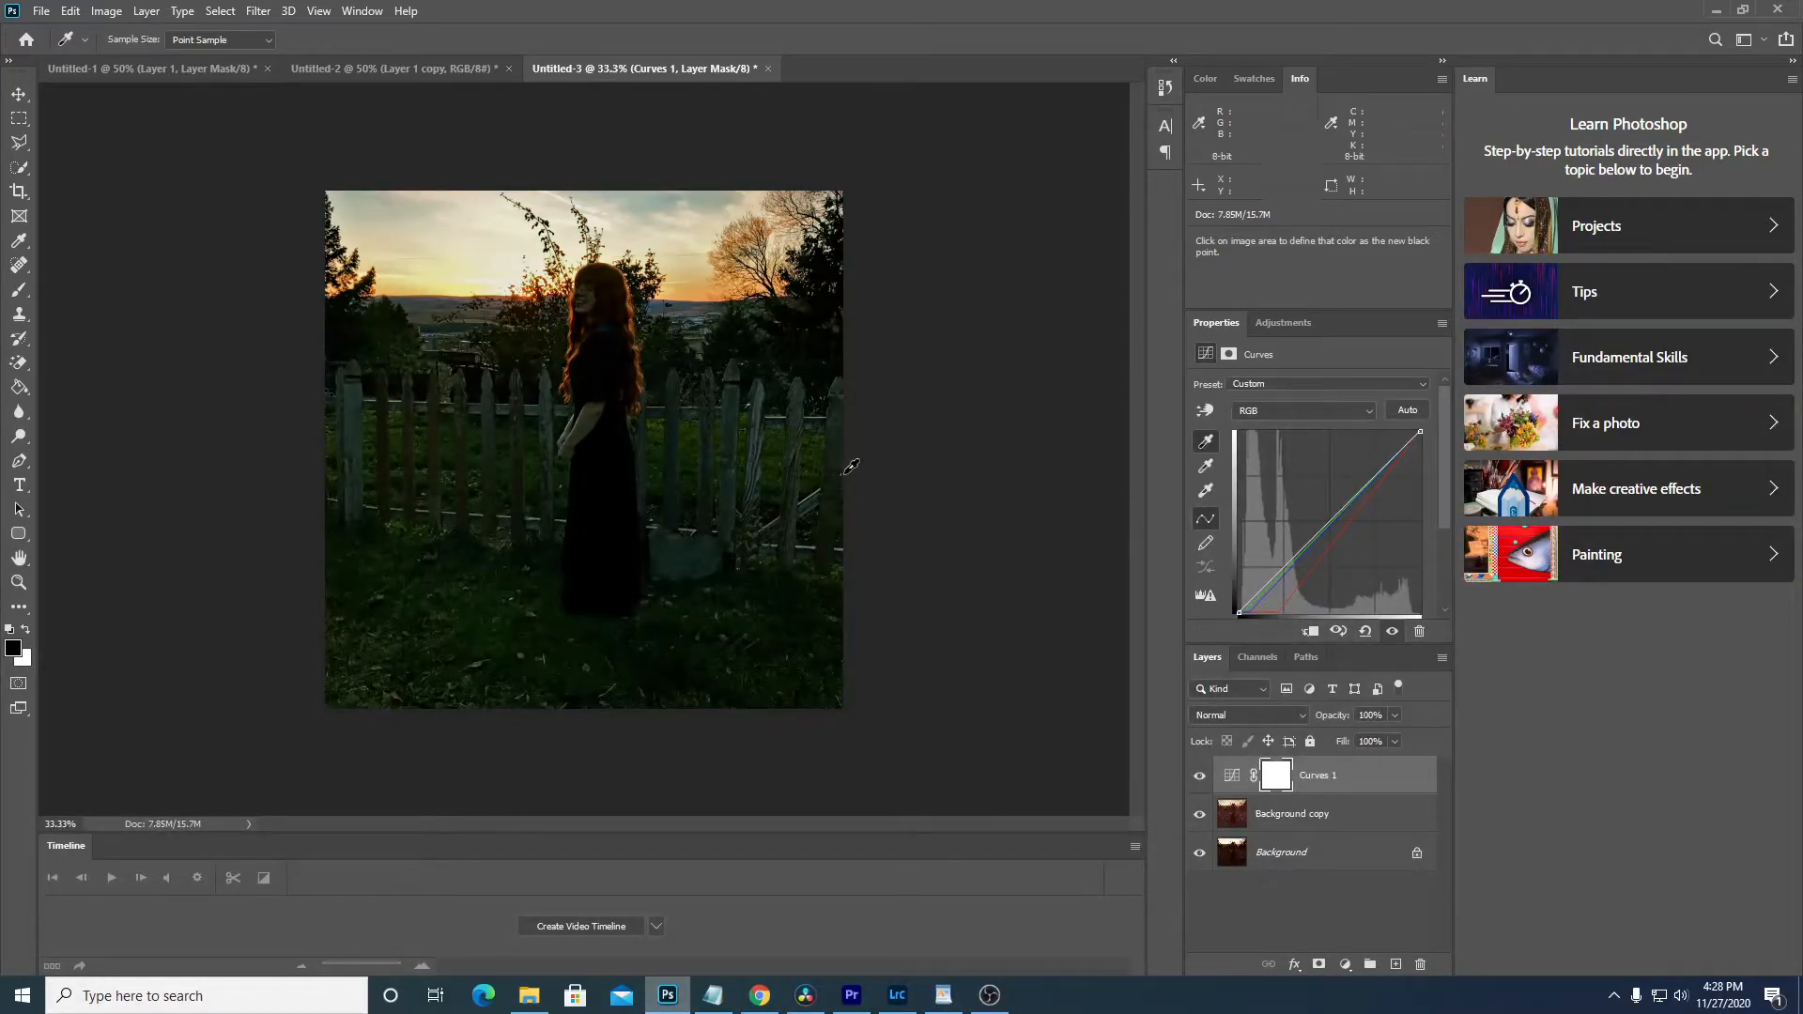
{"action": "left_click", "coordinate": [1198, 779]}
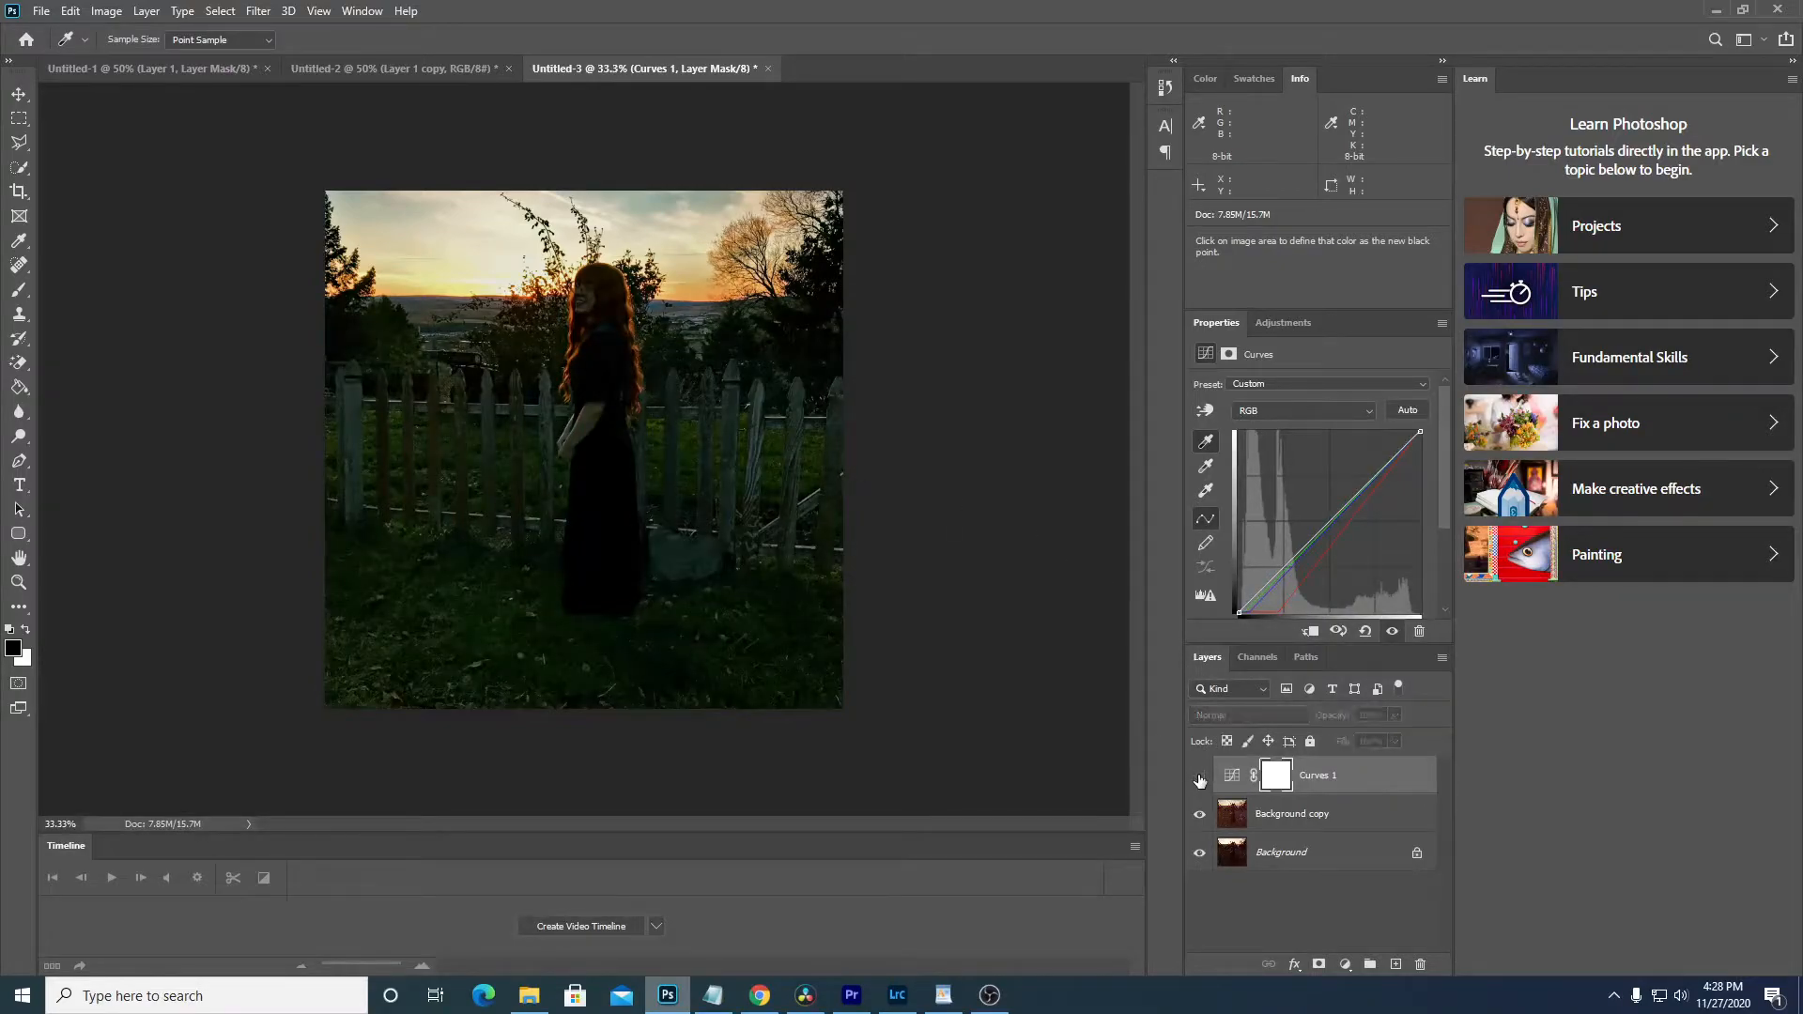
{"action": "left_click", "coordinate": [1199, 777]}
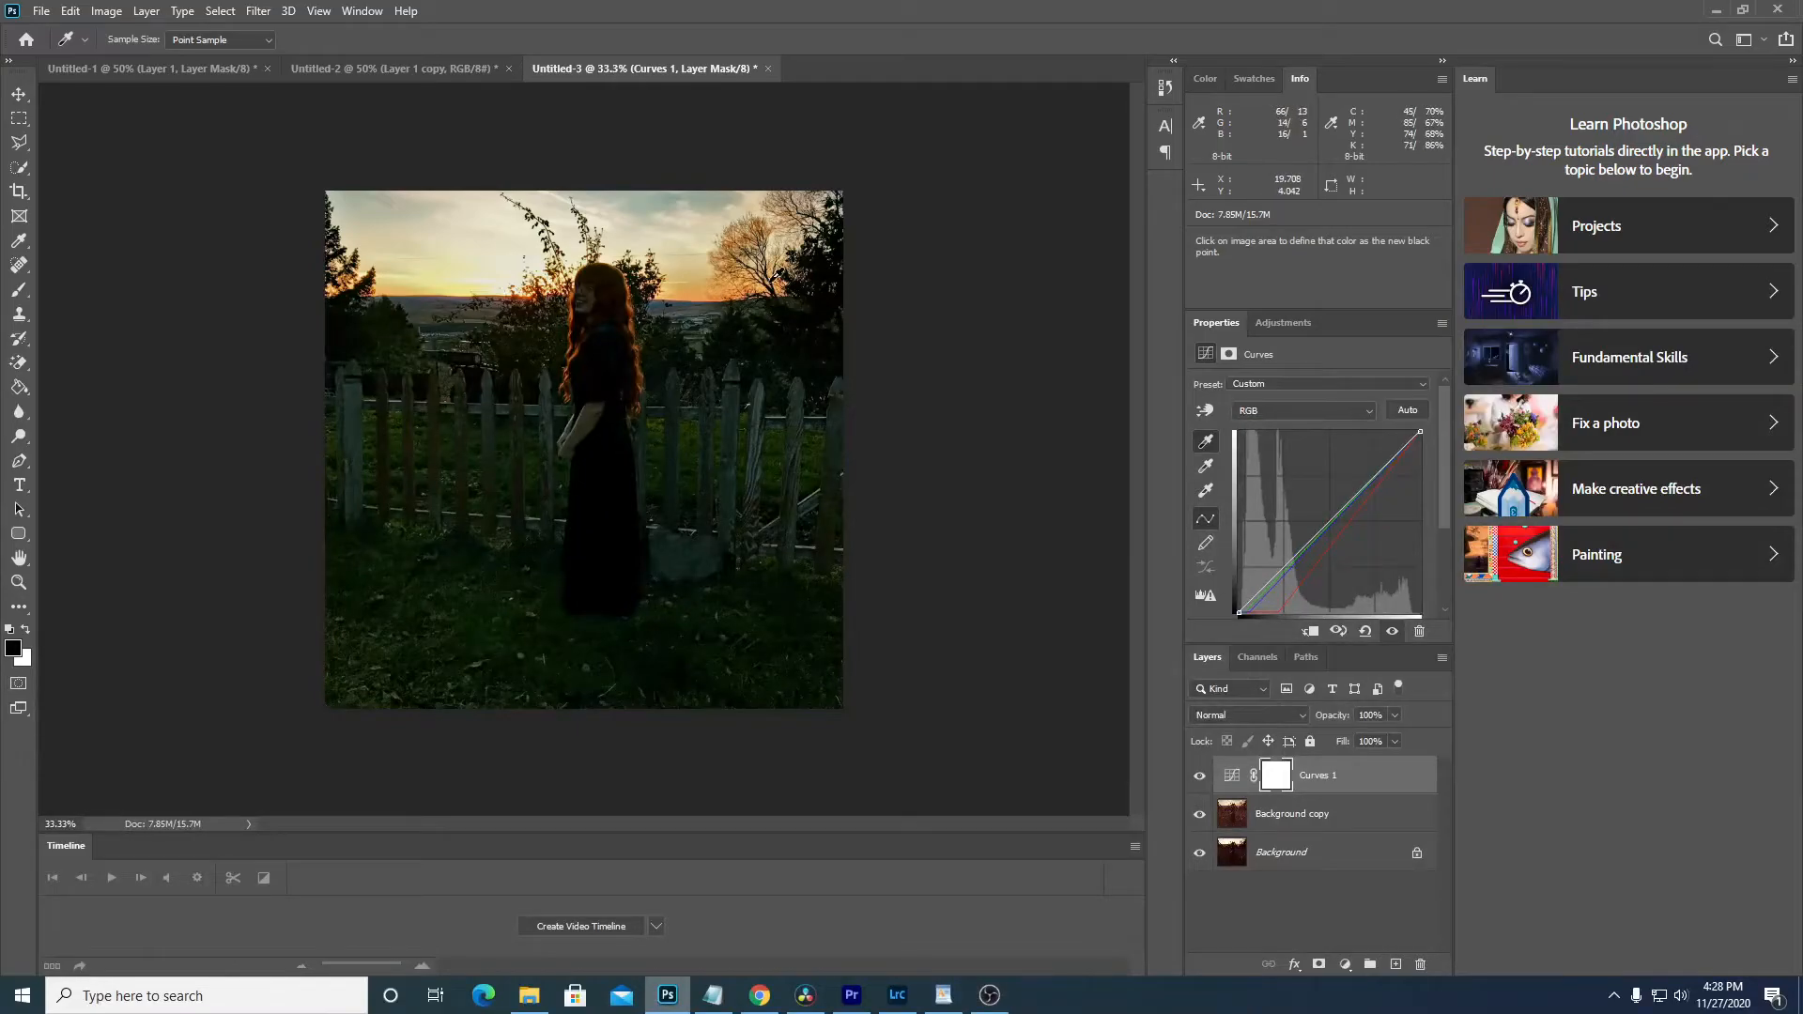
- Sample the bright sky near the sunset as the Curves white point and a fence picket at the photo's left as the gray point
{"action": "left_click", "coordinate": [1208, 497]}
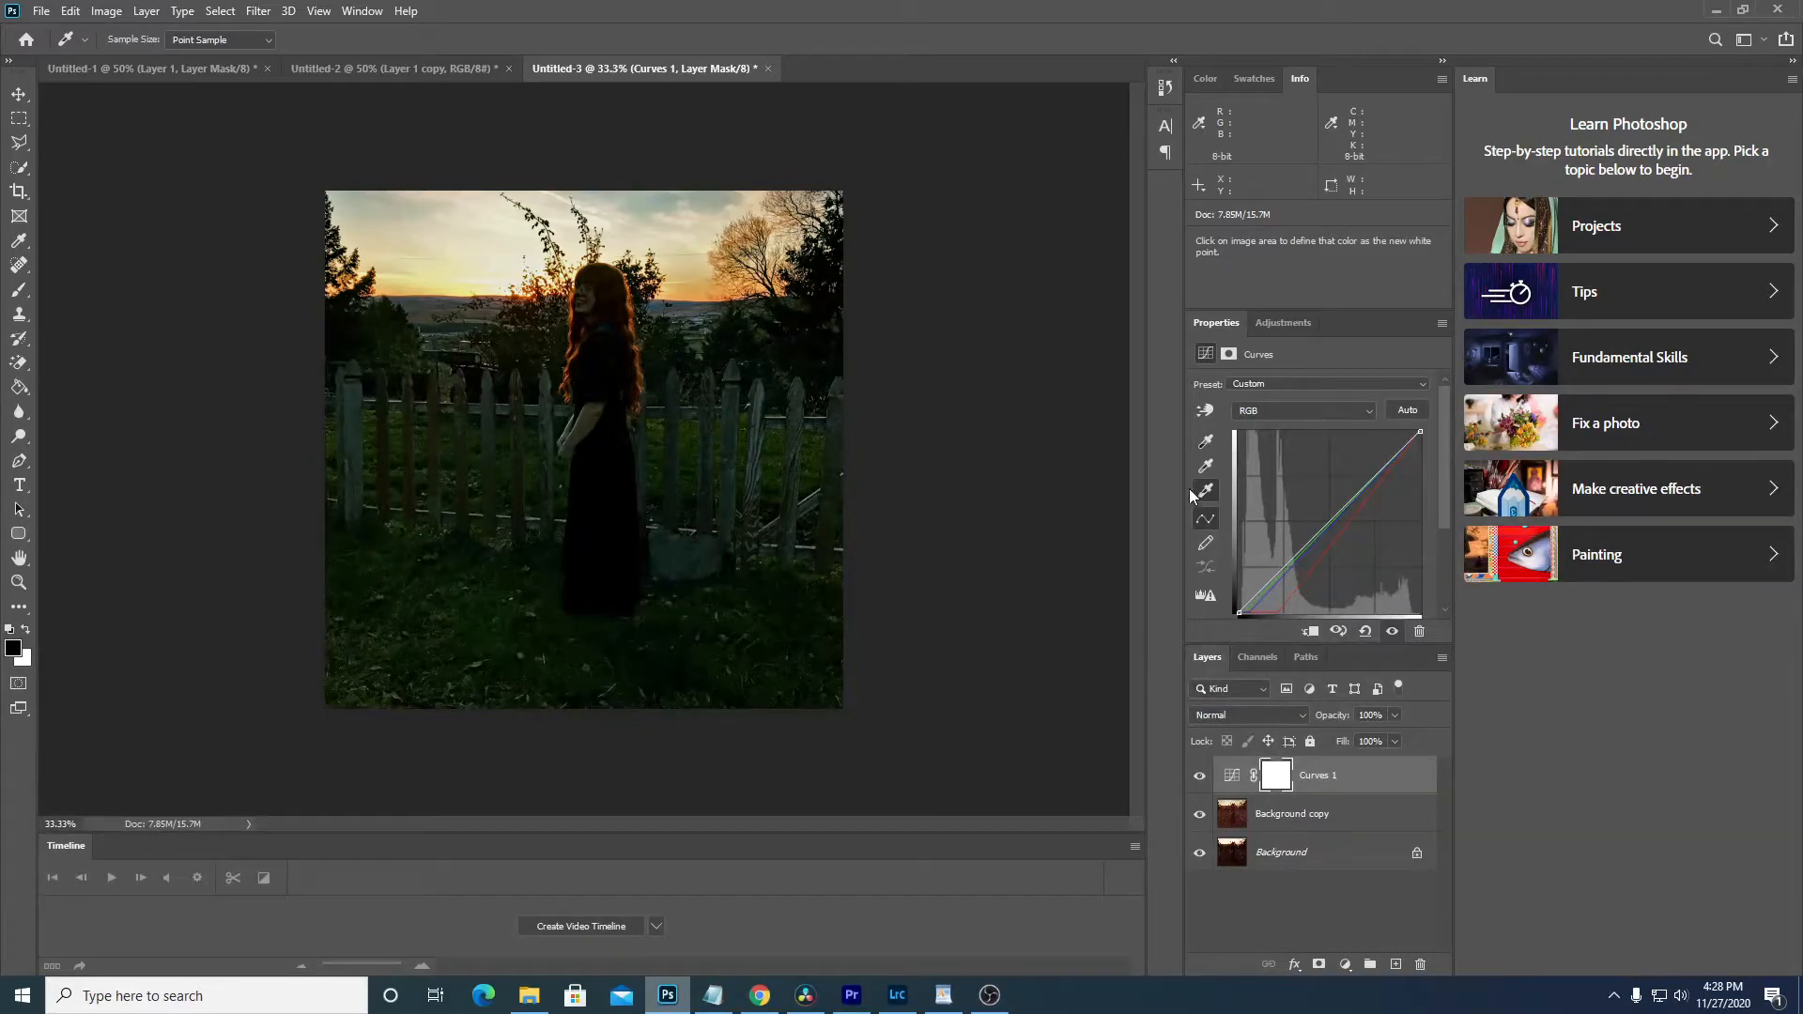
{"action": "left_click", "coordinate": [517, 279]}
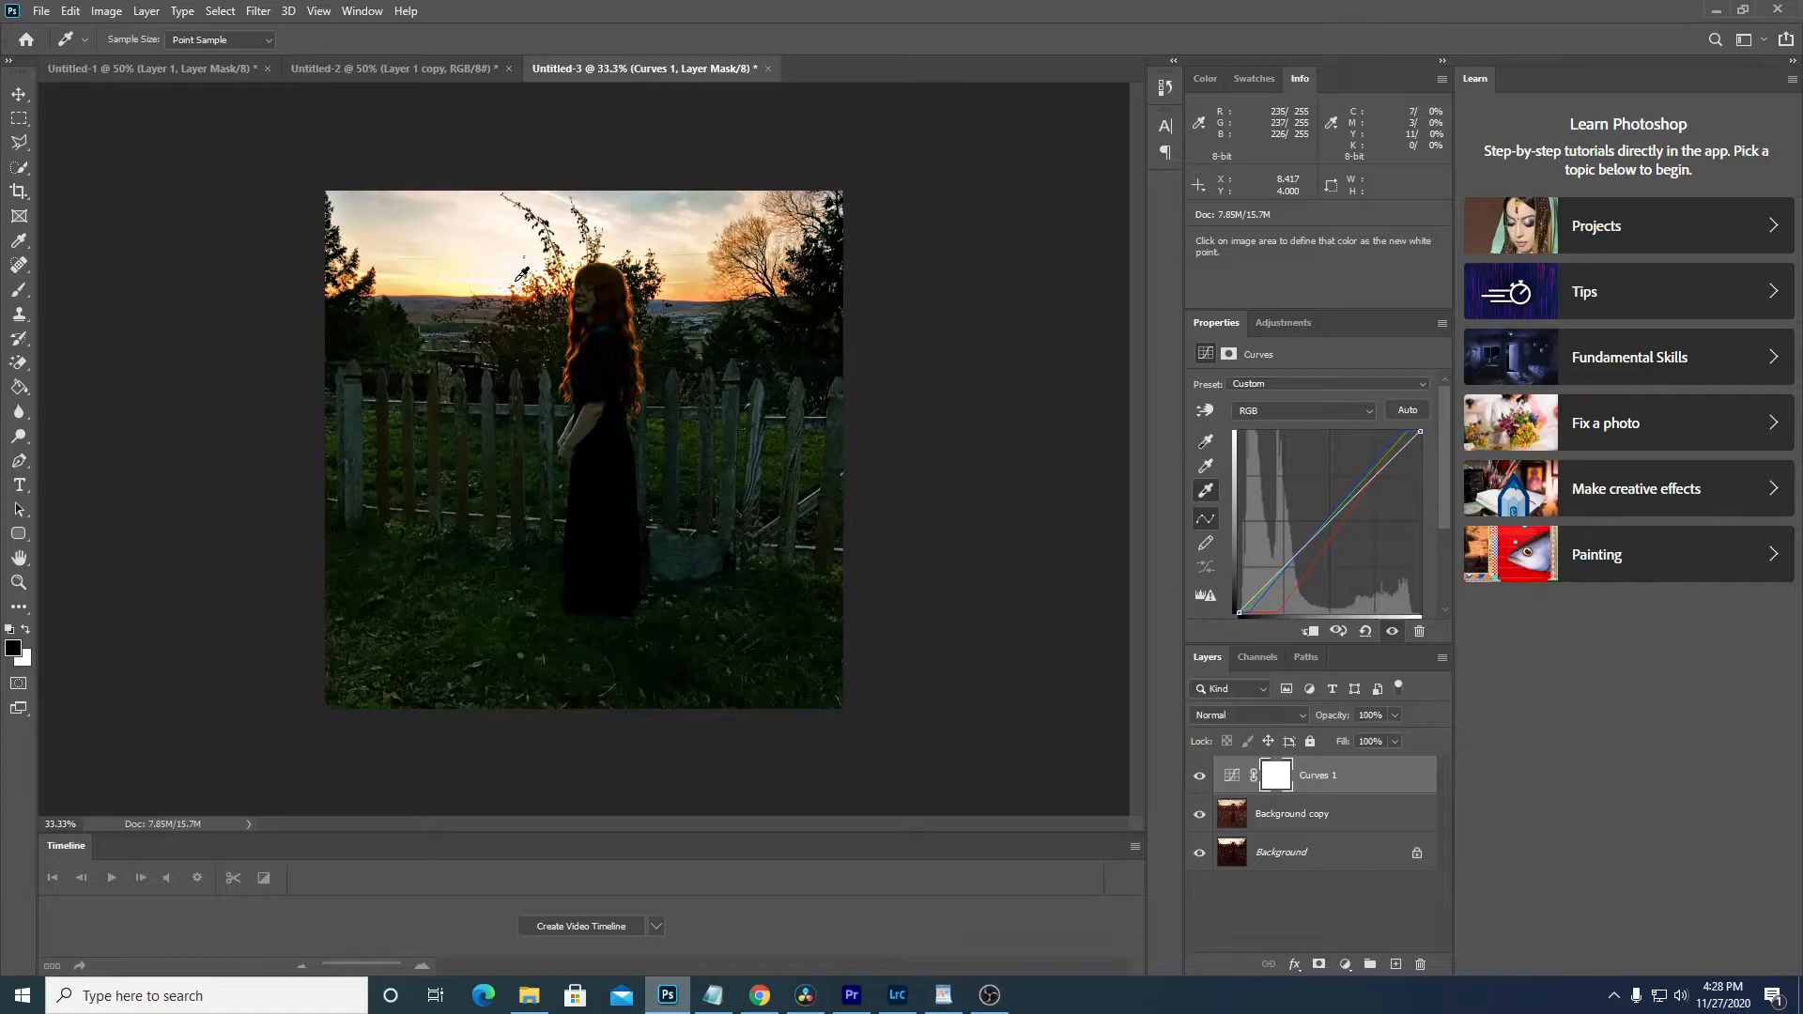
{"action": "left_click", "coordinate": [1208, 469]}
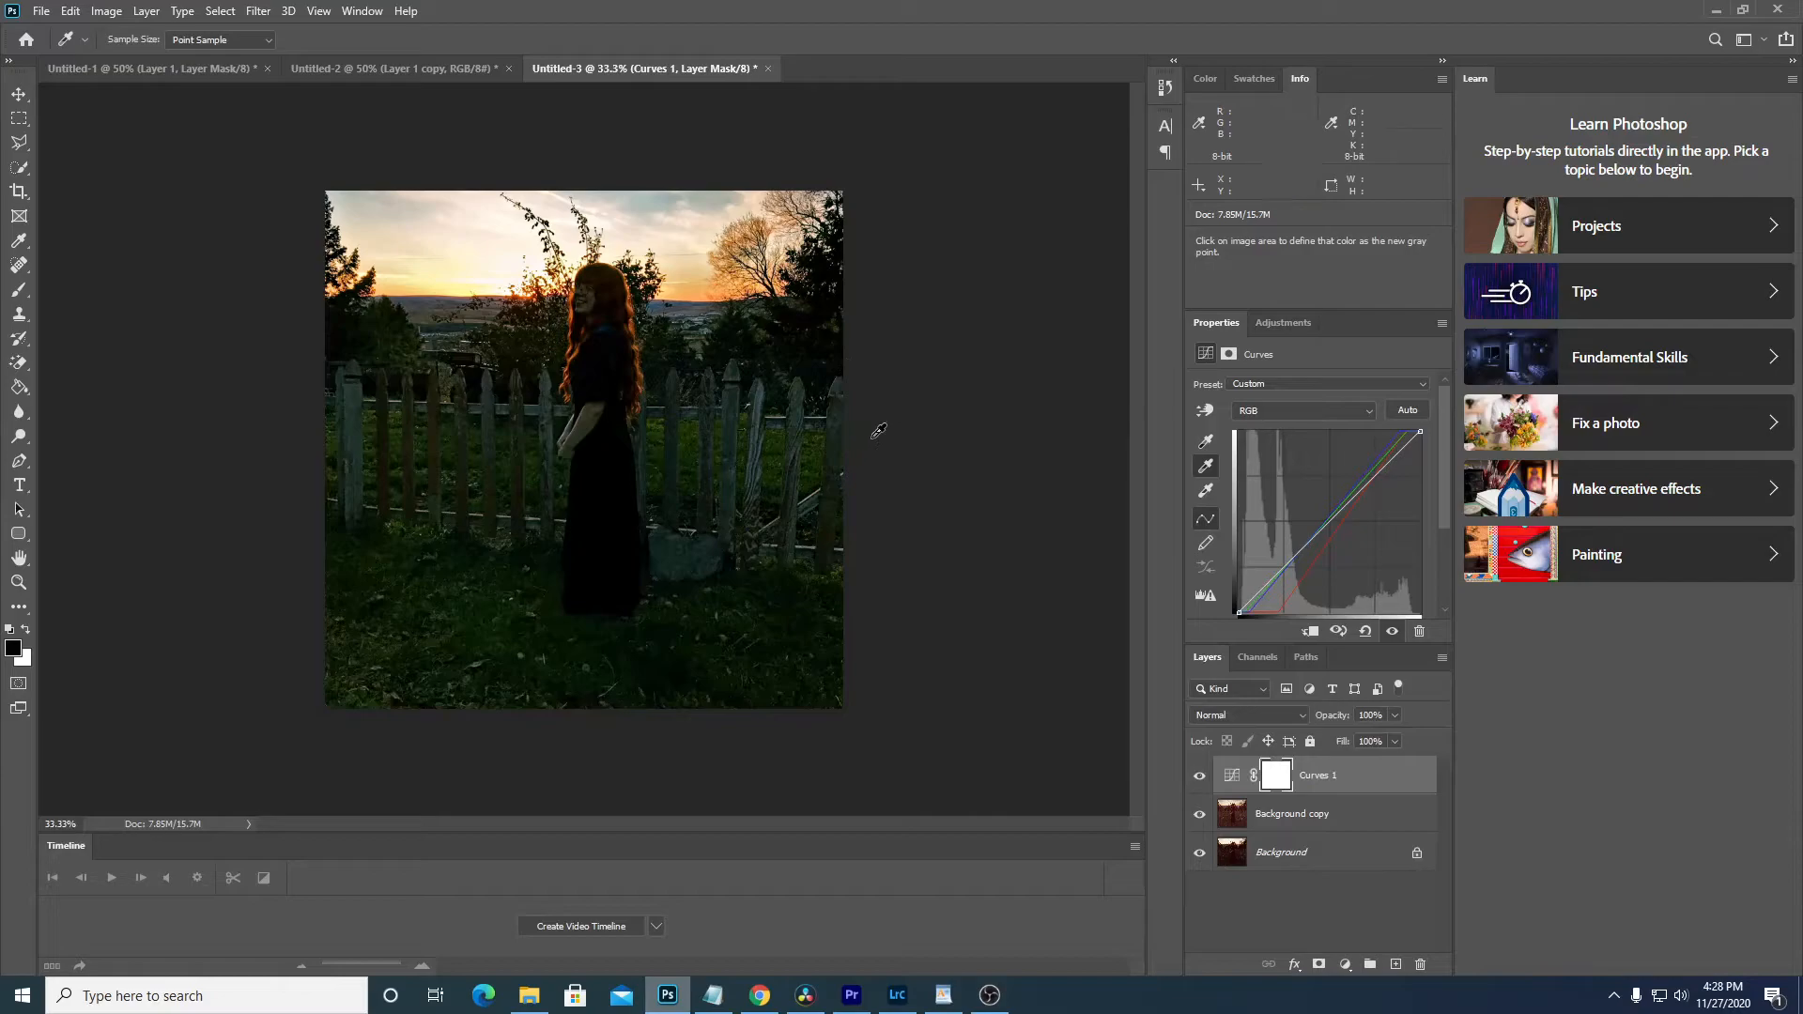
{"action": "left_click", "coordinate": [760, 378]}
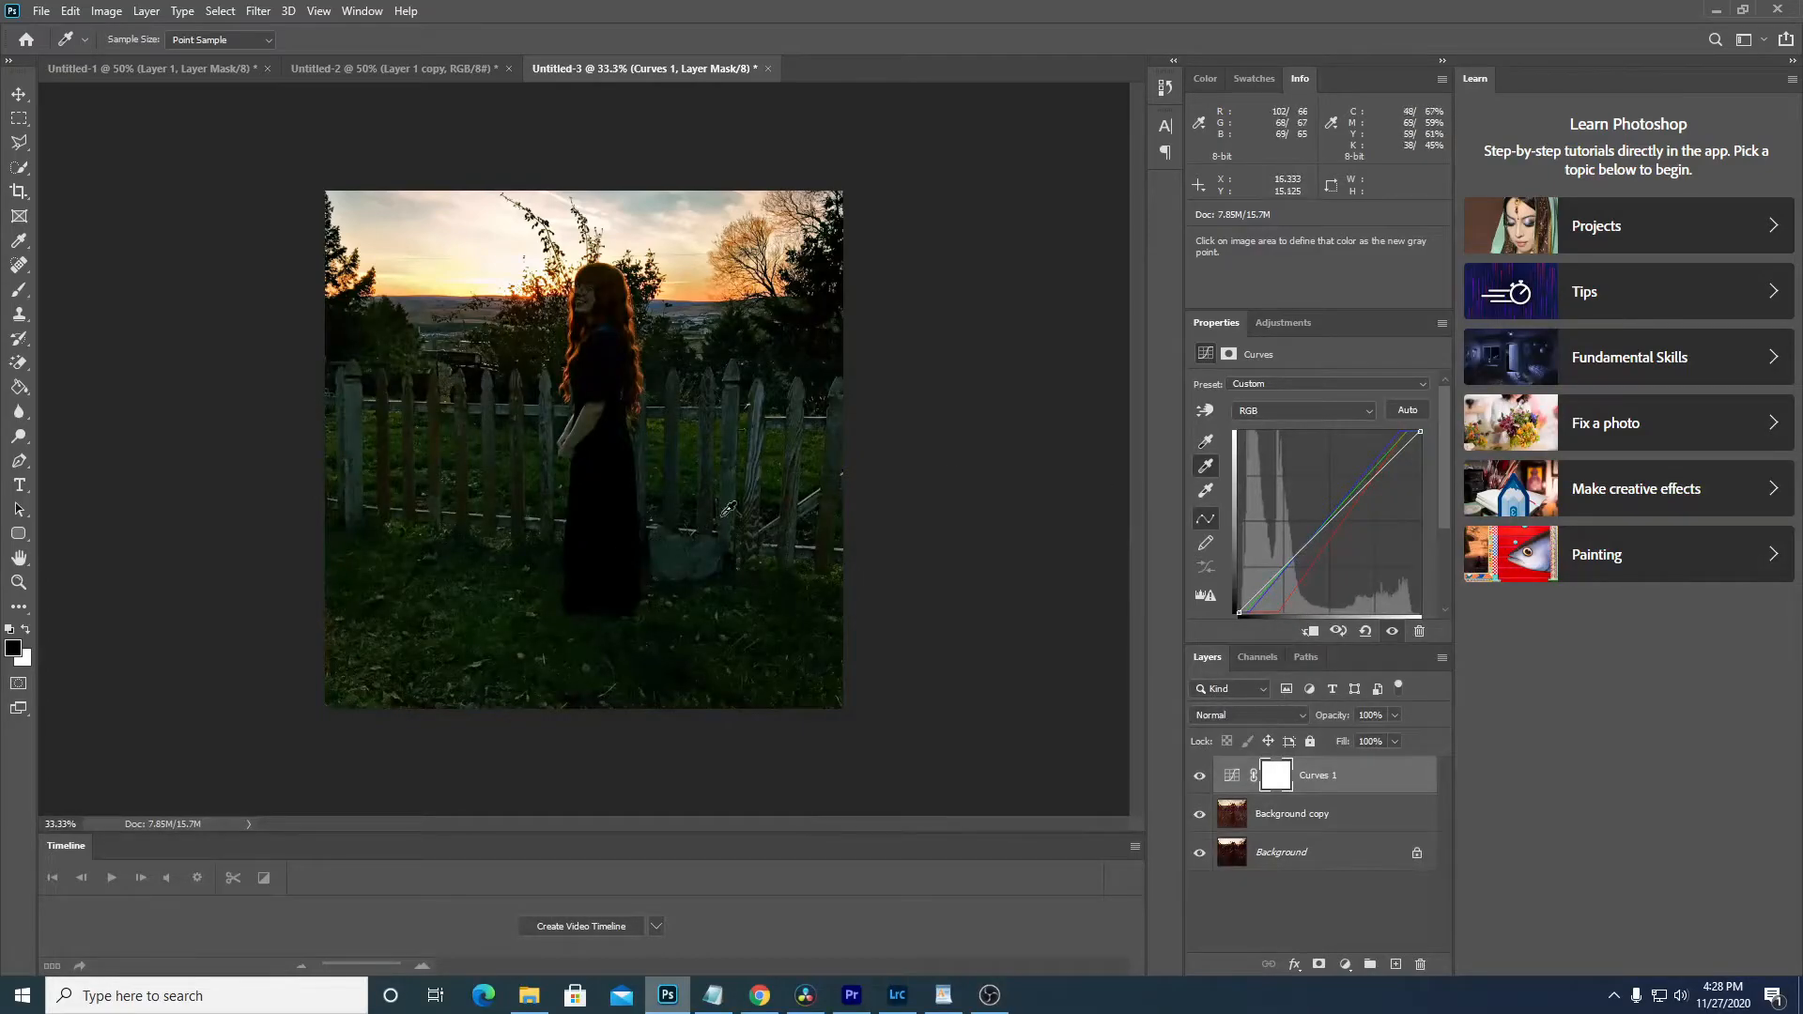
{"action": "left_click", "coordinate": [357, 413]}
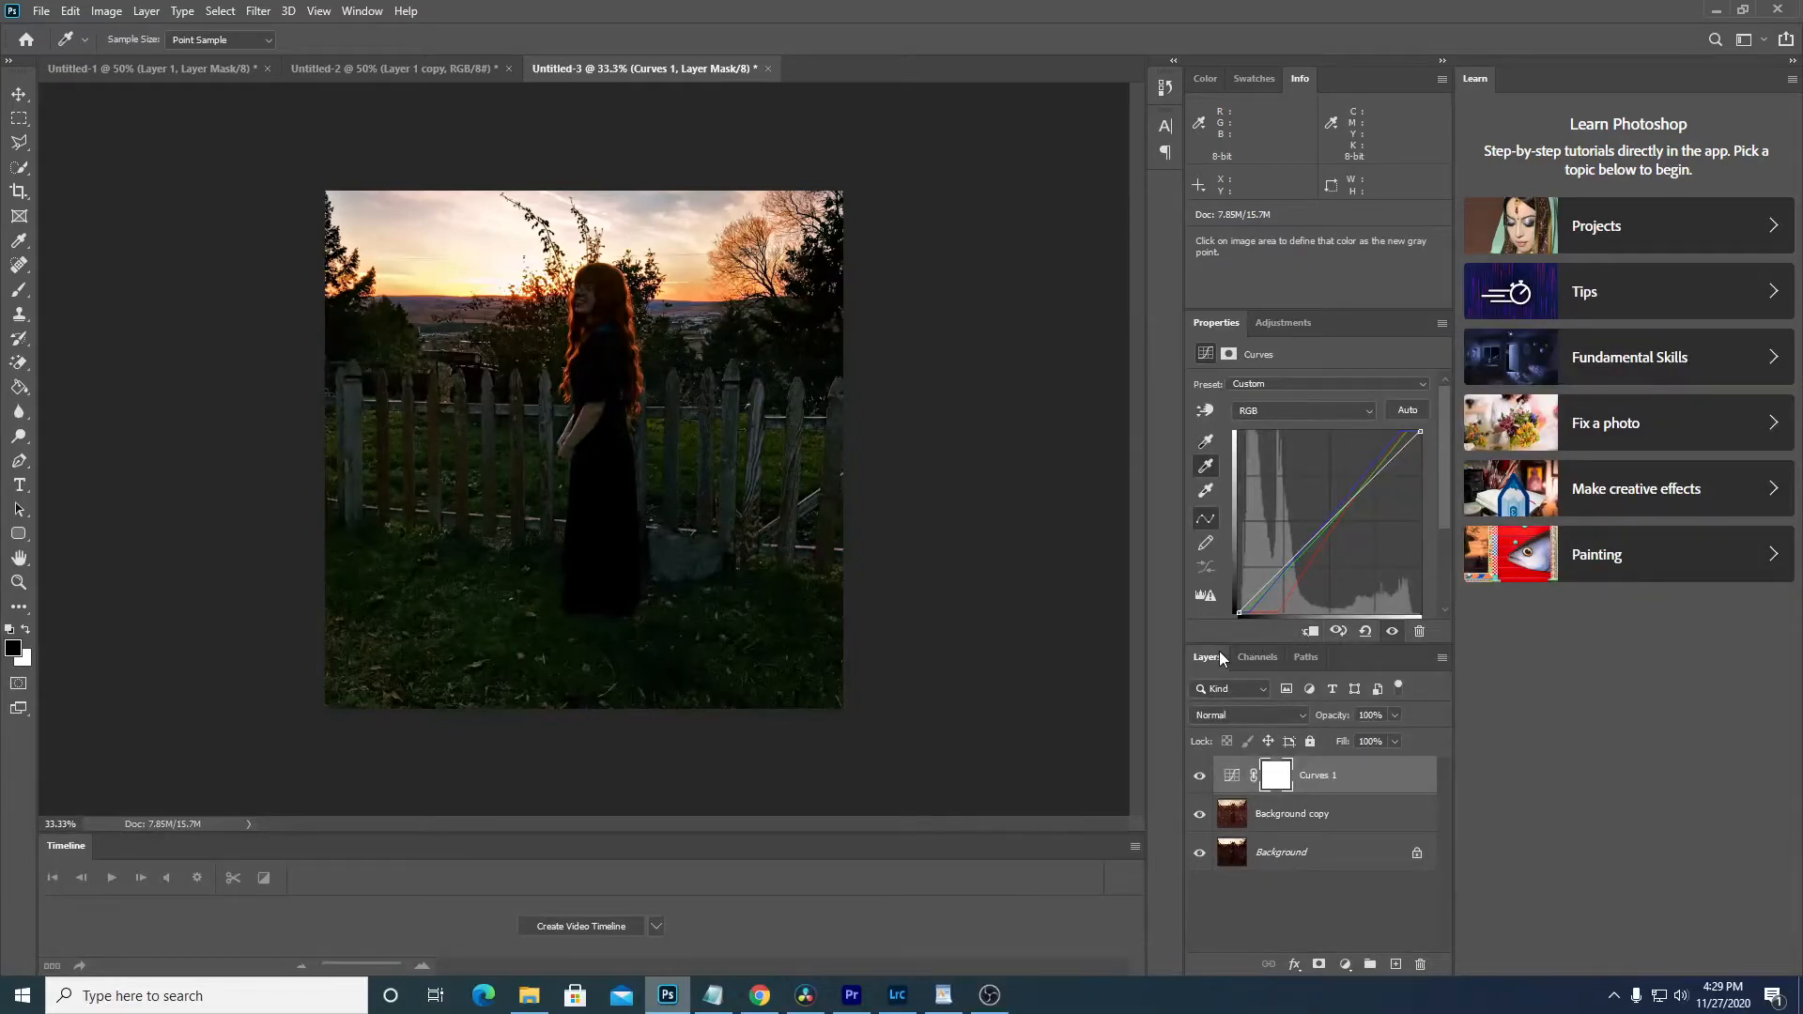
{"action": "left_click", "coordinate": [1200, 777]}
{"action": "left_click", "coordinate": [1200, 777]}
- Stamp all the visible layers into a new merged layer on top and desaturate it
{"action": "left_click", "coordinate": [1320, 864], "text": "shift"}
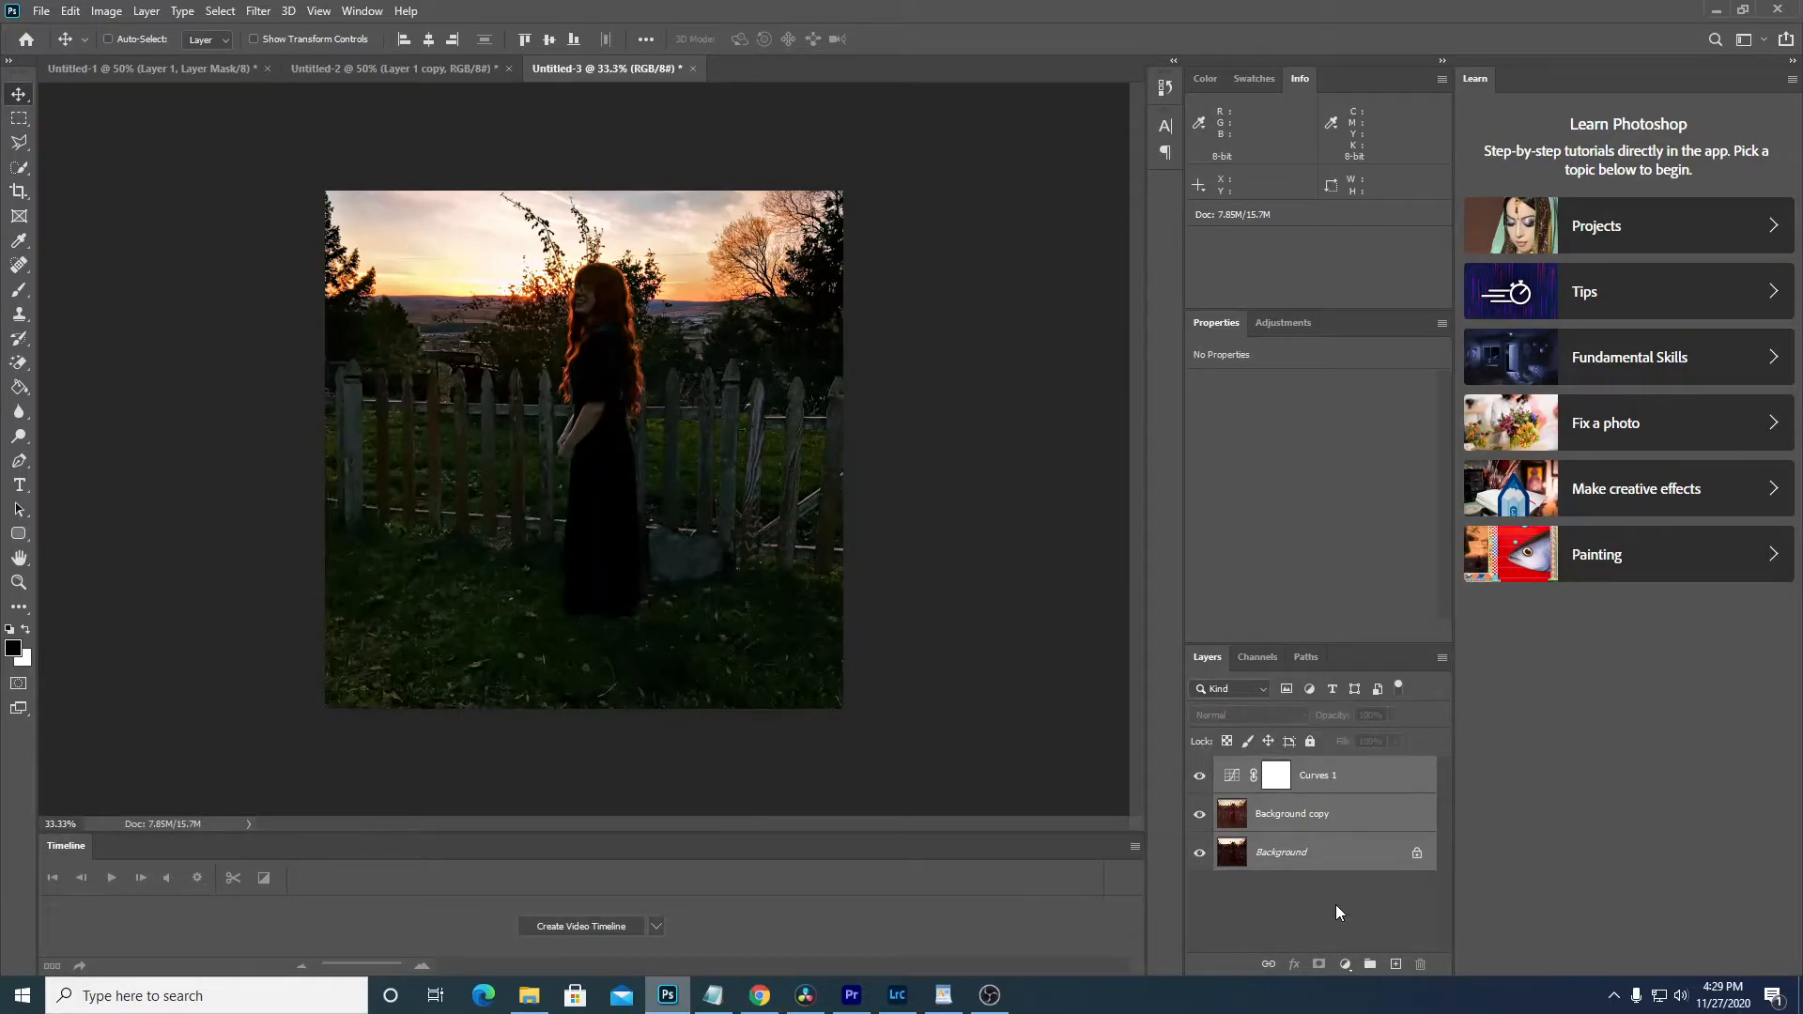
{"action": "key", "text": "ctrl+shift+alt+e"}
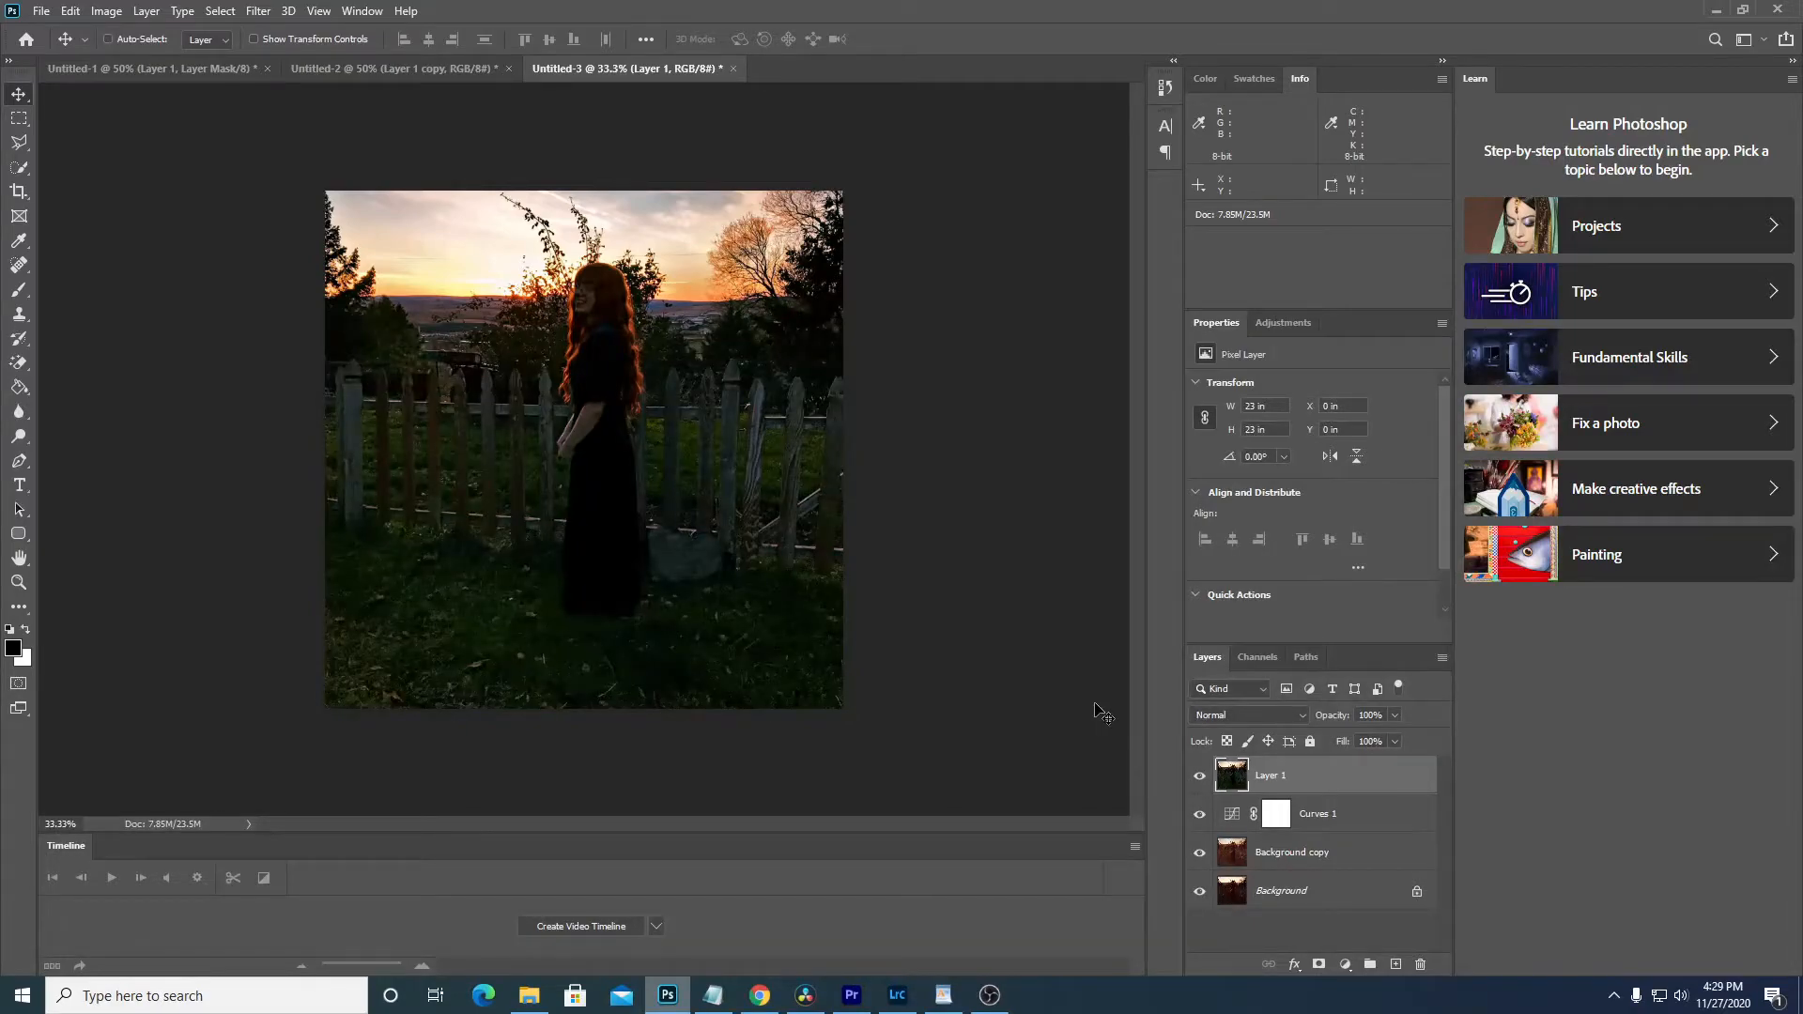
{"action": "key", "text": "ctrl+shift+u"}
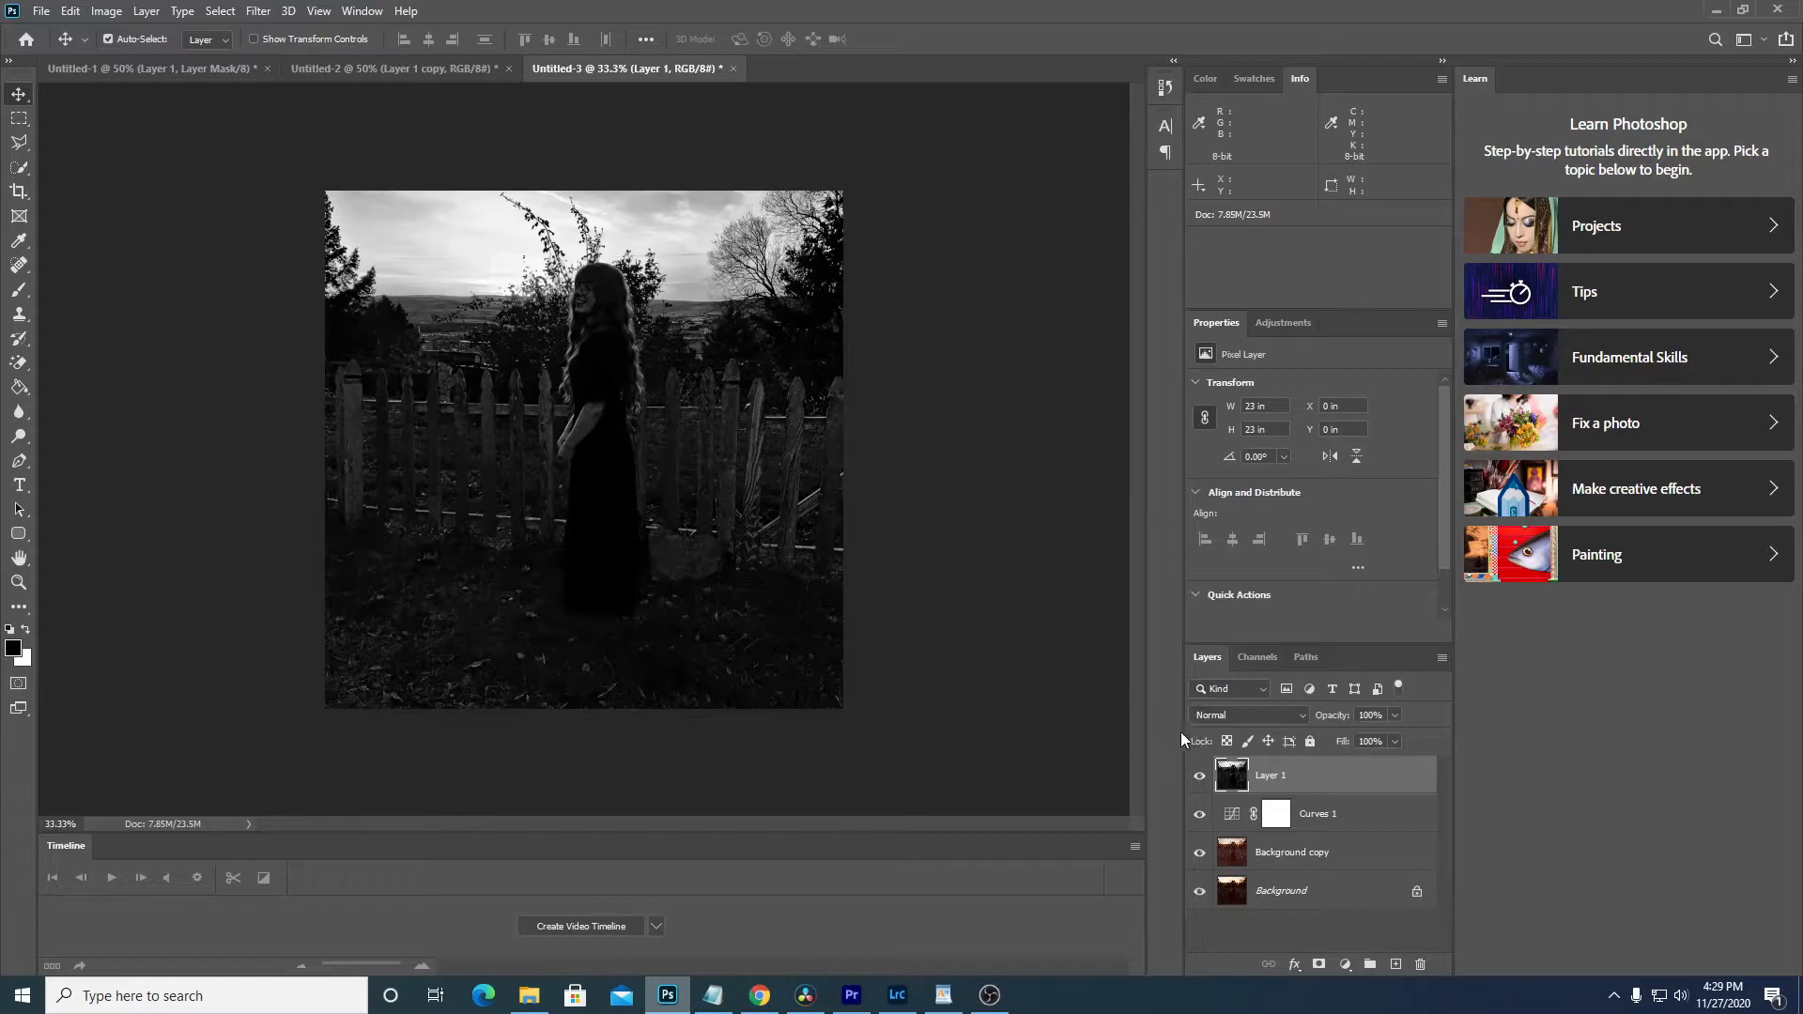
- Set the desaturated layer's blend mode to Overlay and apply a High Pass filter with a 2.0 pixel radius
{"action": "left_click", "coordinate": [1208, 714]}
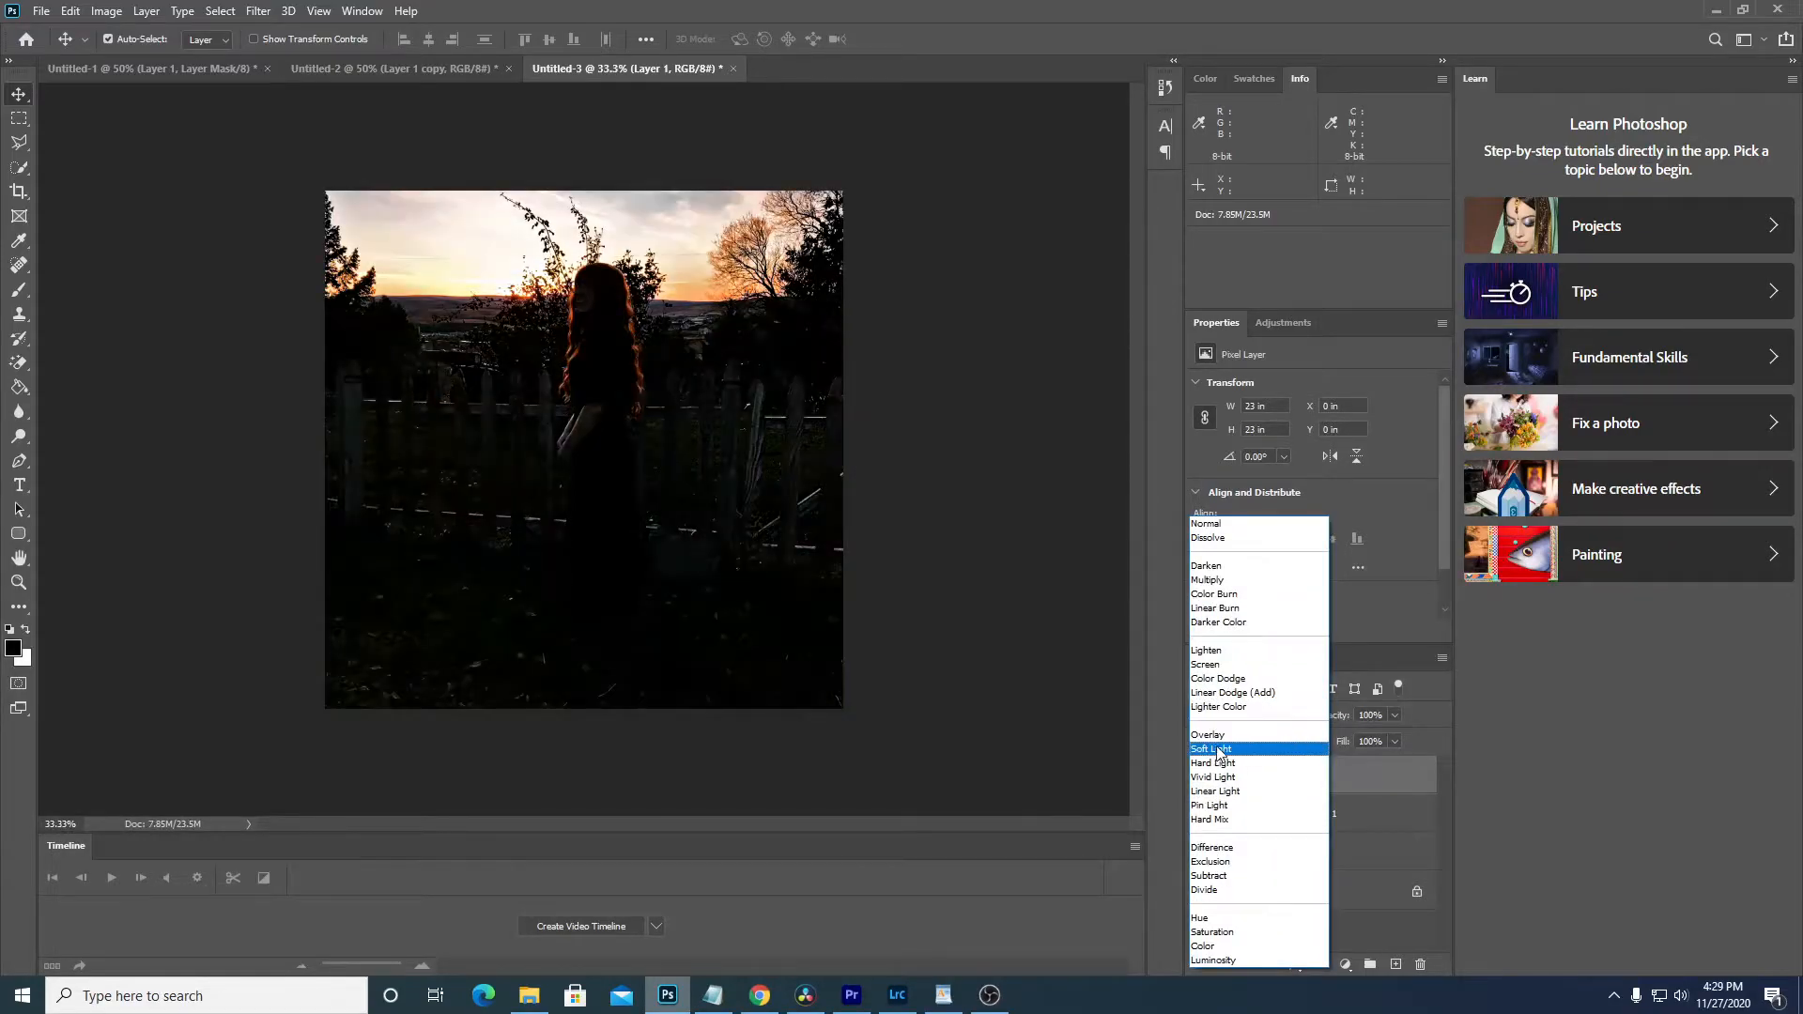
{"action": "left_click", "coordinate": [1213, 735]}
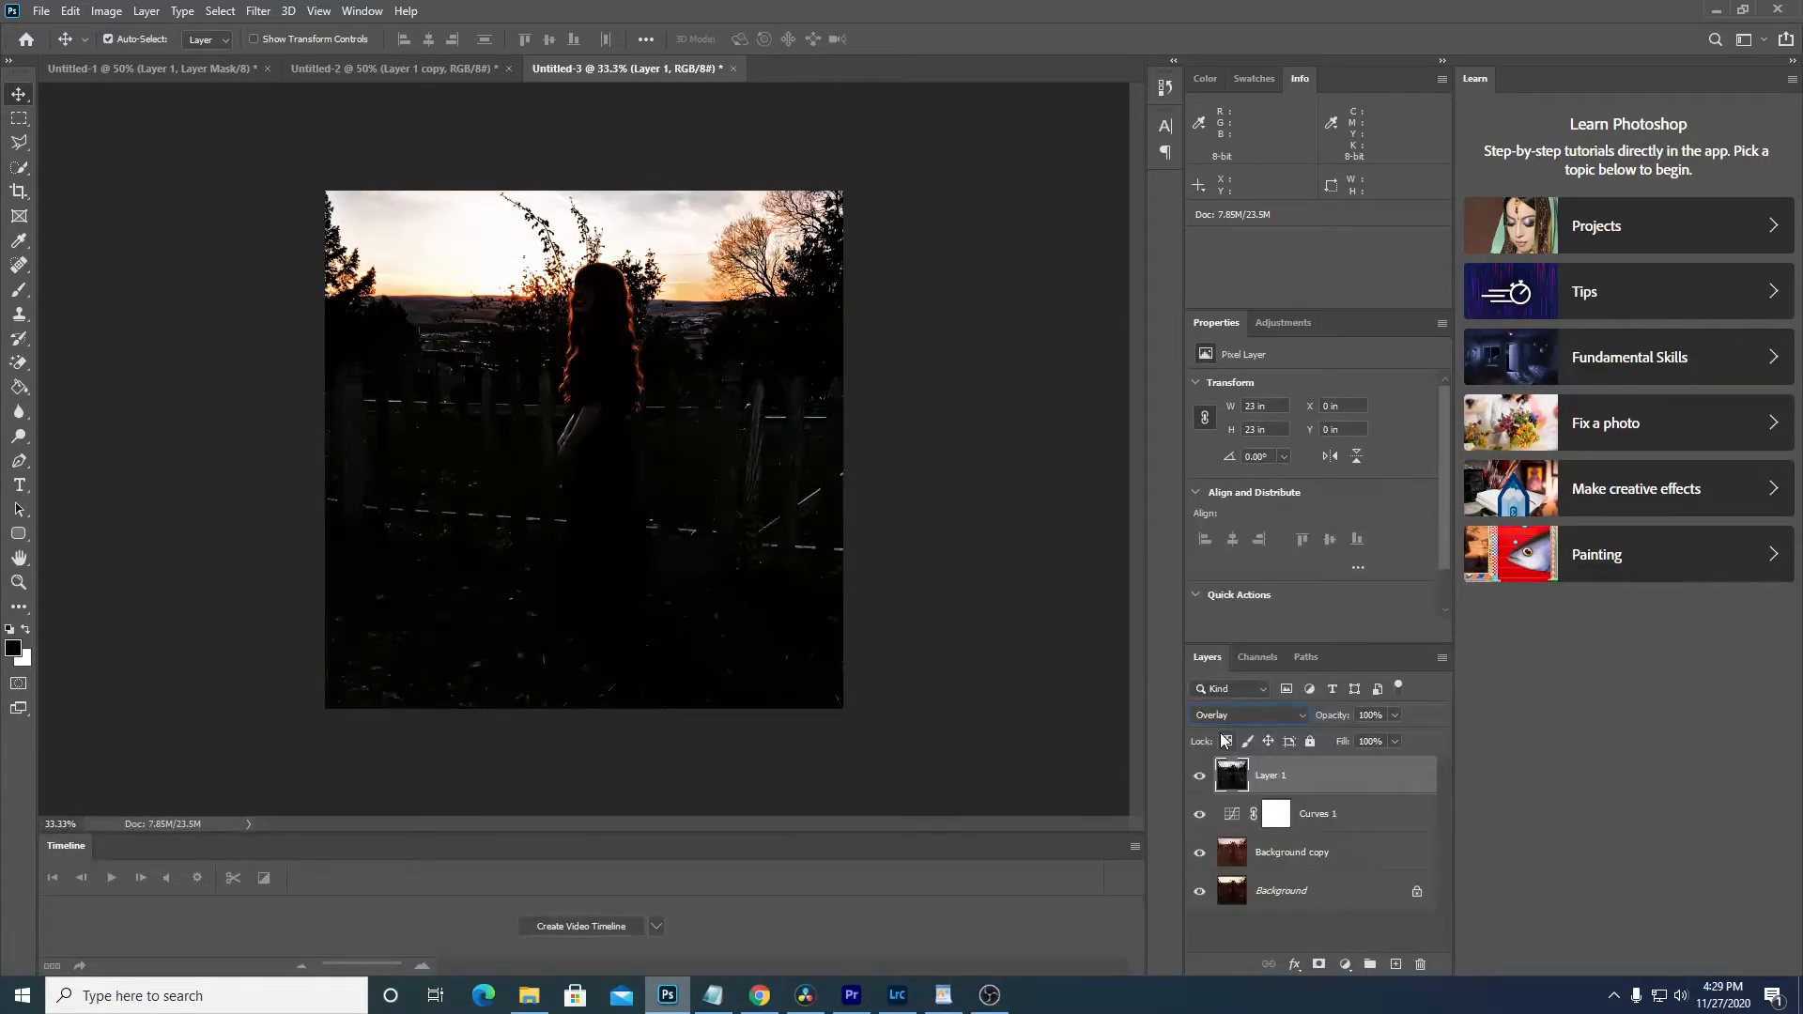
{"action": "left_click", "coordinate": [258, 10]}
{"action": "mouse_move", "coordinate": [343, 383]}
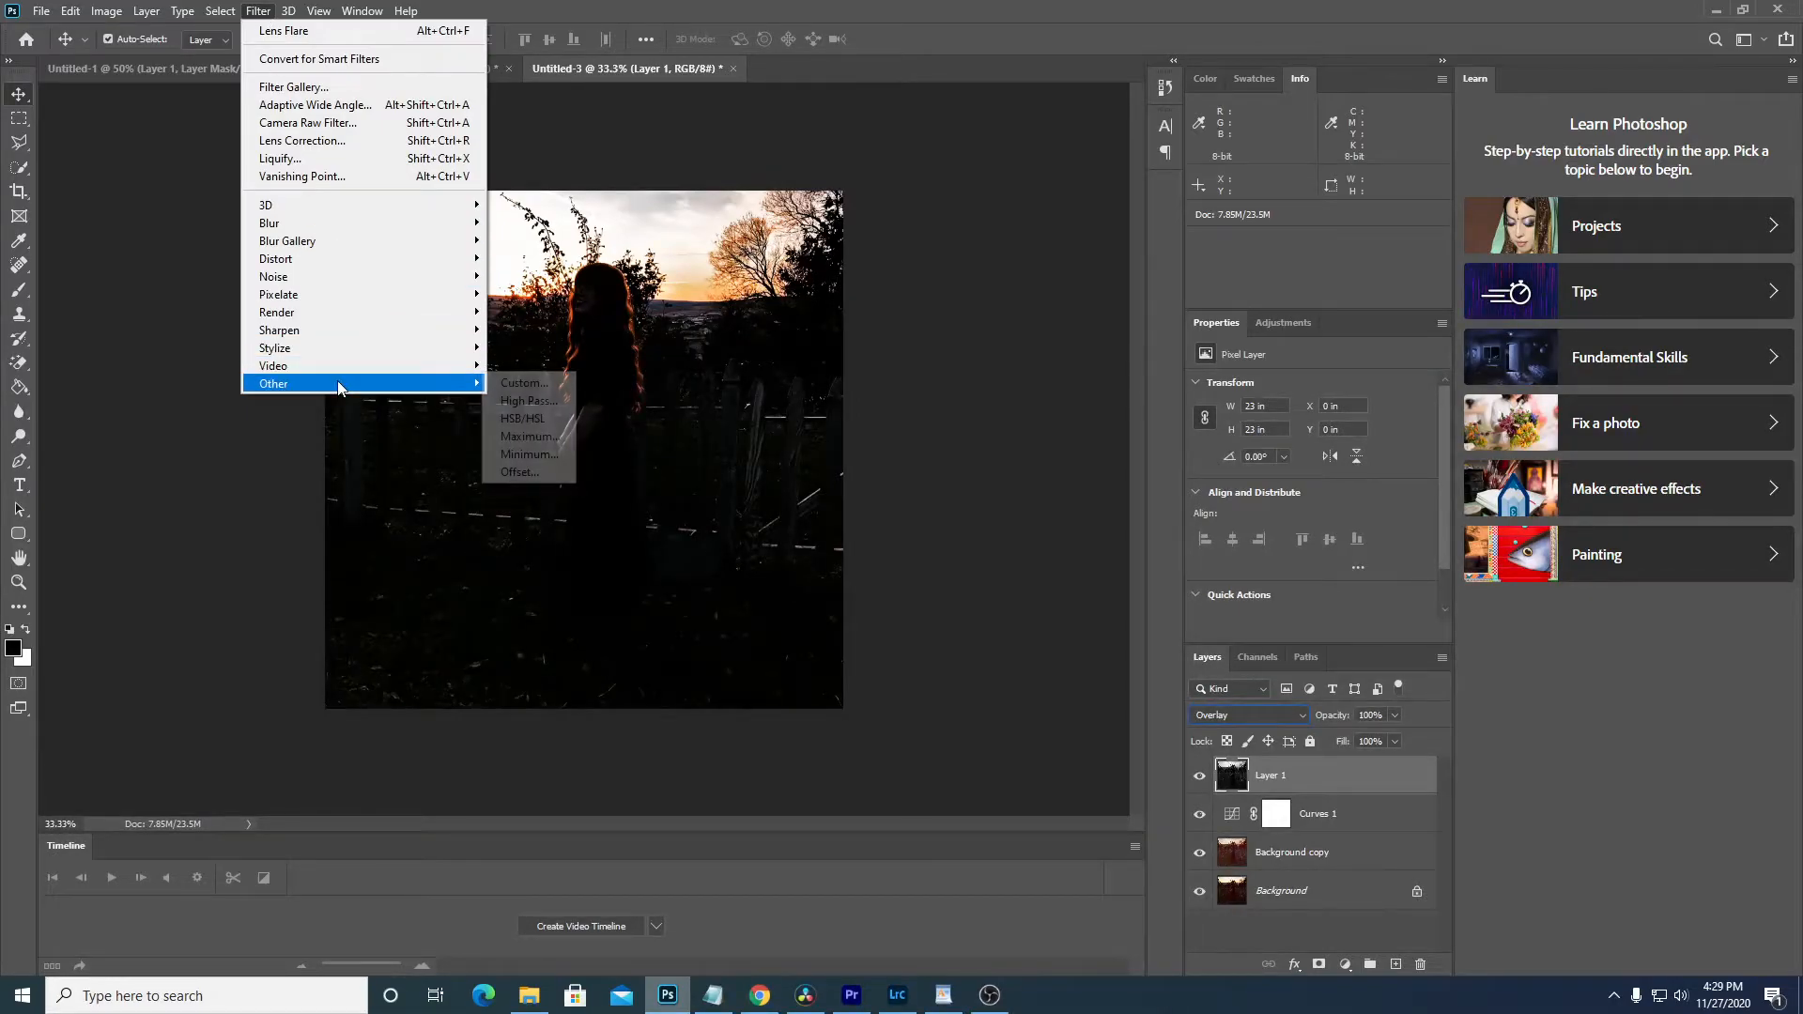
{"action": "left_click", "coordinate": [516, 400]}
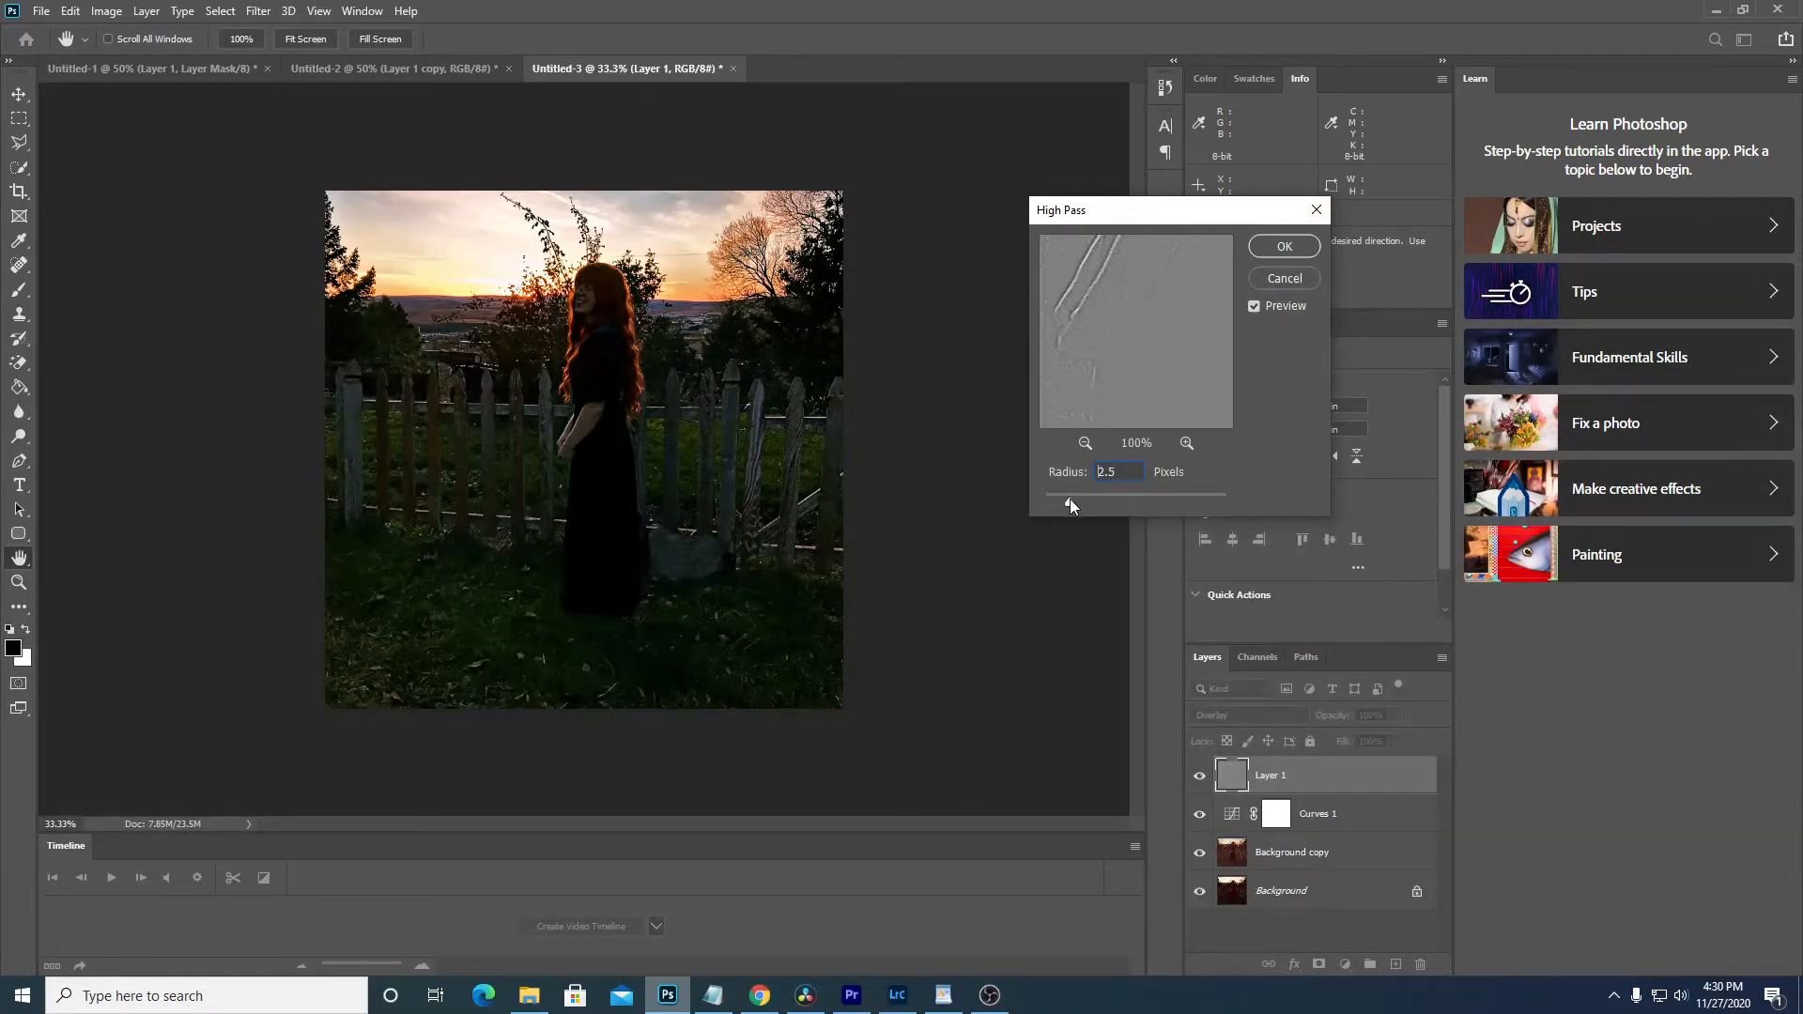
{"action": "left_click_drag", "start_coordinate": [1078, 501], "coordinate": [1101, 501]}
{"action": "type", "text": "2"}
{"action": "left_click", "coordinate": [1283, 246]}
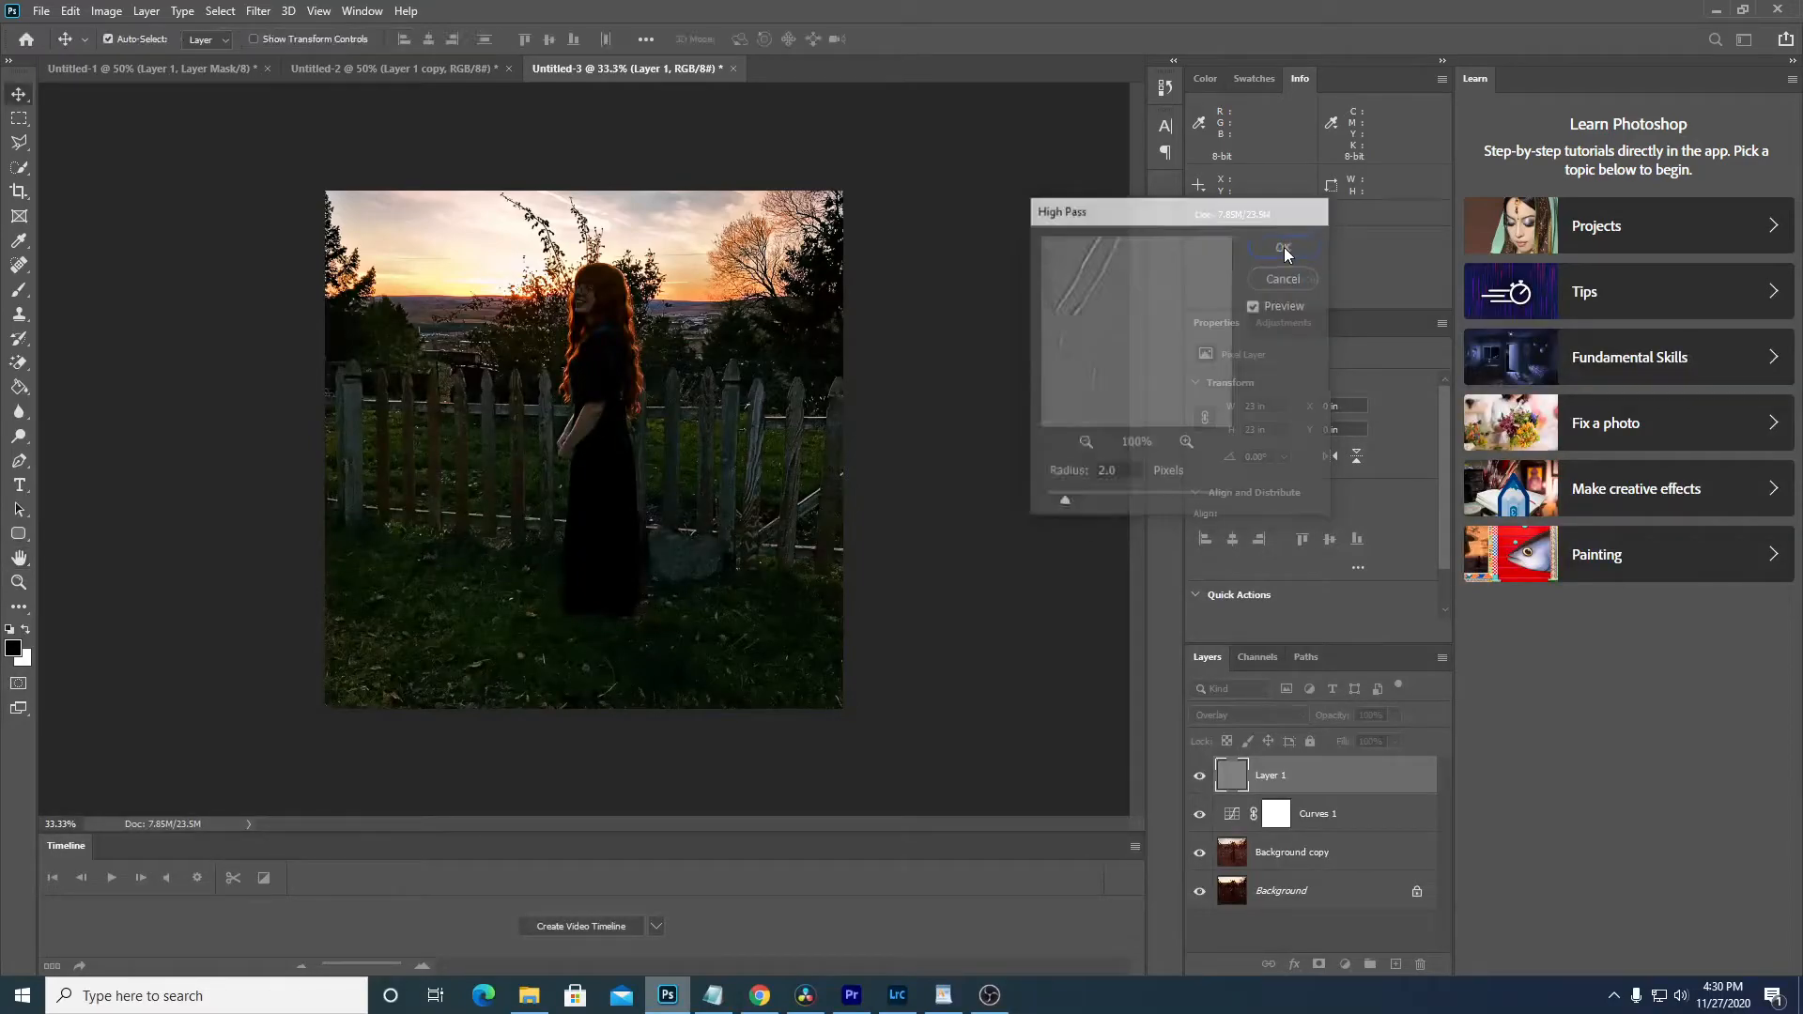
- Add a layer mask to the High Pass layer and invert it to black
{"action": "left_click", "coordinate": [1319, 965]}
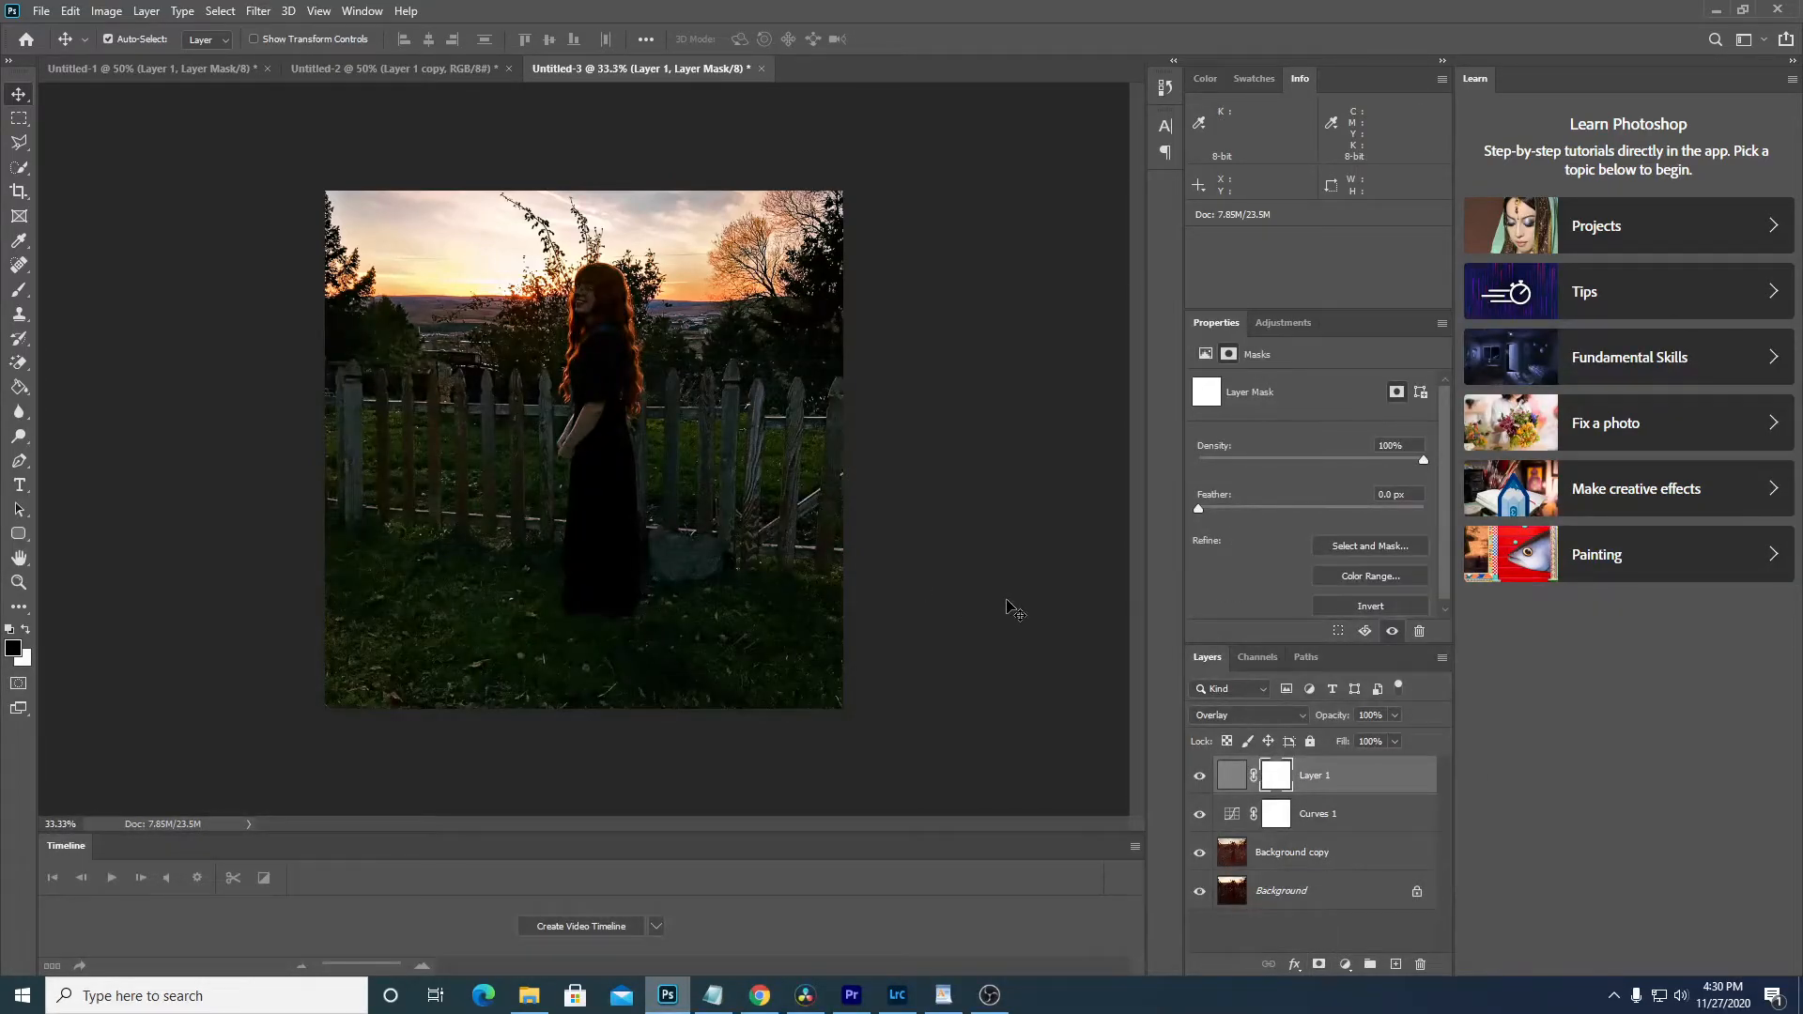
{"action": "key", "text": "ctrl+i"}
- Paint white on the High Pass mask over the fence and surroundings with the Brush tool at 41% opacity, avoiding the woman
{"action": "left_click", "coordinate": [19, 294]}
{"action": "right_click", "coordinate": [21, 296]}
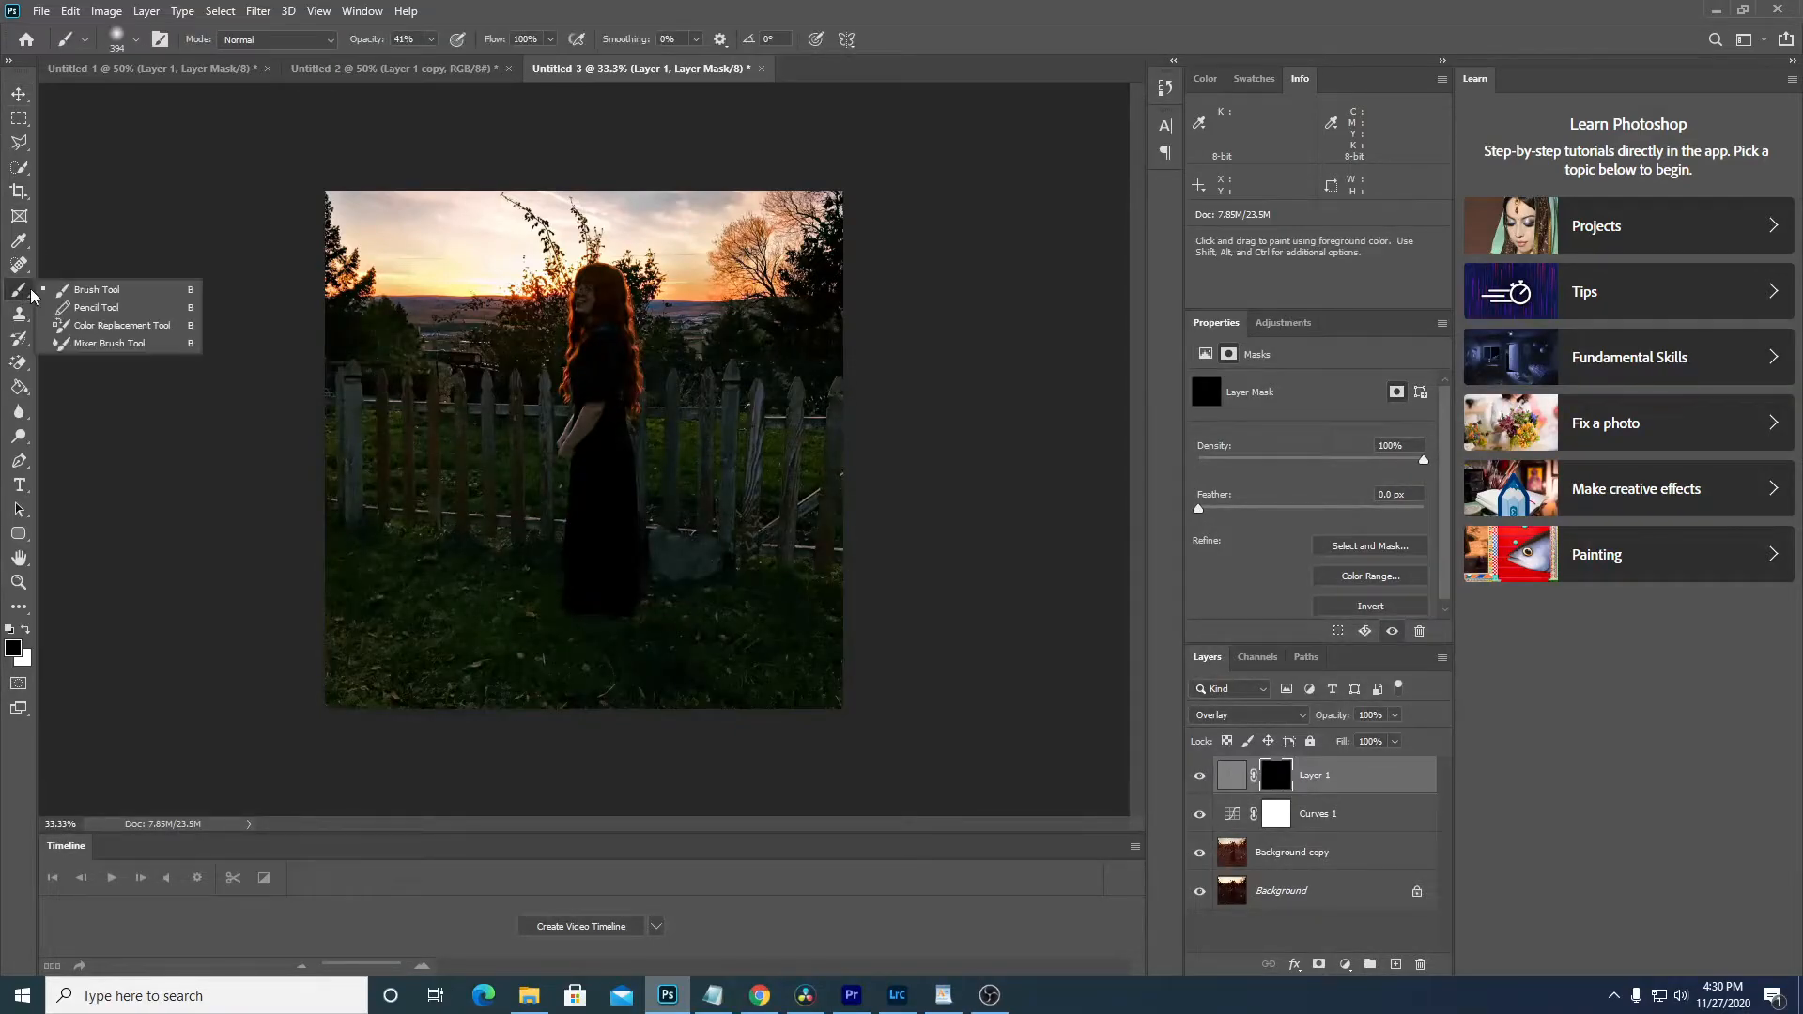
{"action": "left_click", "coordinate": [60, 292]}
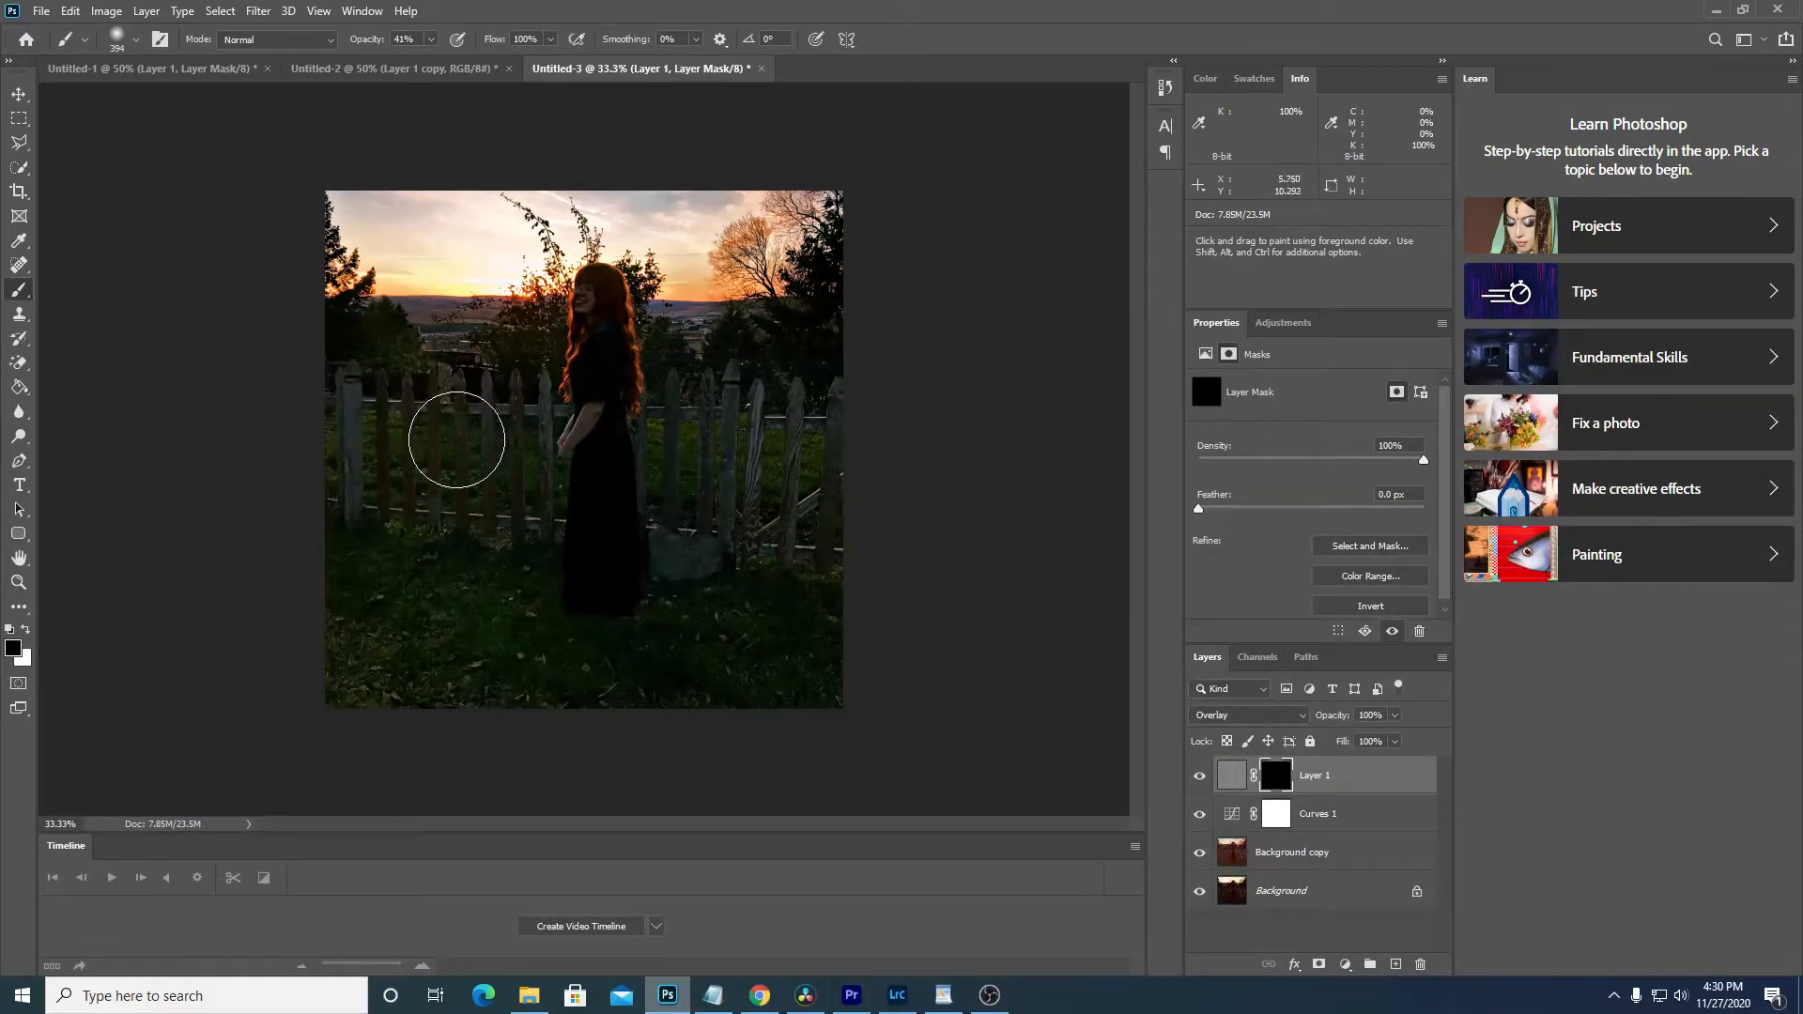
{"action": "left_click", "coordinate": [29, 634]}
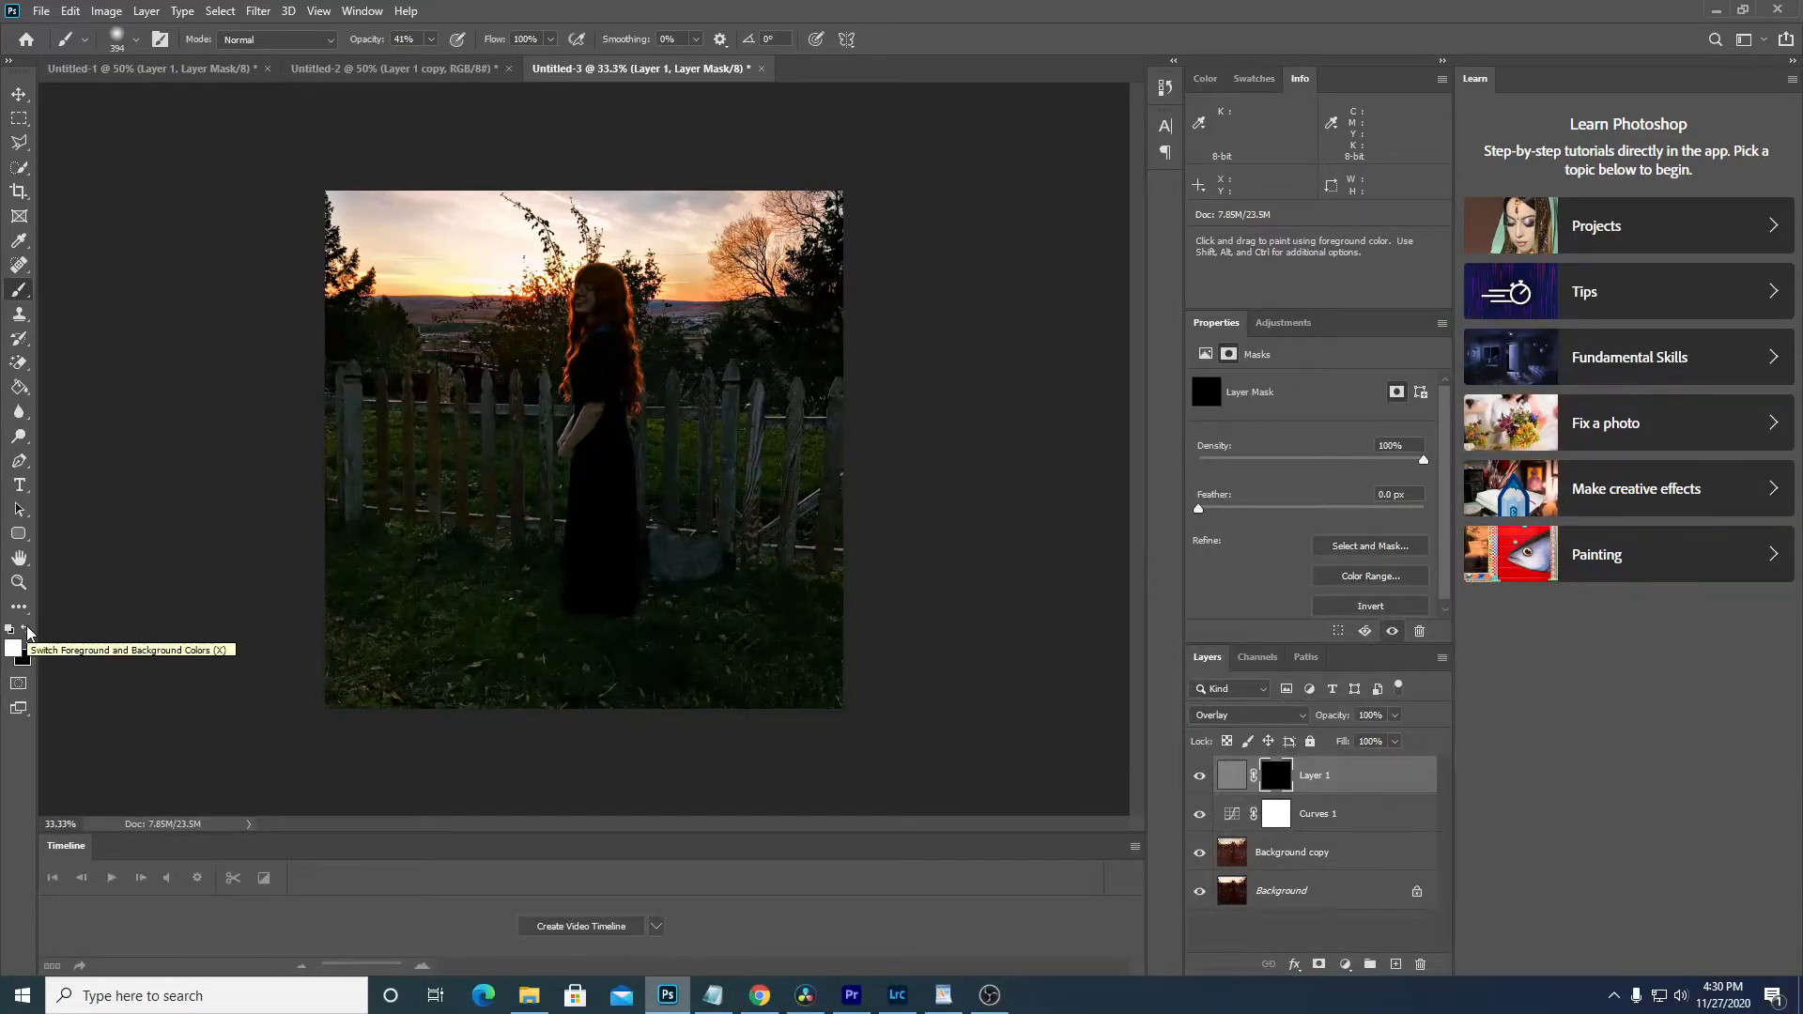
{"action": "mouse_move", "coordinate": [338, 442]}
{"action": "left_mouse_down"}
{"action": "mouse_move", "coordinate": [375, 480]}
{"action": "mouse_move", "coordinate": [337, 512]}
{"action": "mouse_move", "coordinate": [734, 500]}
{"action": "mouse_move", "coordinate": [791, 315]}
{"action": "mouse_move", "coordinate": [814, 312]}
{"action": "mouse_move", "coordinate": [805, 337]}
{"action": "mouse_move", "coordinate": [800, 202]}
{"action": "mouse_move", "coordinate": [827, 235]}
{"action": "mouse_move", "coordinate": [758, 242]}
{"action": "mouse_move", "coordinate": [793, 265]}
{"action": "mouse_move", "coordinate": [768, 480]}
{"action": "mouse_move", "coordinate": [749, 446]}
{"action": "mouse_move", "coordinate": [748, 419]}
{"action": "mouse_move", "coordinate": [819, 584]}
{"action": "mouse_move", "coordinate": [769, 484]}
{"action": "mouse_move", "coordinate": [703, 451]}
{"action": "mouse_move", "coordinate": [695, 467]}
{"action": "mouse_move", "coordinate": [725, 643]}
{"action": "mouse_move", "coordinate": [718, 606]}
{"action": "mouse_move", "coordinate": [774, 649]}
{"action": "mouse_move", "coordinate": [712, 695]}
{"action": "mouse_move", "coordinate": [511, 654]}
{"action": "mouse_move", "coordinate": [330, 669]}
{"action": "mouse_move", "coordinate": [783, 683]}
{"action": "mouse_move", "coordinate": [596, 692]}
{"action": "mouse_move", "coordinate": [482, 508]}
{"action": "mouse_move", "coordinate": [508, 412]}
{"action": "mouse_move", "coordinate": [392, 464]}
{"action": "mouse_move", "coordinate": [326, 426]}
{"action": "mouse_move", "coordinate": [332, 307]}
{"action": "mouse_move", "coordinate": [299, 223]}
{"action": "mouse_move", "coordinate": [342, 365]}
{"action": "mouse_move", "coordinate": [453, 372]}
{"action": "mouse_move", "coordinate": [499, 330]}
{"action": "mouse_move", "coordinate": [432, 362]}
{"action": "mouse_move", "coordinate": [356, 507]}
{"action": "mouse_move", "coordinate": [363, 577]}
{"action": "mouse_move", "coordinate": [505, 440]}
{"action": "mouse_move", "coordinate": [454, 466]}
{"action": "mouse_move", "coordinate": [478, 394]}
{"action": "mouse_move", "coordinate": [625, 336]}
{"action": "mouse_move", "coordinate": [679, 336]}
{"action": "mouse_move", "coordinate": [634, 298]}
{"action": "left_mouse_up"}
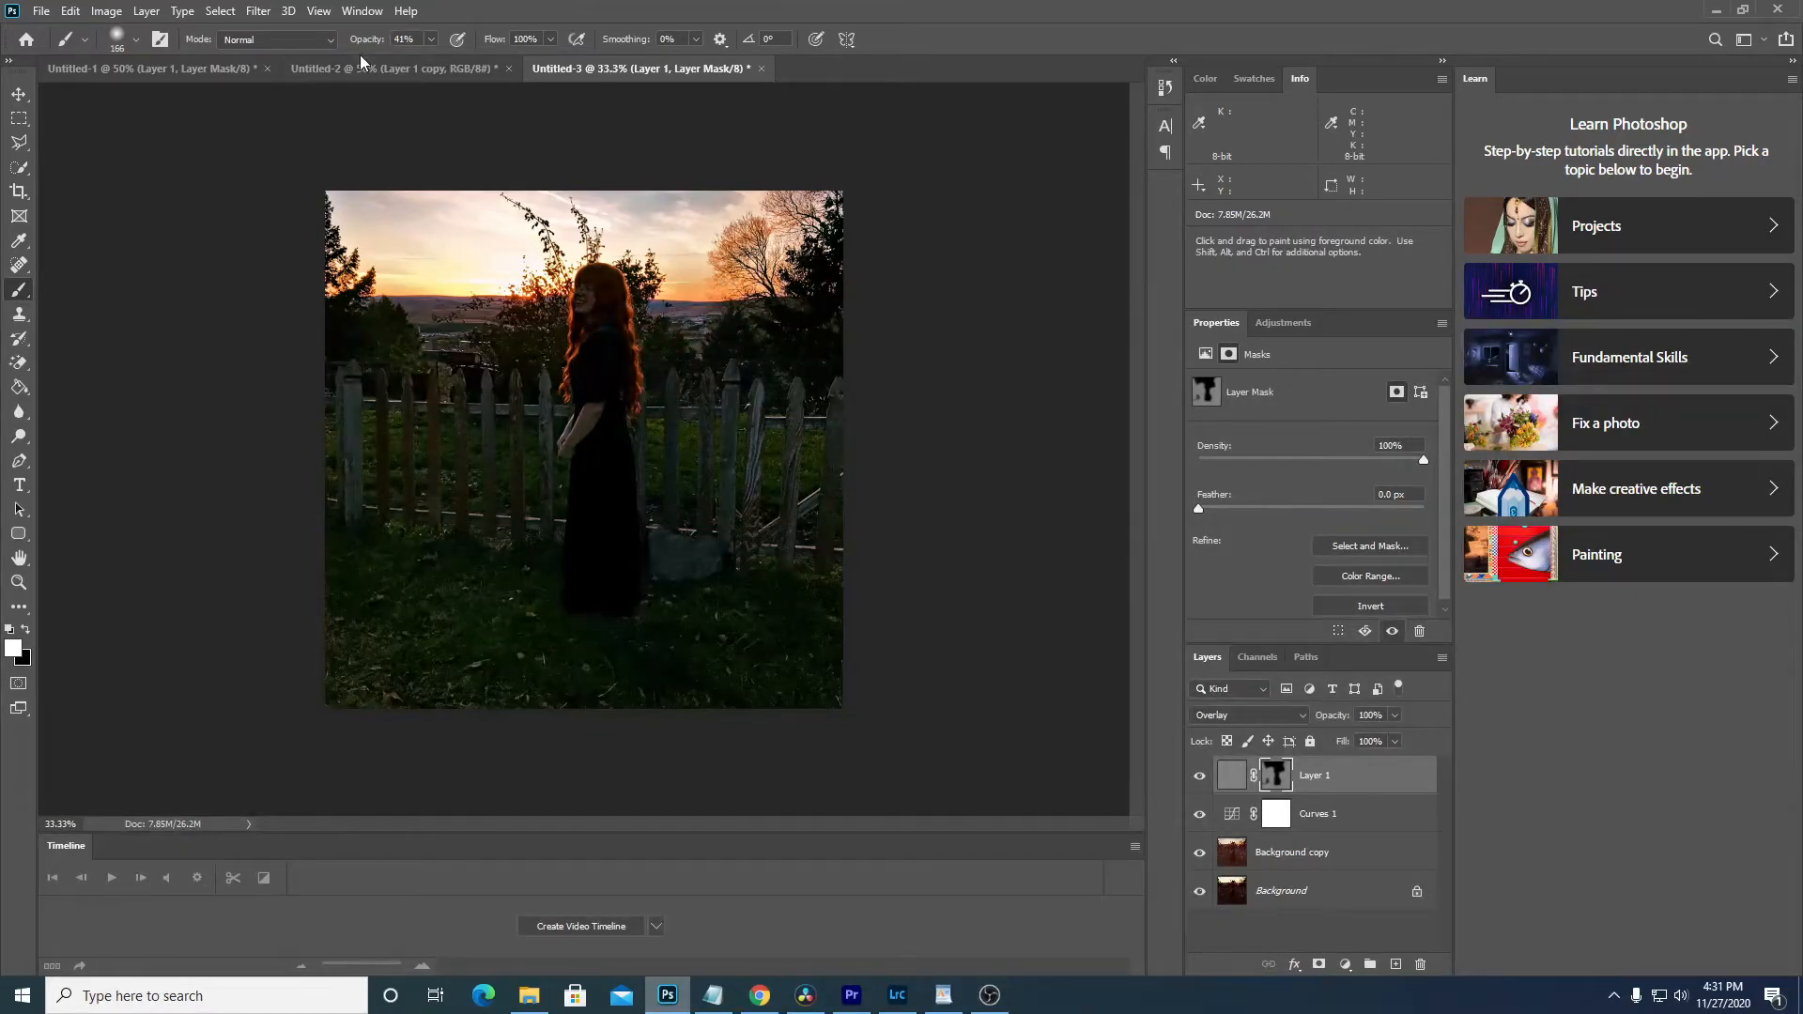
- Raise the brush opacity to 100% and paint the mask white over the fence, grass and trees around the woman
{"action": "left_click_drag", "start_coordinate": [355, 41], "coordinate": [507, 48]}
{"action": "left_click_drag", "start_coordinate": [317, 544], "coordinate": [325, 544]}
{"action": "mouse_move", "coordinate": [337, 562]}
{"action": "left_mouse_down"}
{"action": "mouse_move", "coordinate": [445, 586]}
{"action": "mouse_move", "coordinate": [362, 583]}
{"action": "left_mouse_up"}
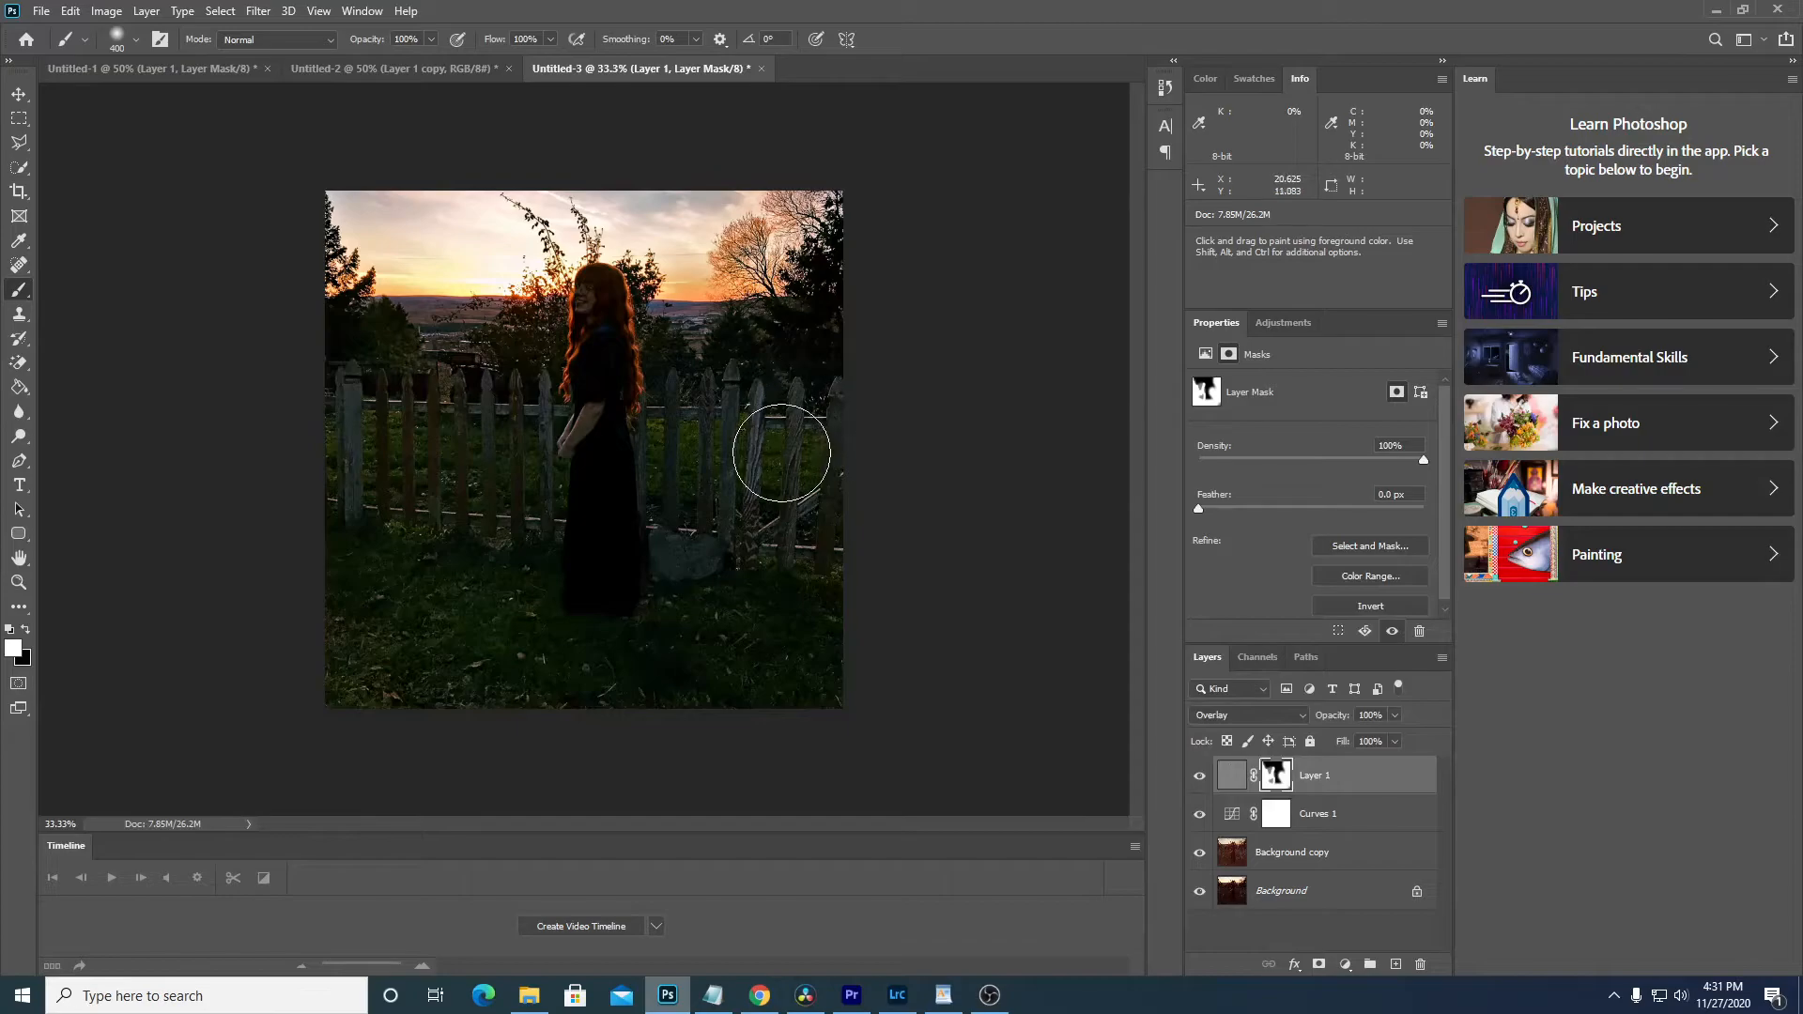
{"action": "left_click_drag", "start_coordinate": [702, 358], "coordinate": [670, 357]}
- Compare the image with and without the High Pass layer and lower that layer's opacity
{"action": "left_click", "coordinate": [1199, 777]}
{"action": "left_click", "coordinate": [1199, 777]}
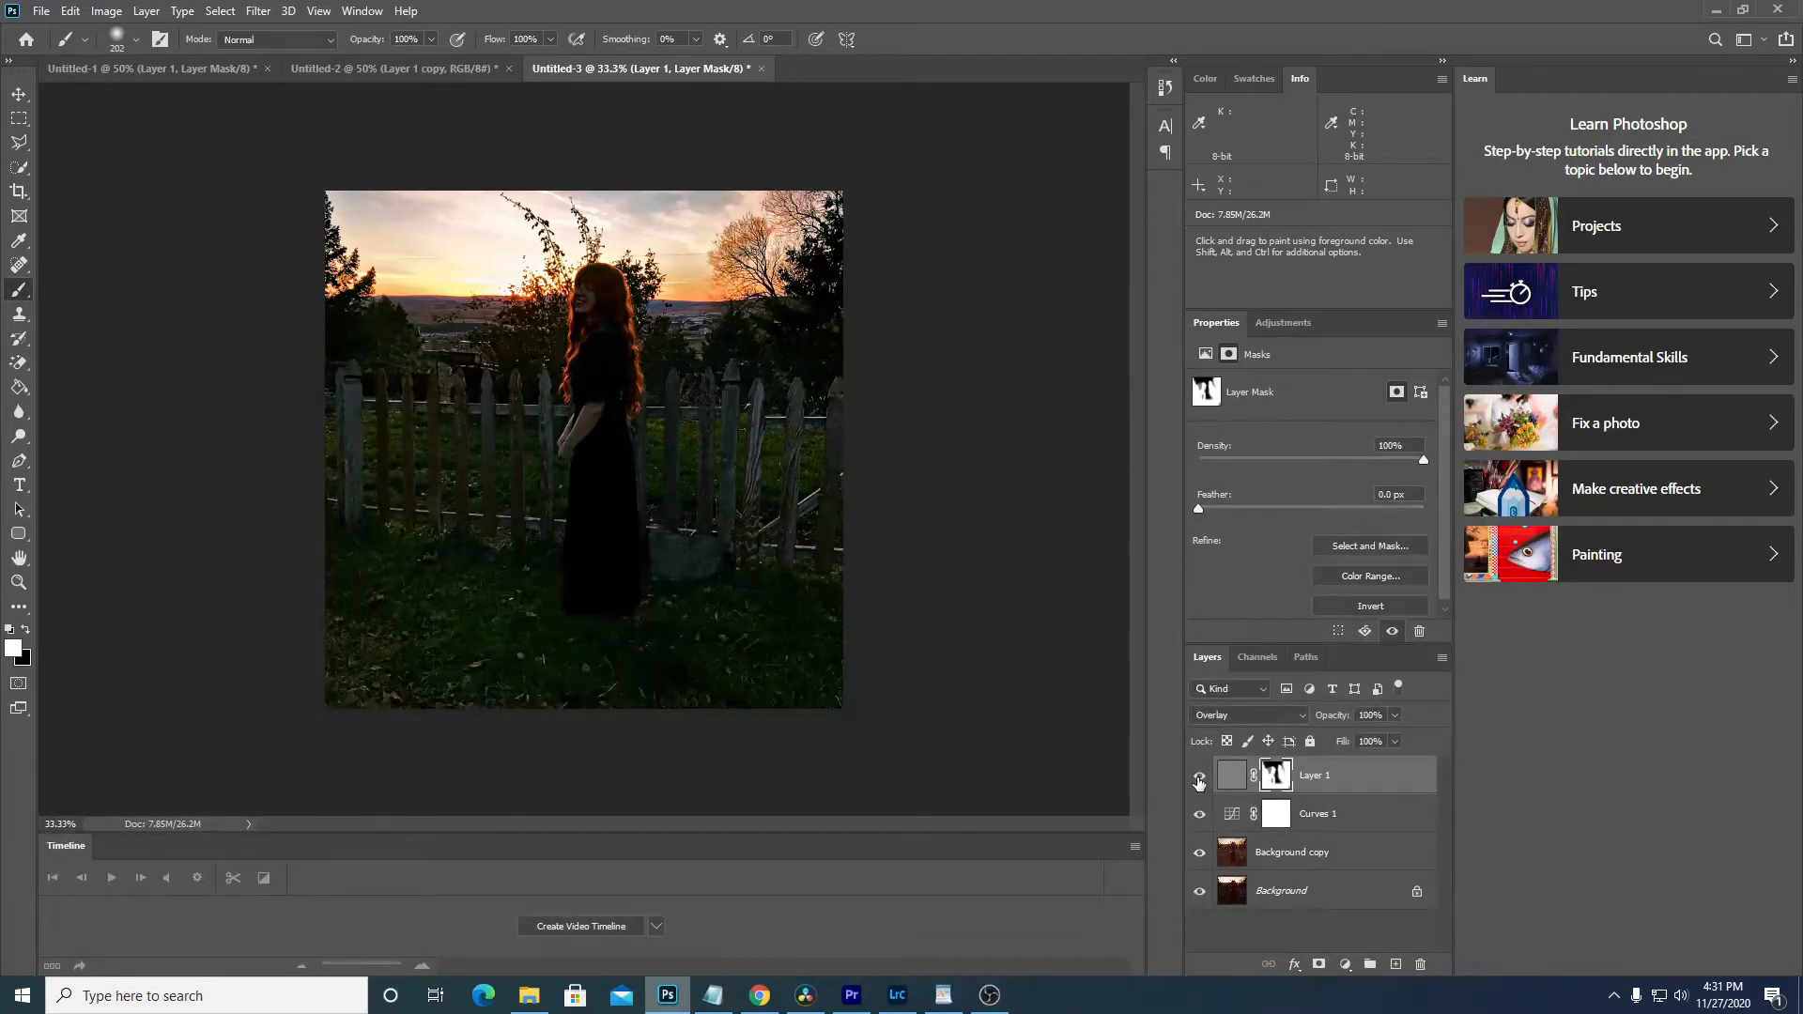
{"action": "left_click_drag", "start_coordinate": [1340, 716], "coordinate": [1316, 726]}
- Select all the layers down to Background and stamp them into a new merged layer on top
{"action": "key", "text": "shift"}
{"action": "left_click", "coordinate": [1321, 902], "text": "shift"}
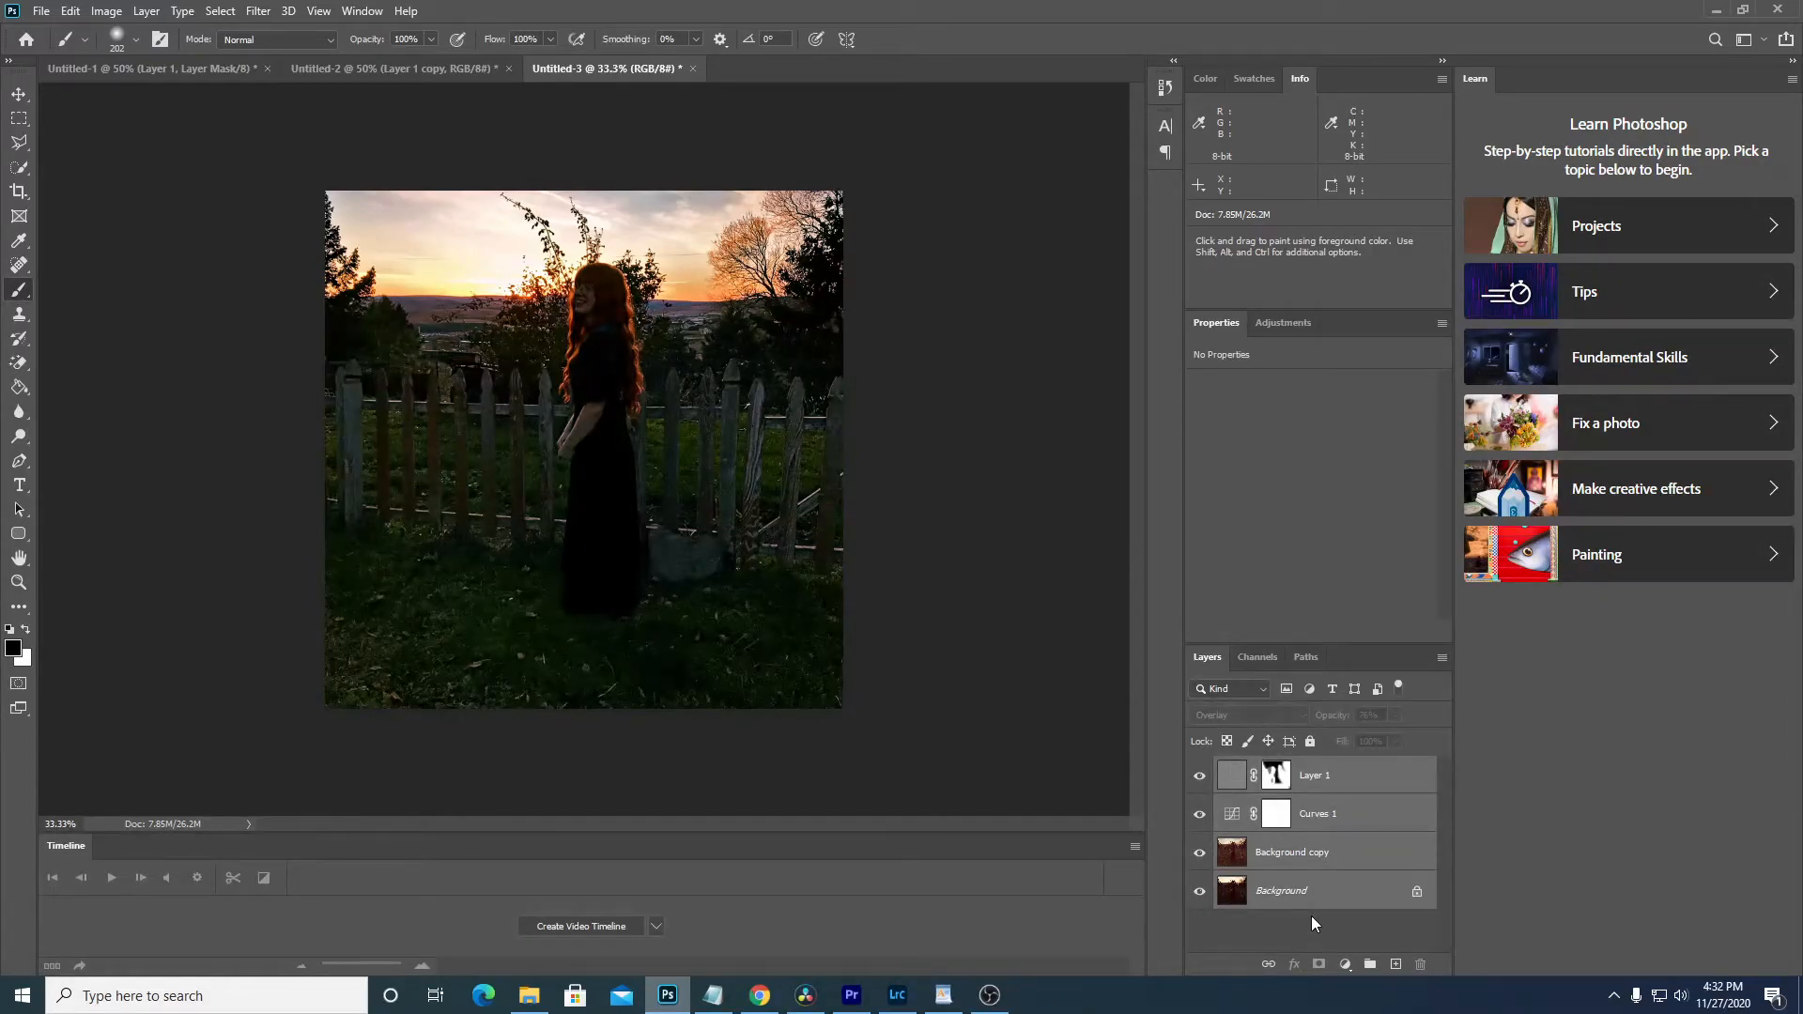
{"action": "key", "text": "ctrl+alt+shift+e"}
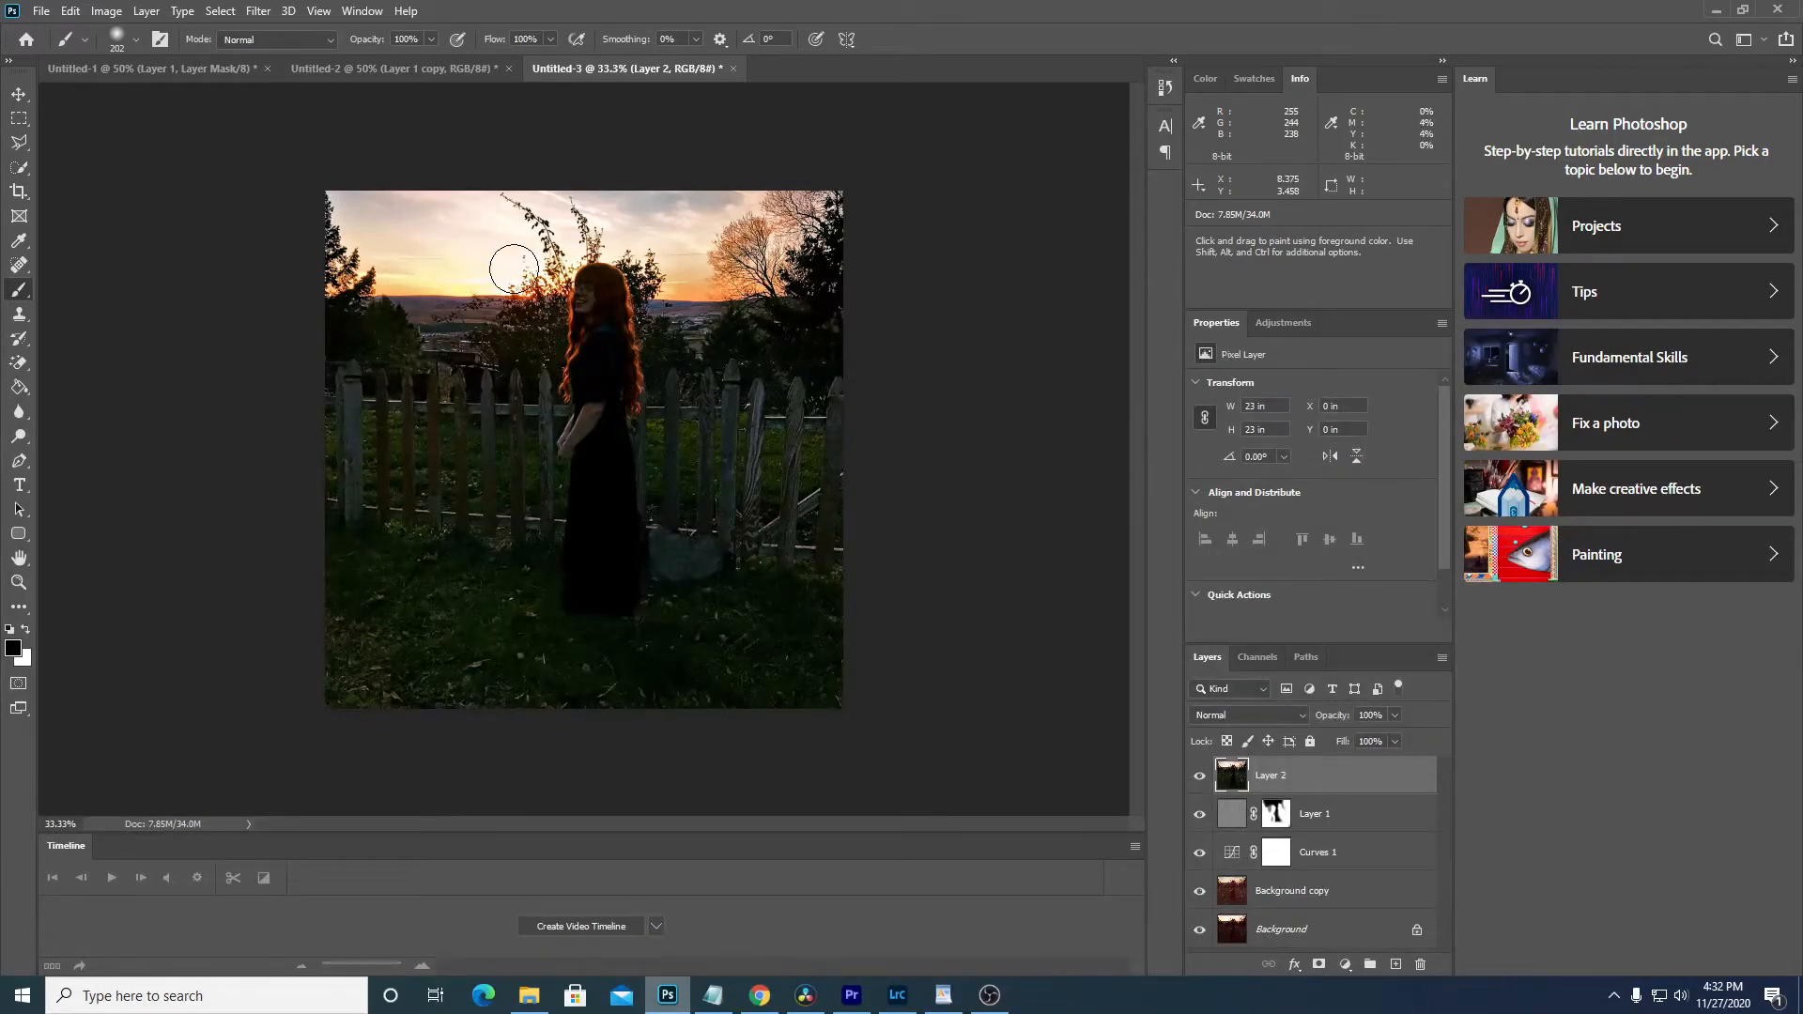
- Add a Gradient fill layer above the merged layer and set its style to Radial
{"action": "left_click", "coordinate": [1348, 964]}
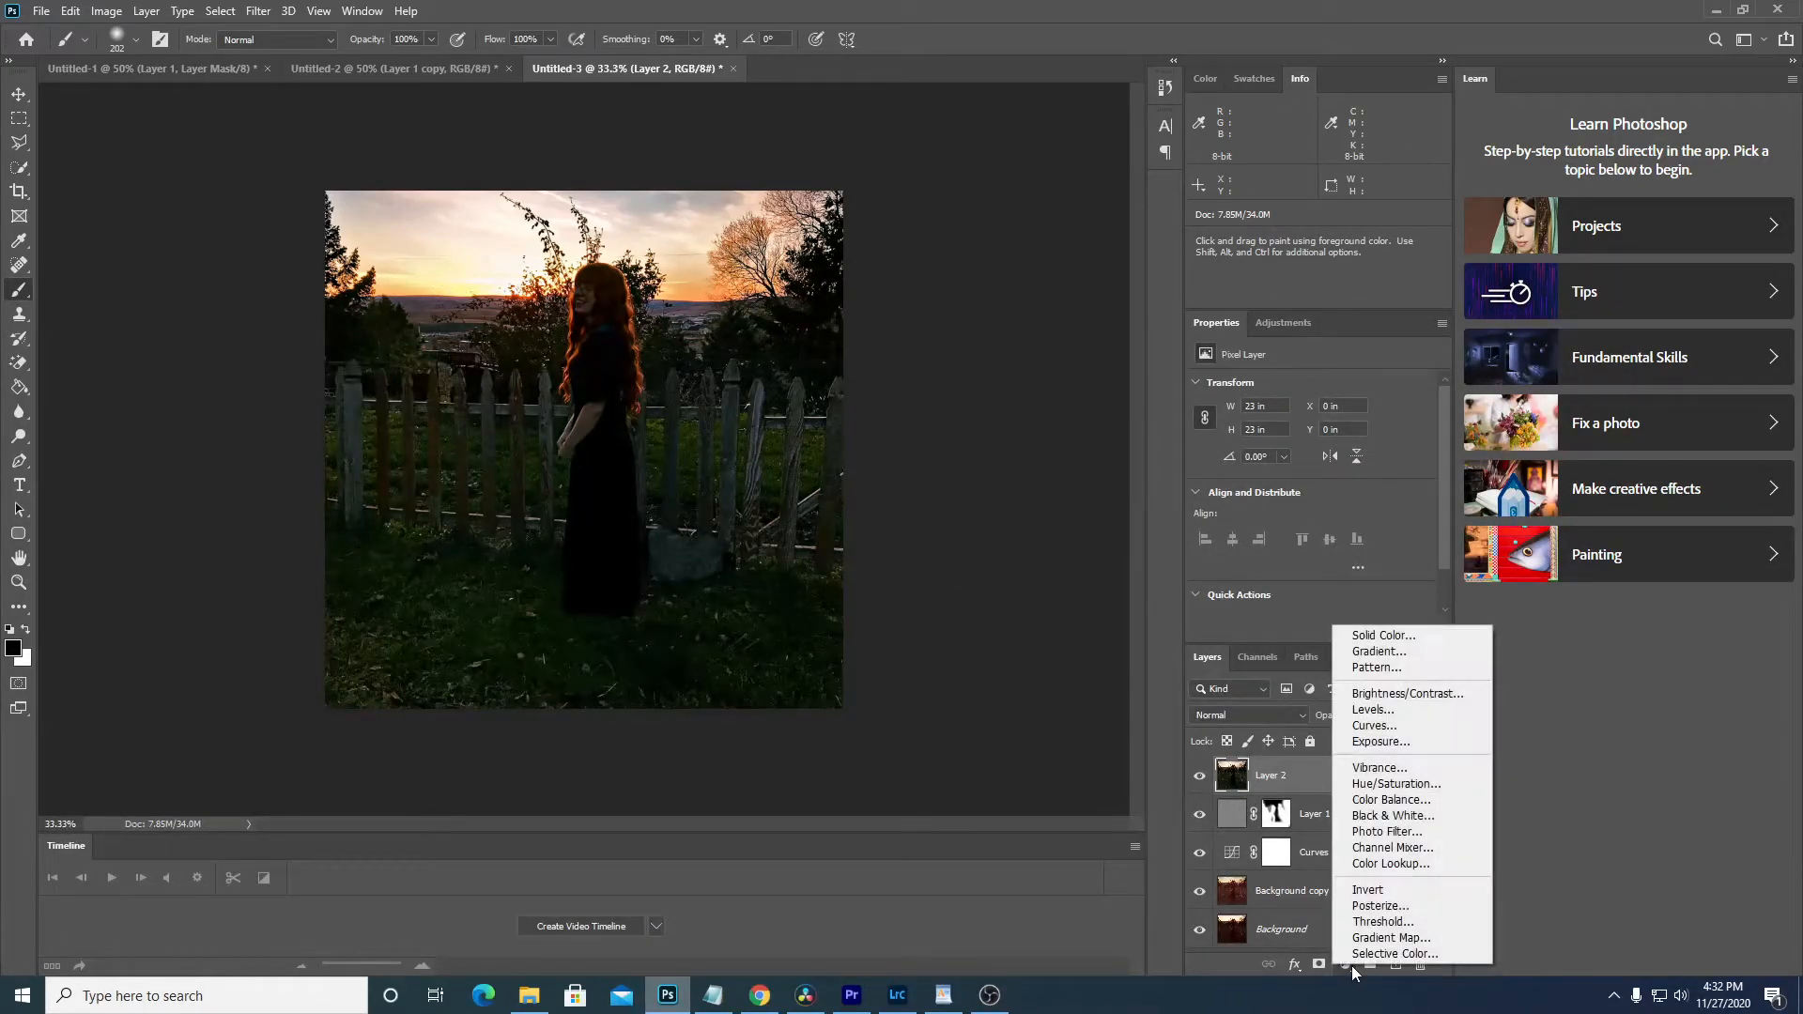
{"action": "left_click", "coordinate": [1378, 651]}
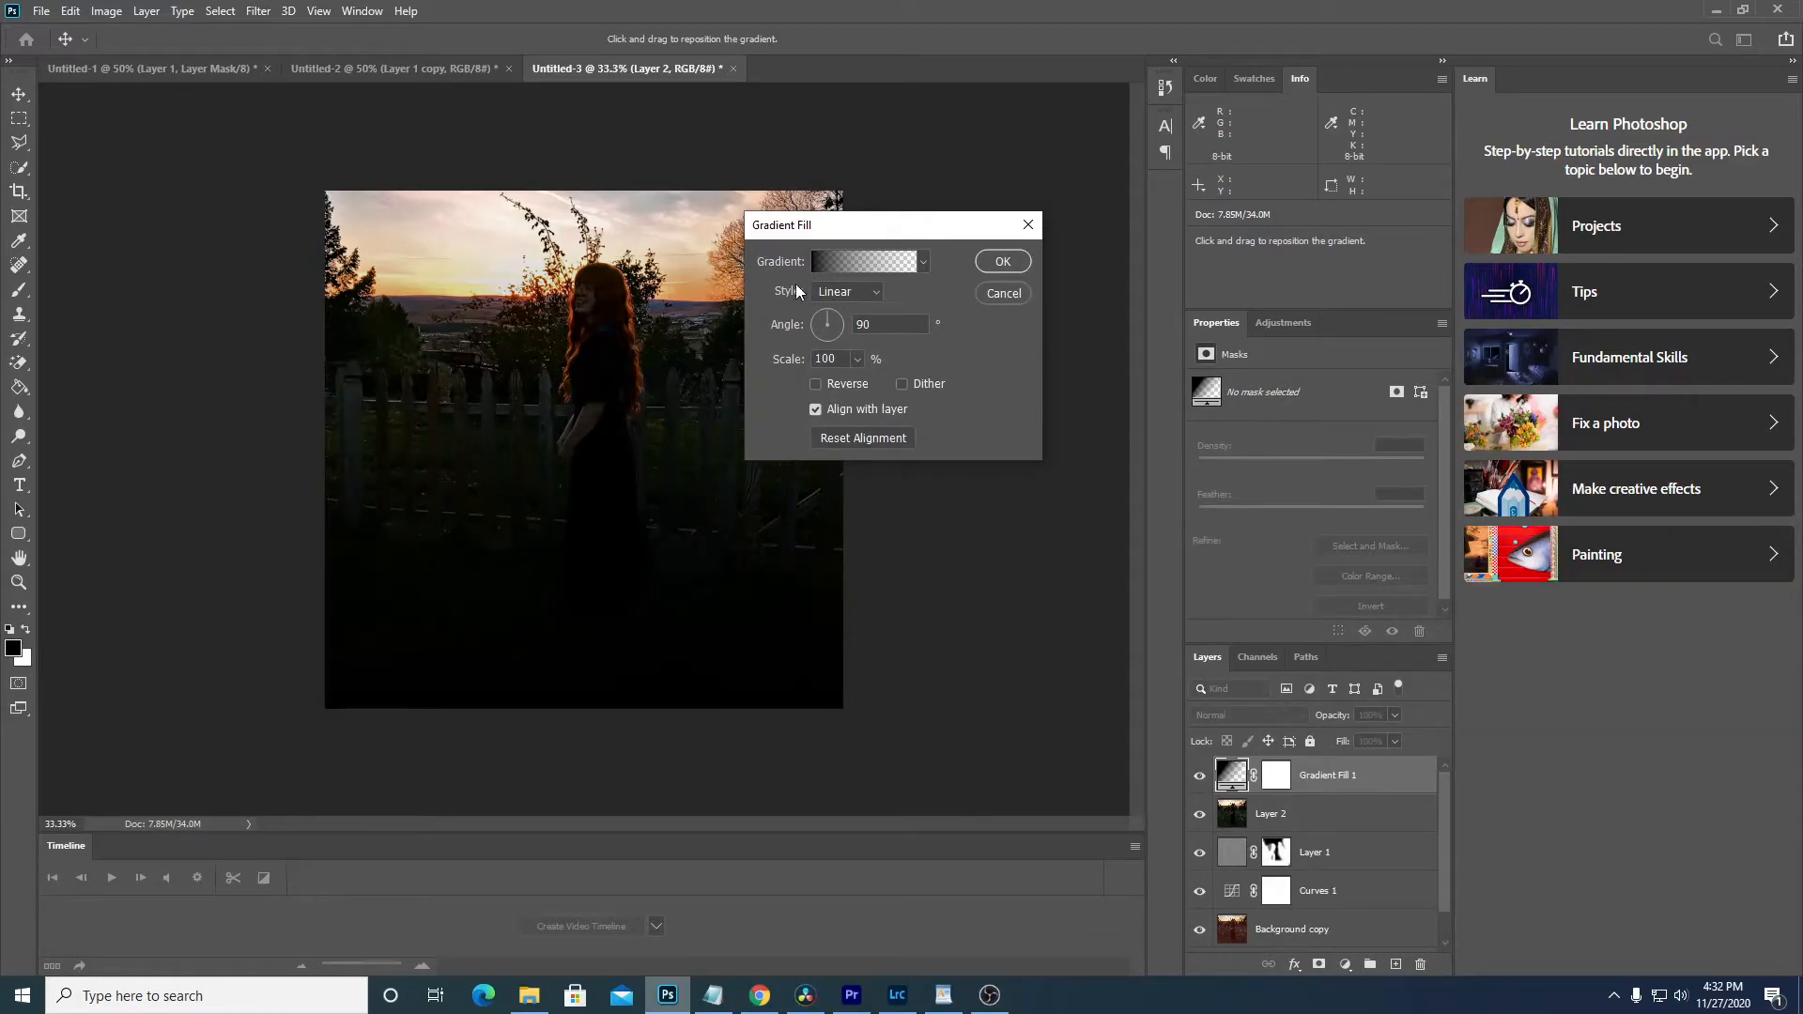
{"action": "left_click", "coordinate": [836, 293]}
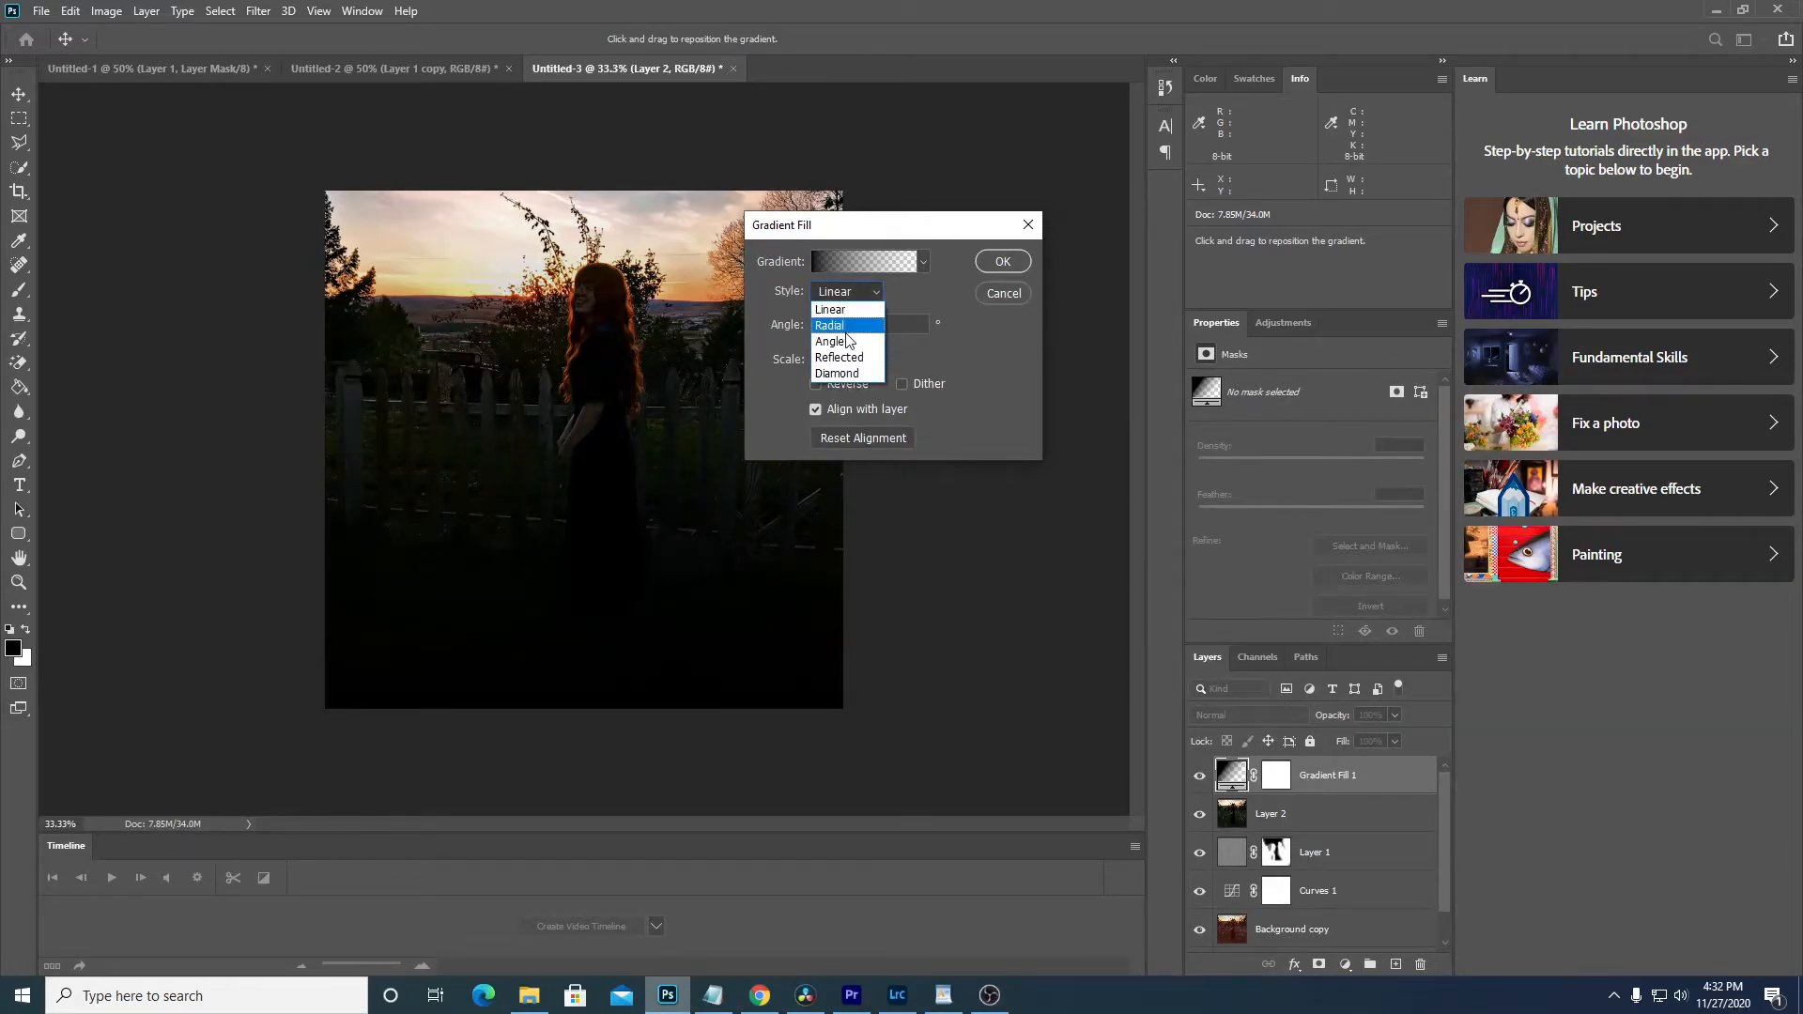
{"action": "left_click", "coordinate": [847, 333]}
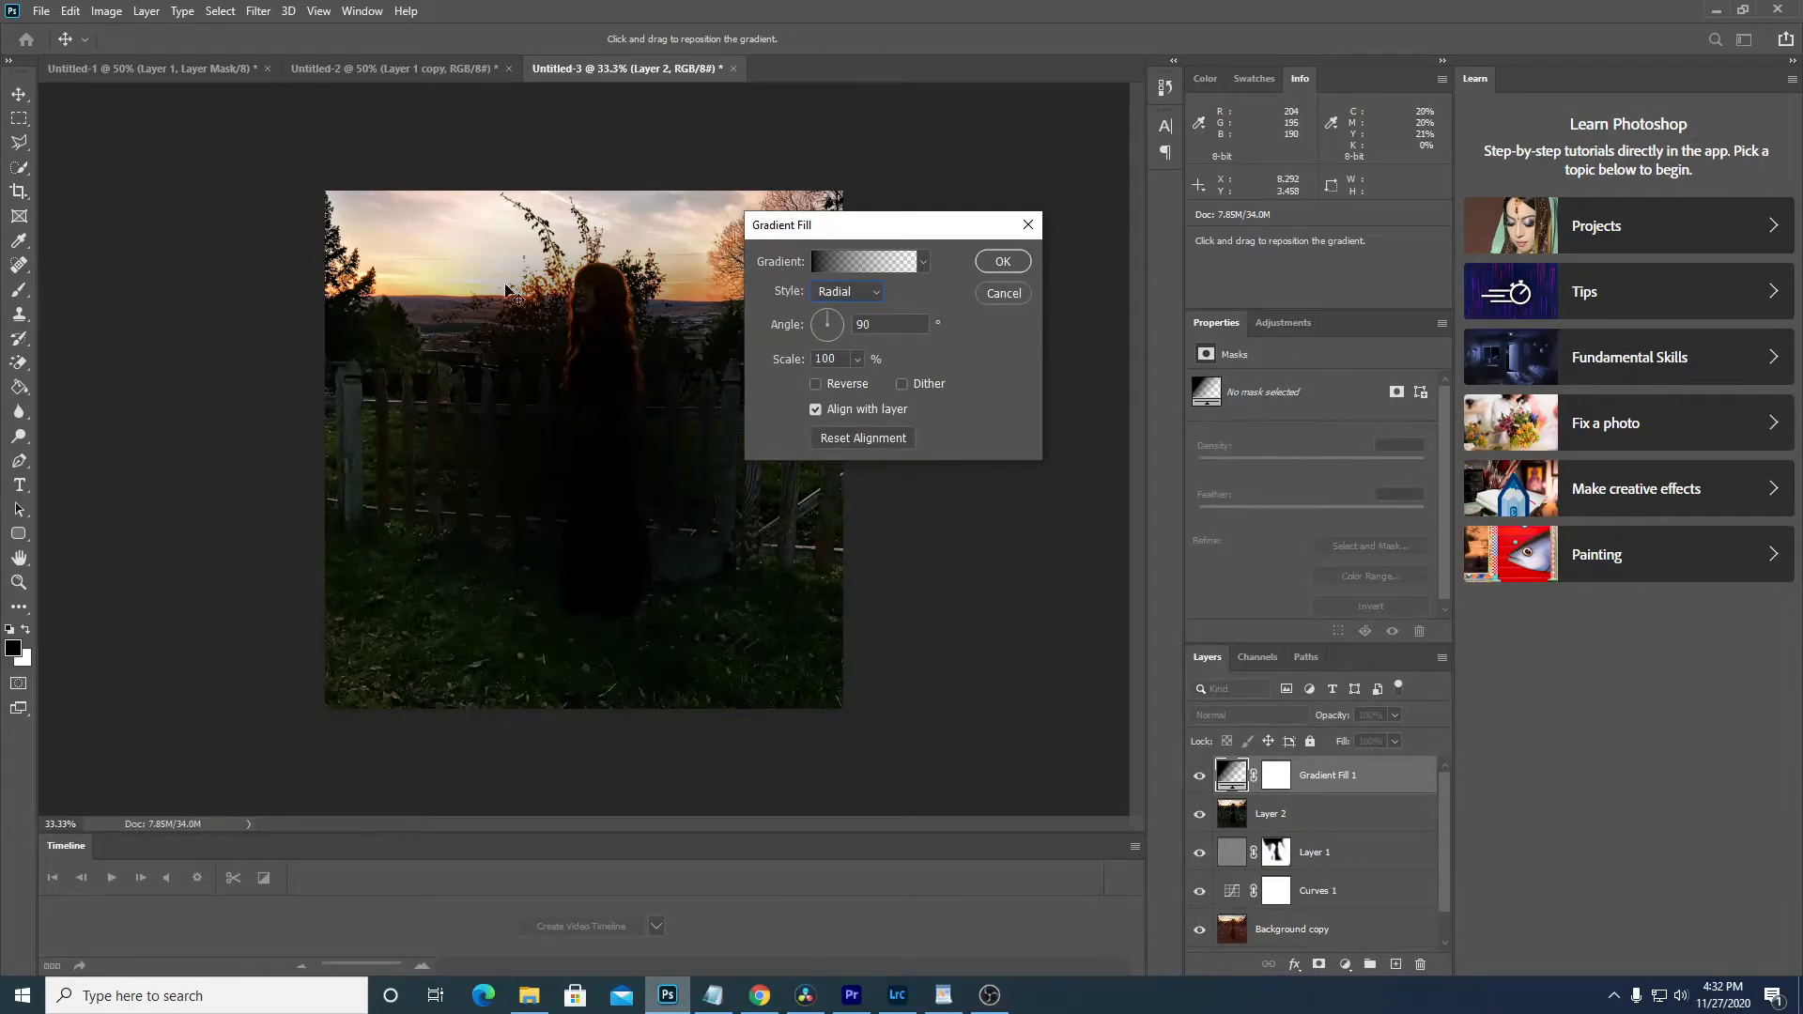
- Load the Black, White gradient preset and change its starting color stop to warm yellow f9d968
{"action": "left_click", "coordinate": [872, 264]}
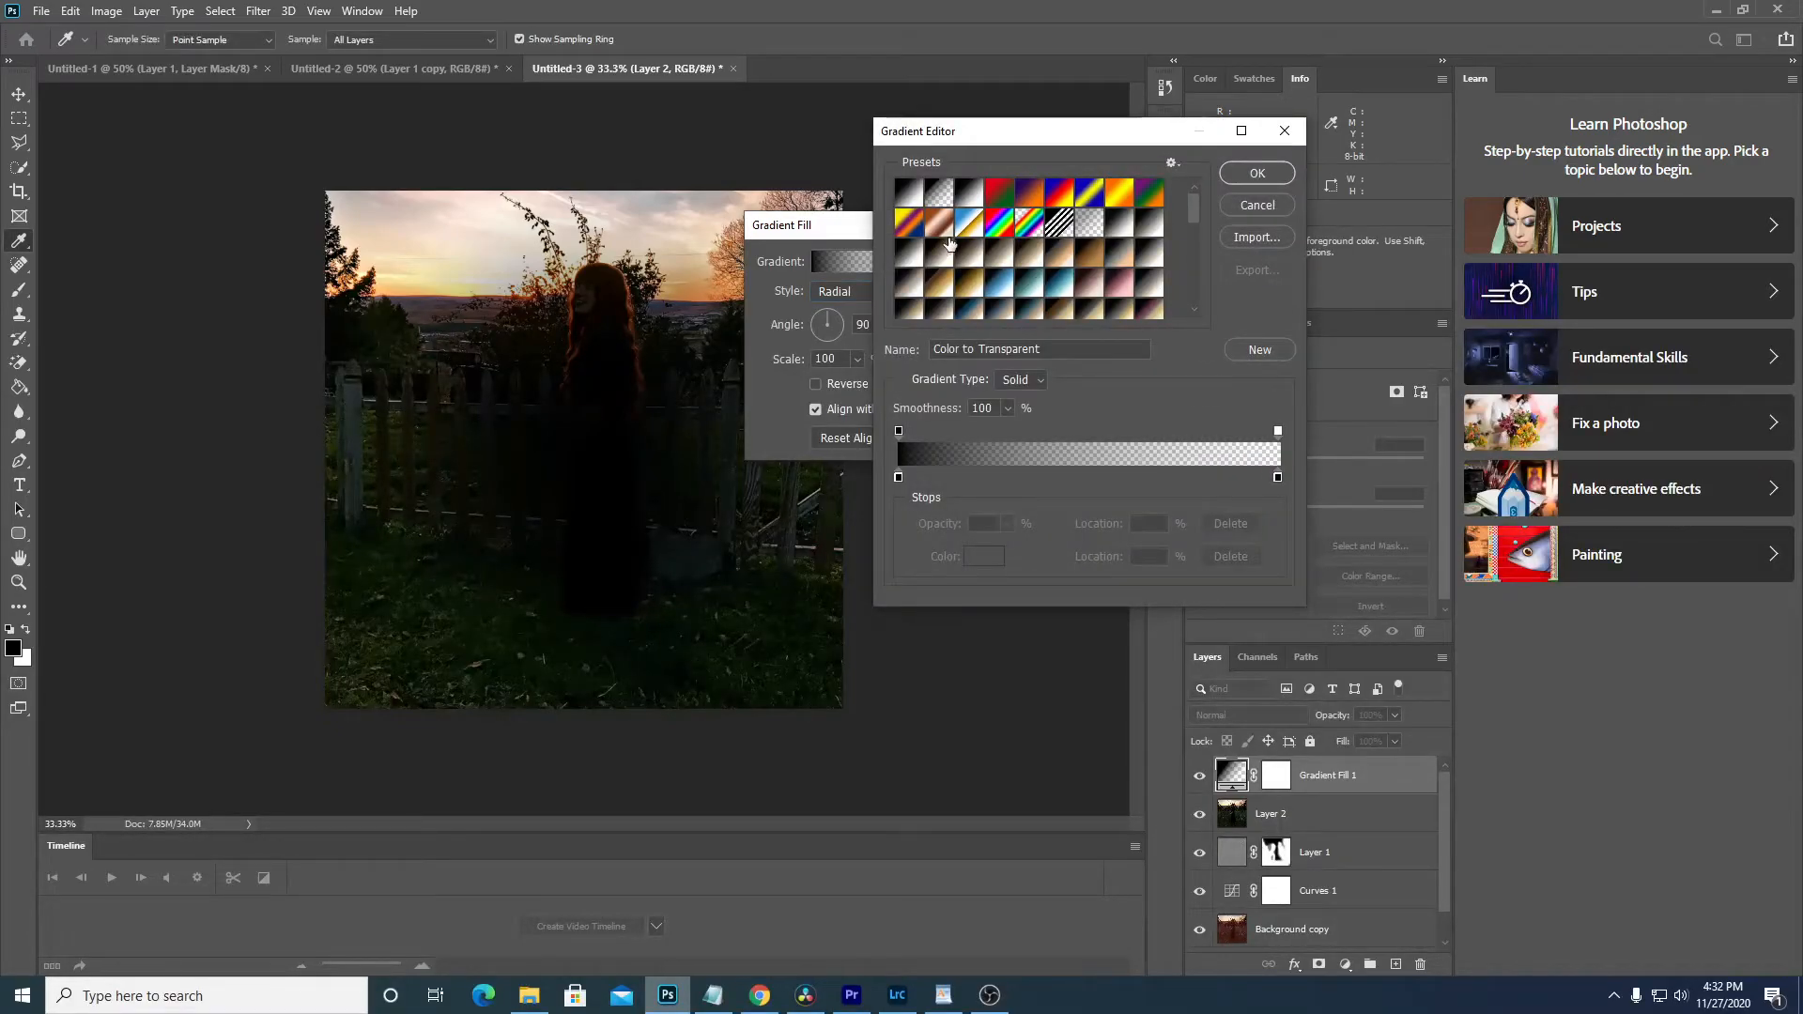
{"action": "left_click", "coordinate": [971, 193]}
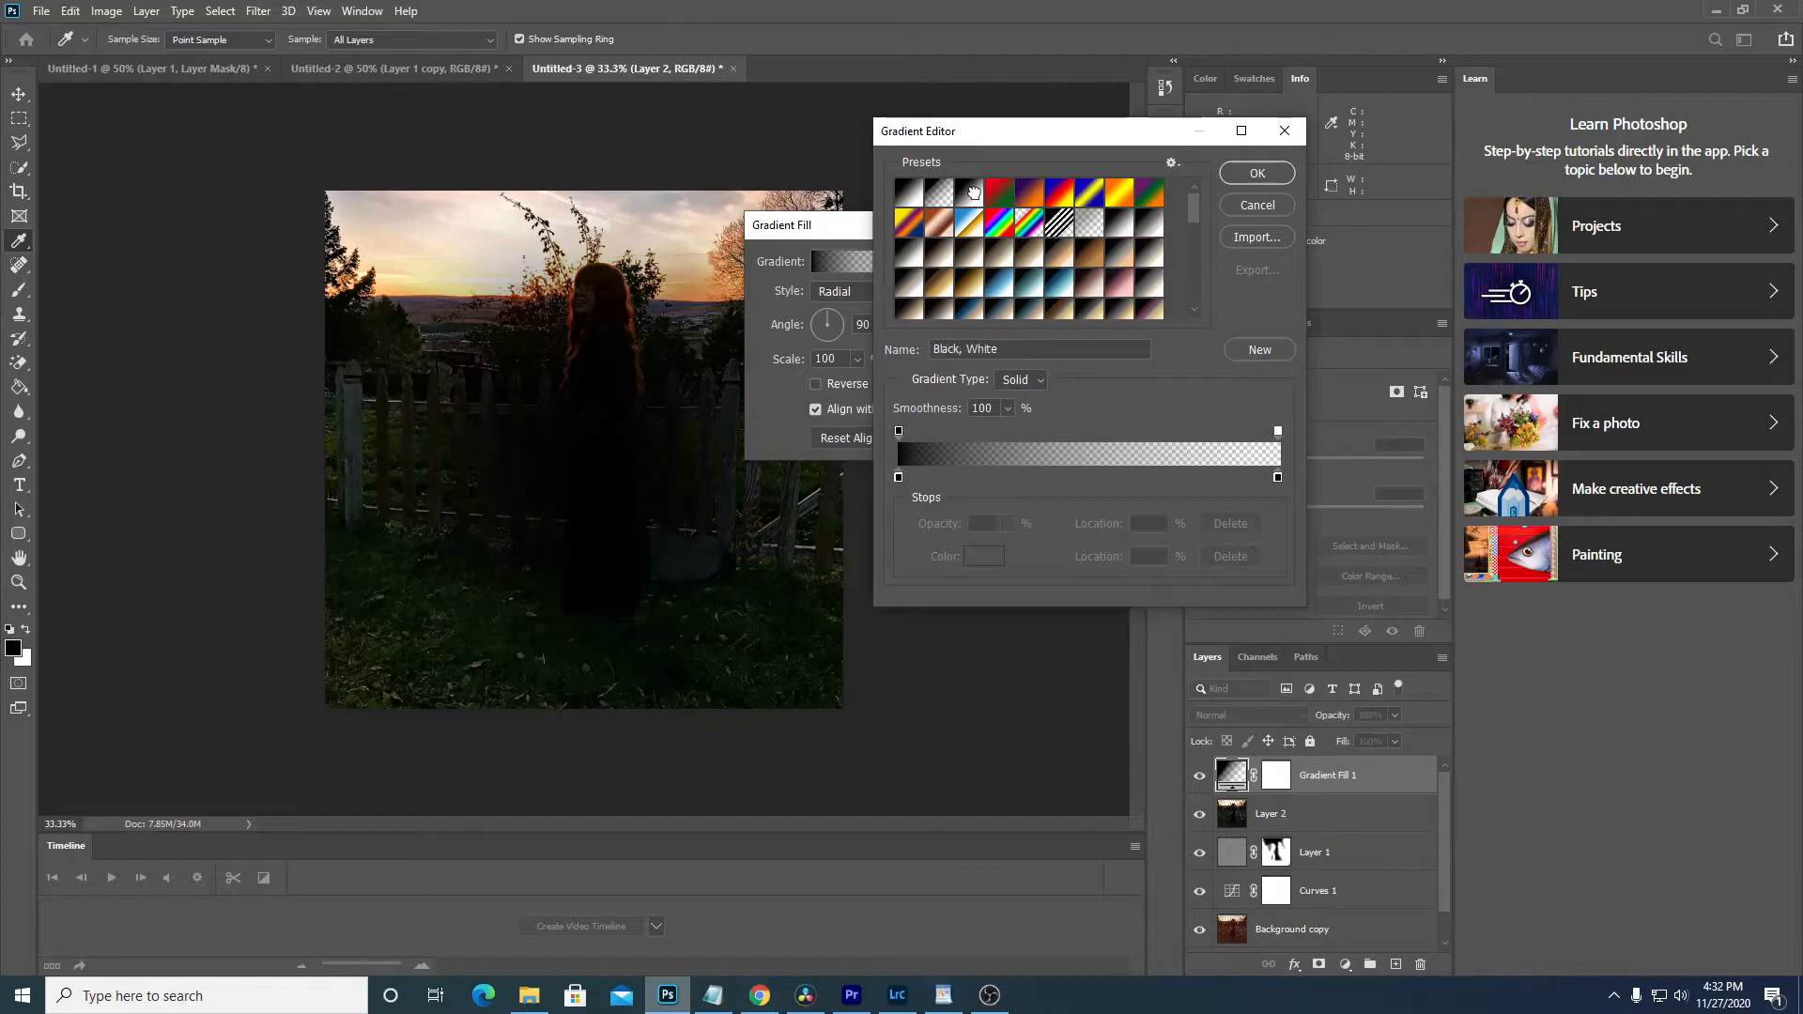
{"action": "left_click", "coordinate": [899, 477]}
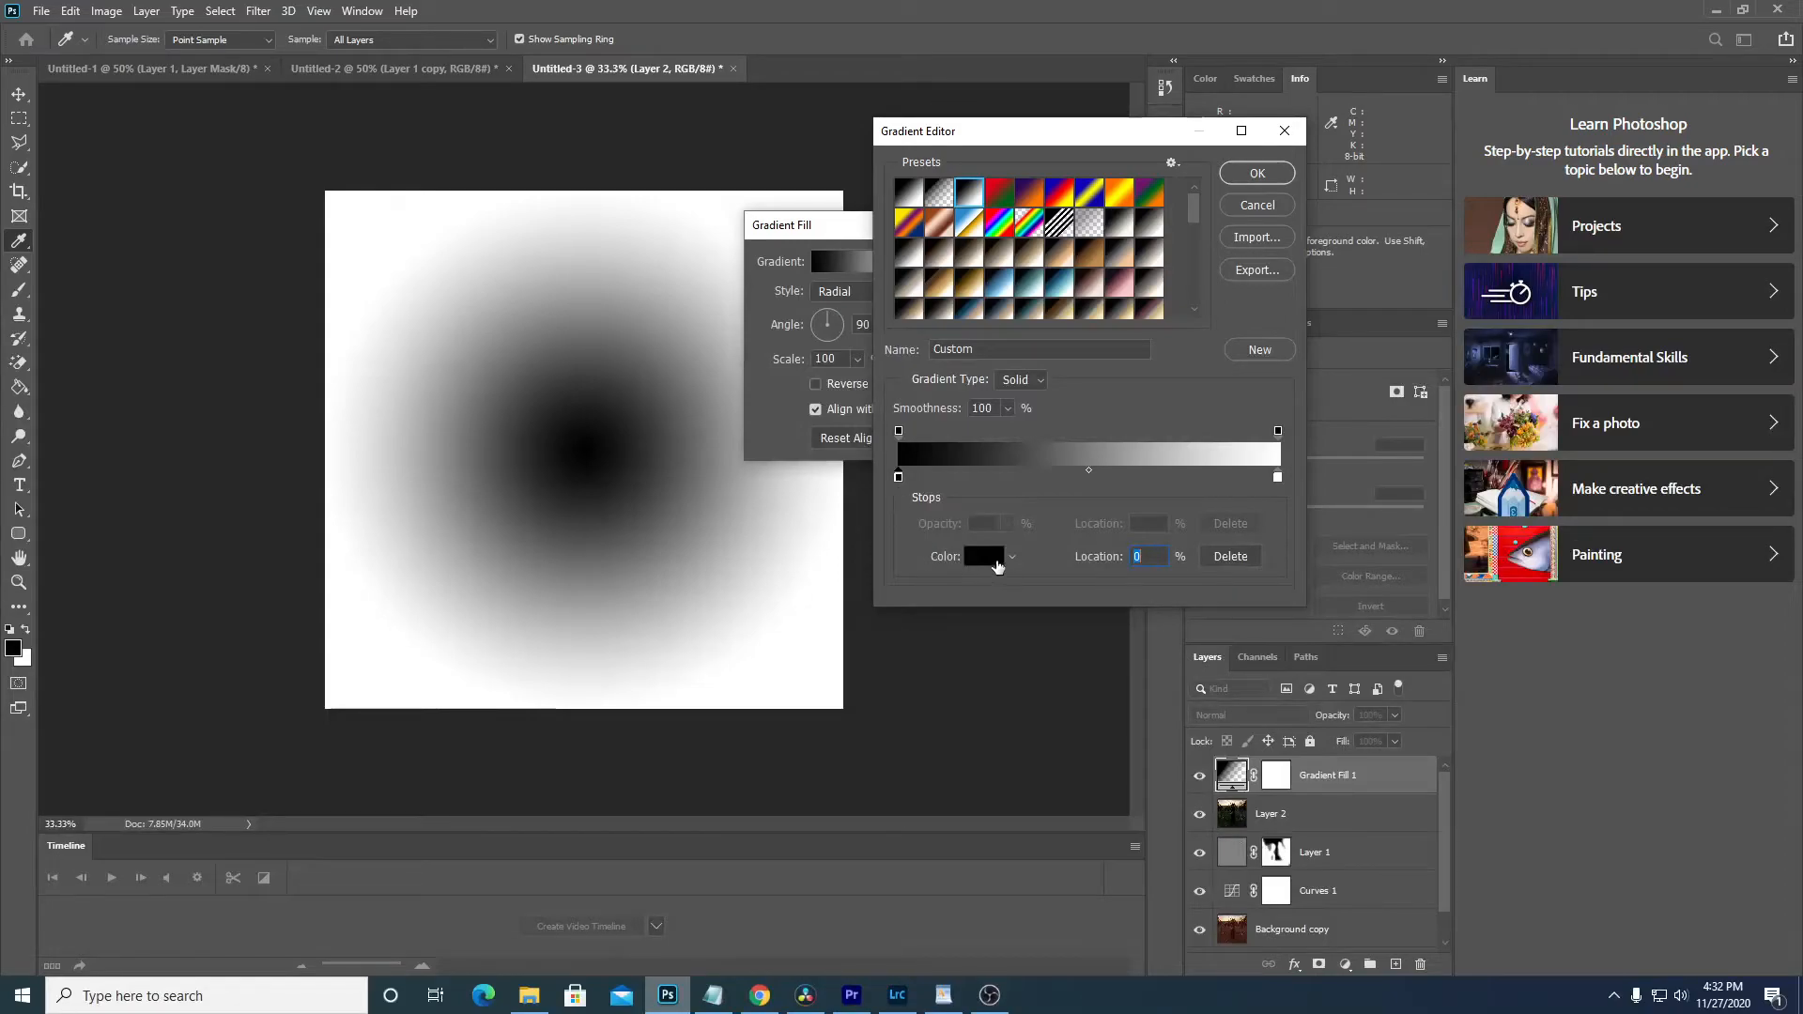
{"action": "left_click", "coordinate": [995, 560]}
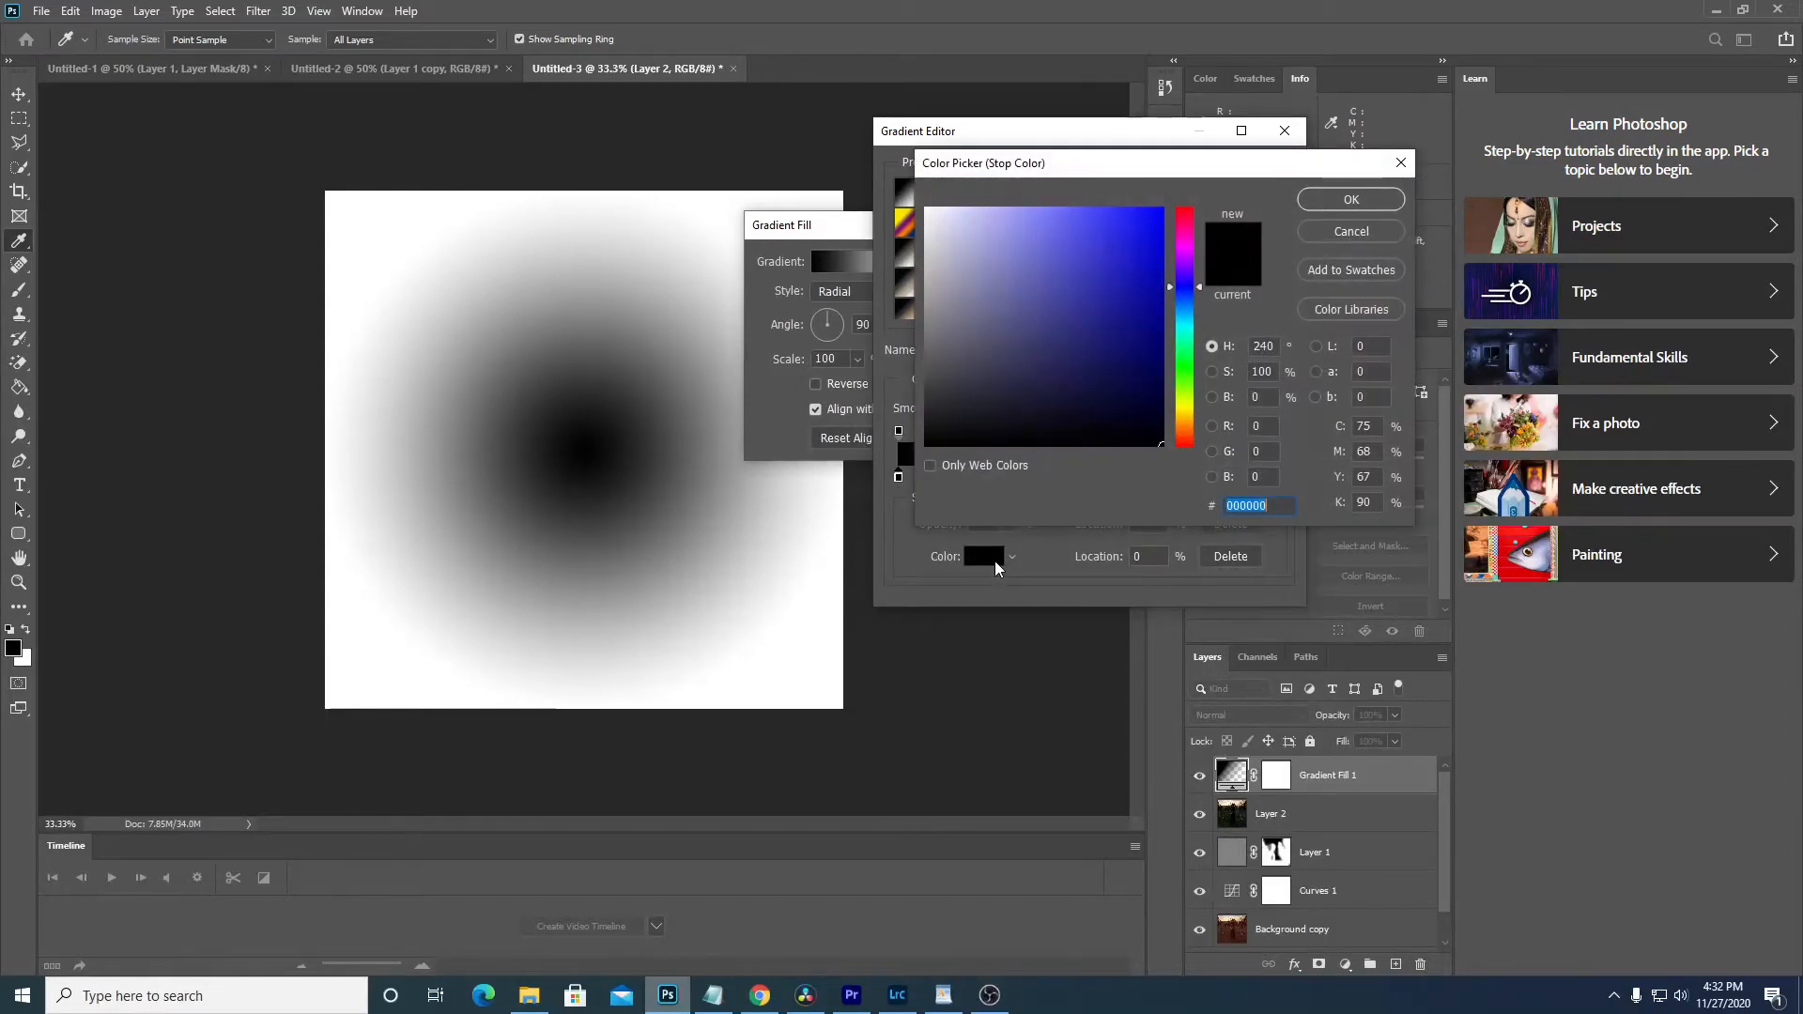
{"action": "left_click_drag", "start_coordinate": [1202, 299], "coordinate": [1195, 416]}
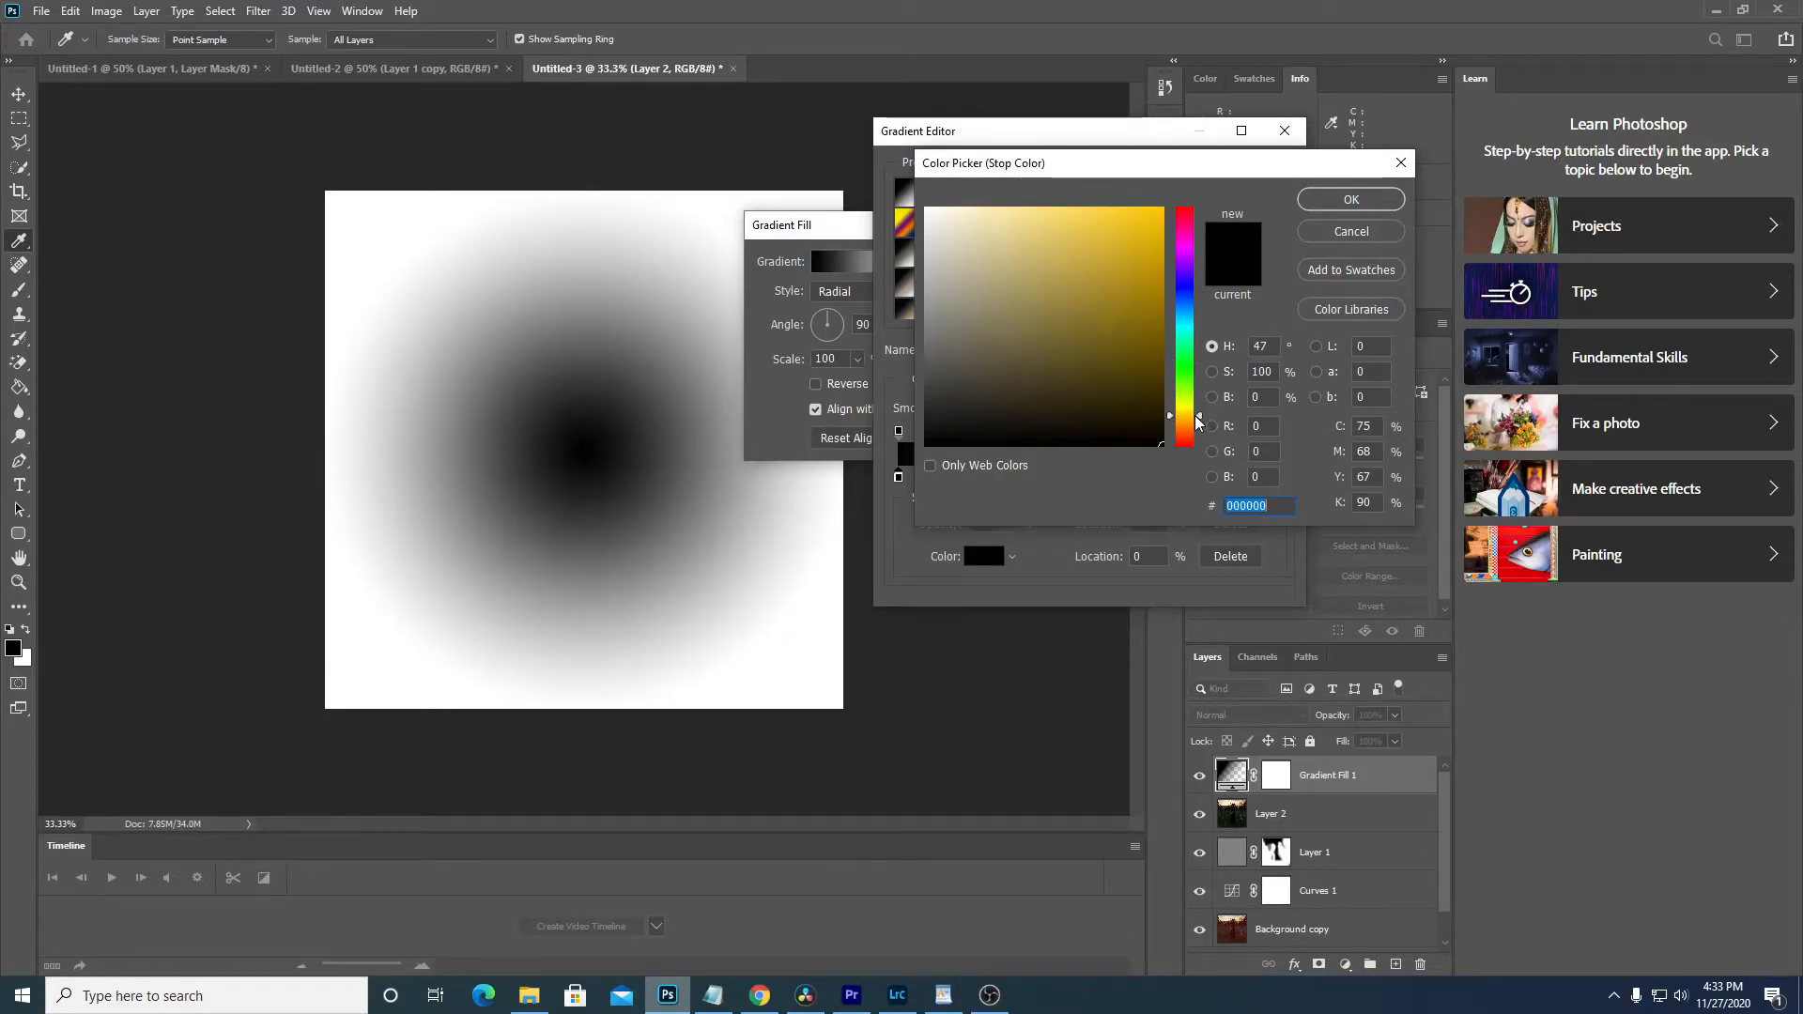
{"action": "left_click", "coordinate": [1067, 214]}
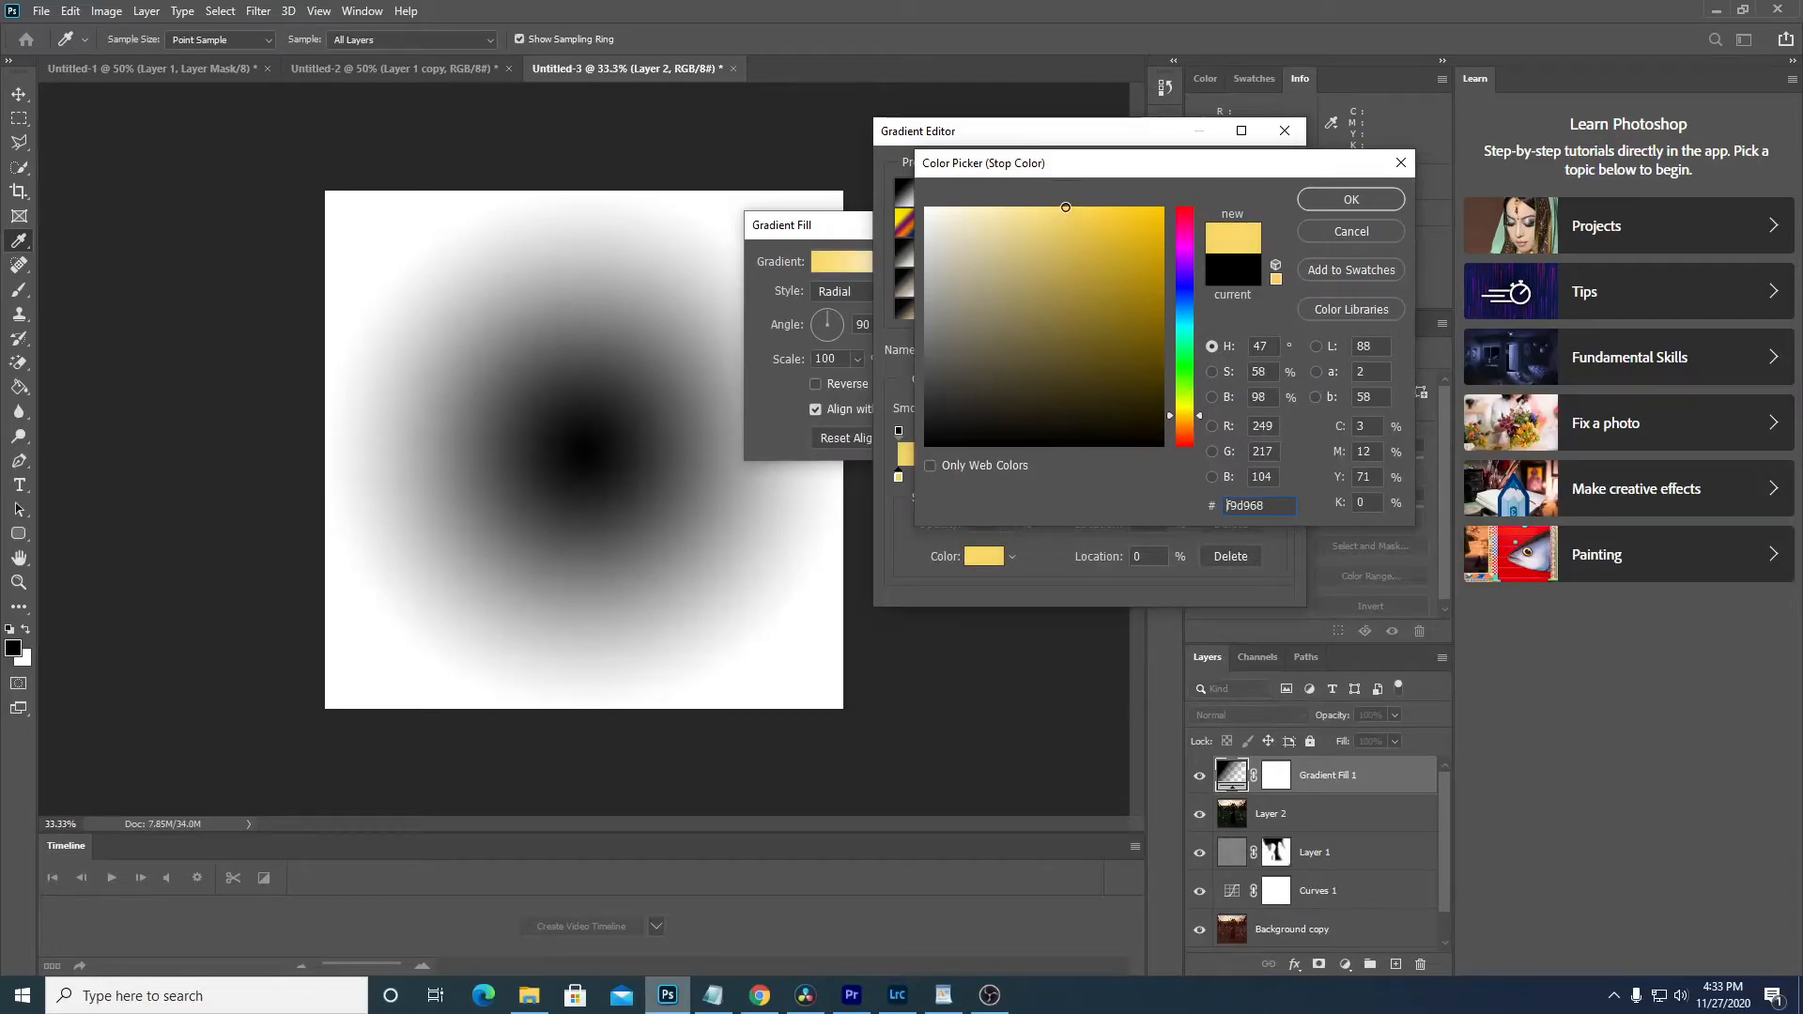
{"action": "left_click", "coordinate": [1331, 197]}
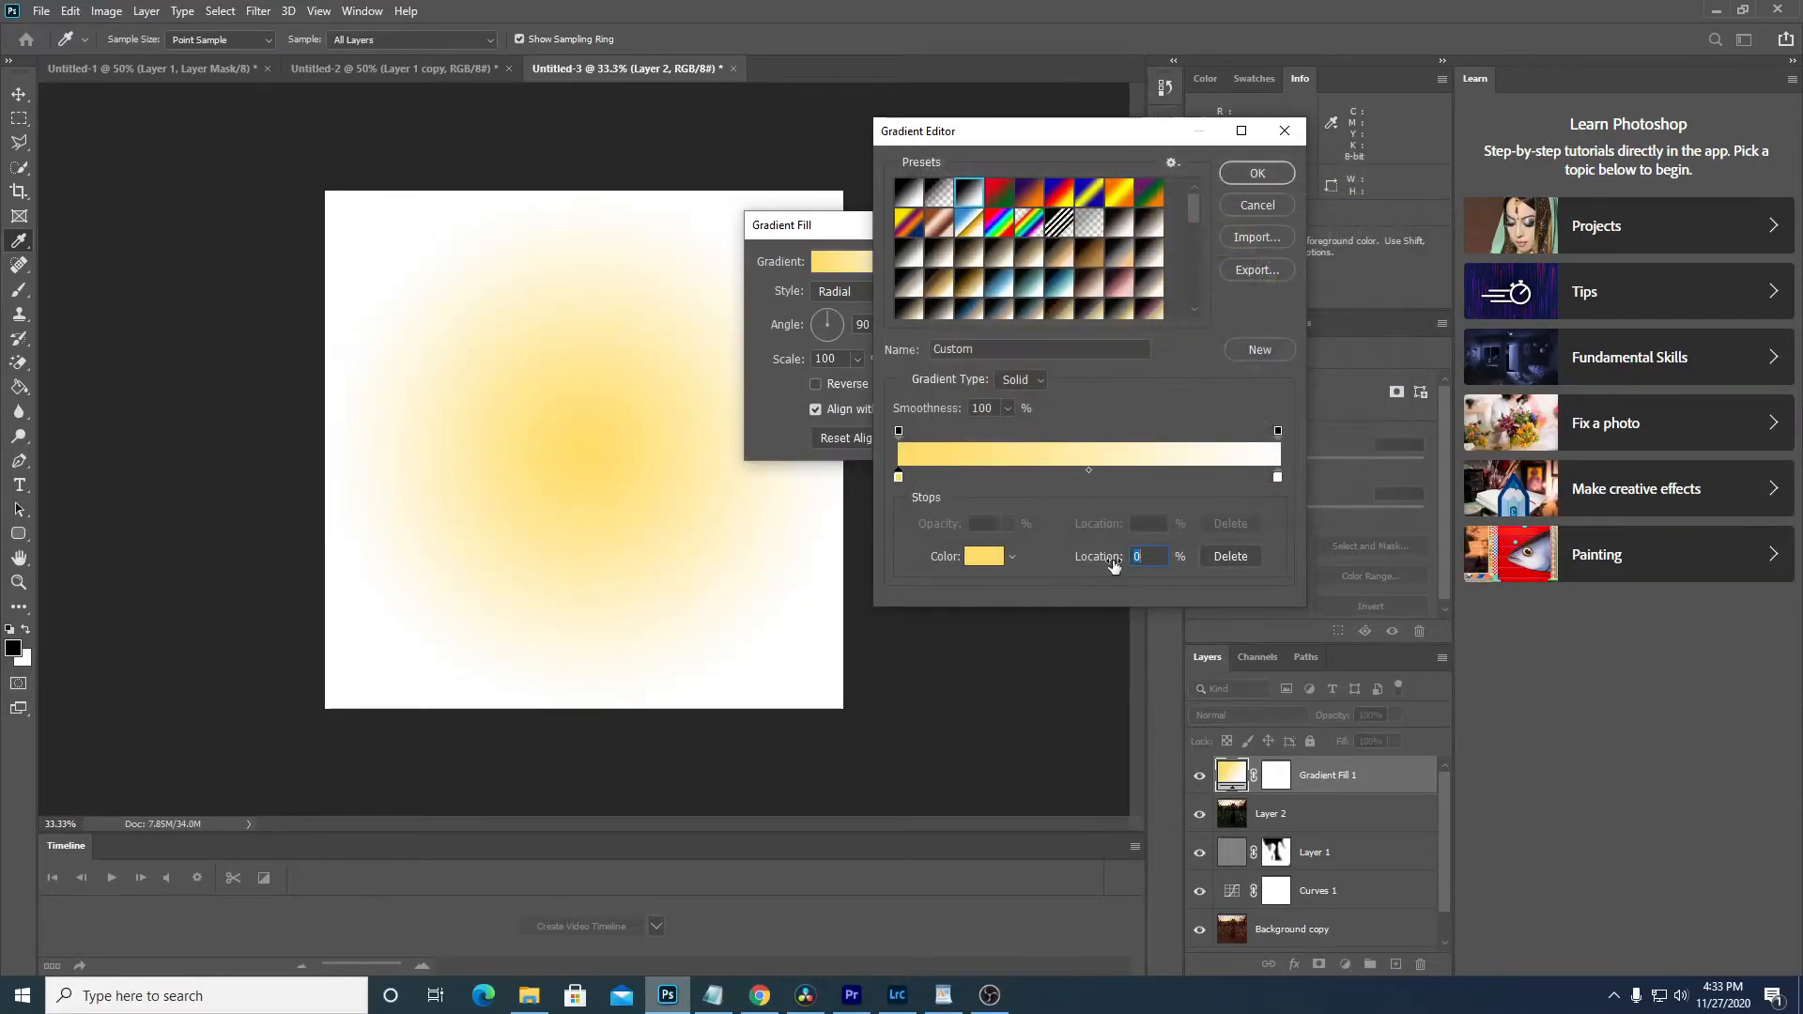
- Change the gradient's ending color stop to dark blue 2b3451 and accept the edited gradient
{"action": "left_click", "coordinate": [1278, 477]}
{"action": "left_click", "coordinate": [985, 556]}
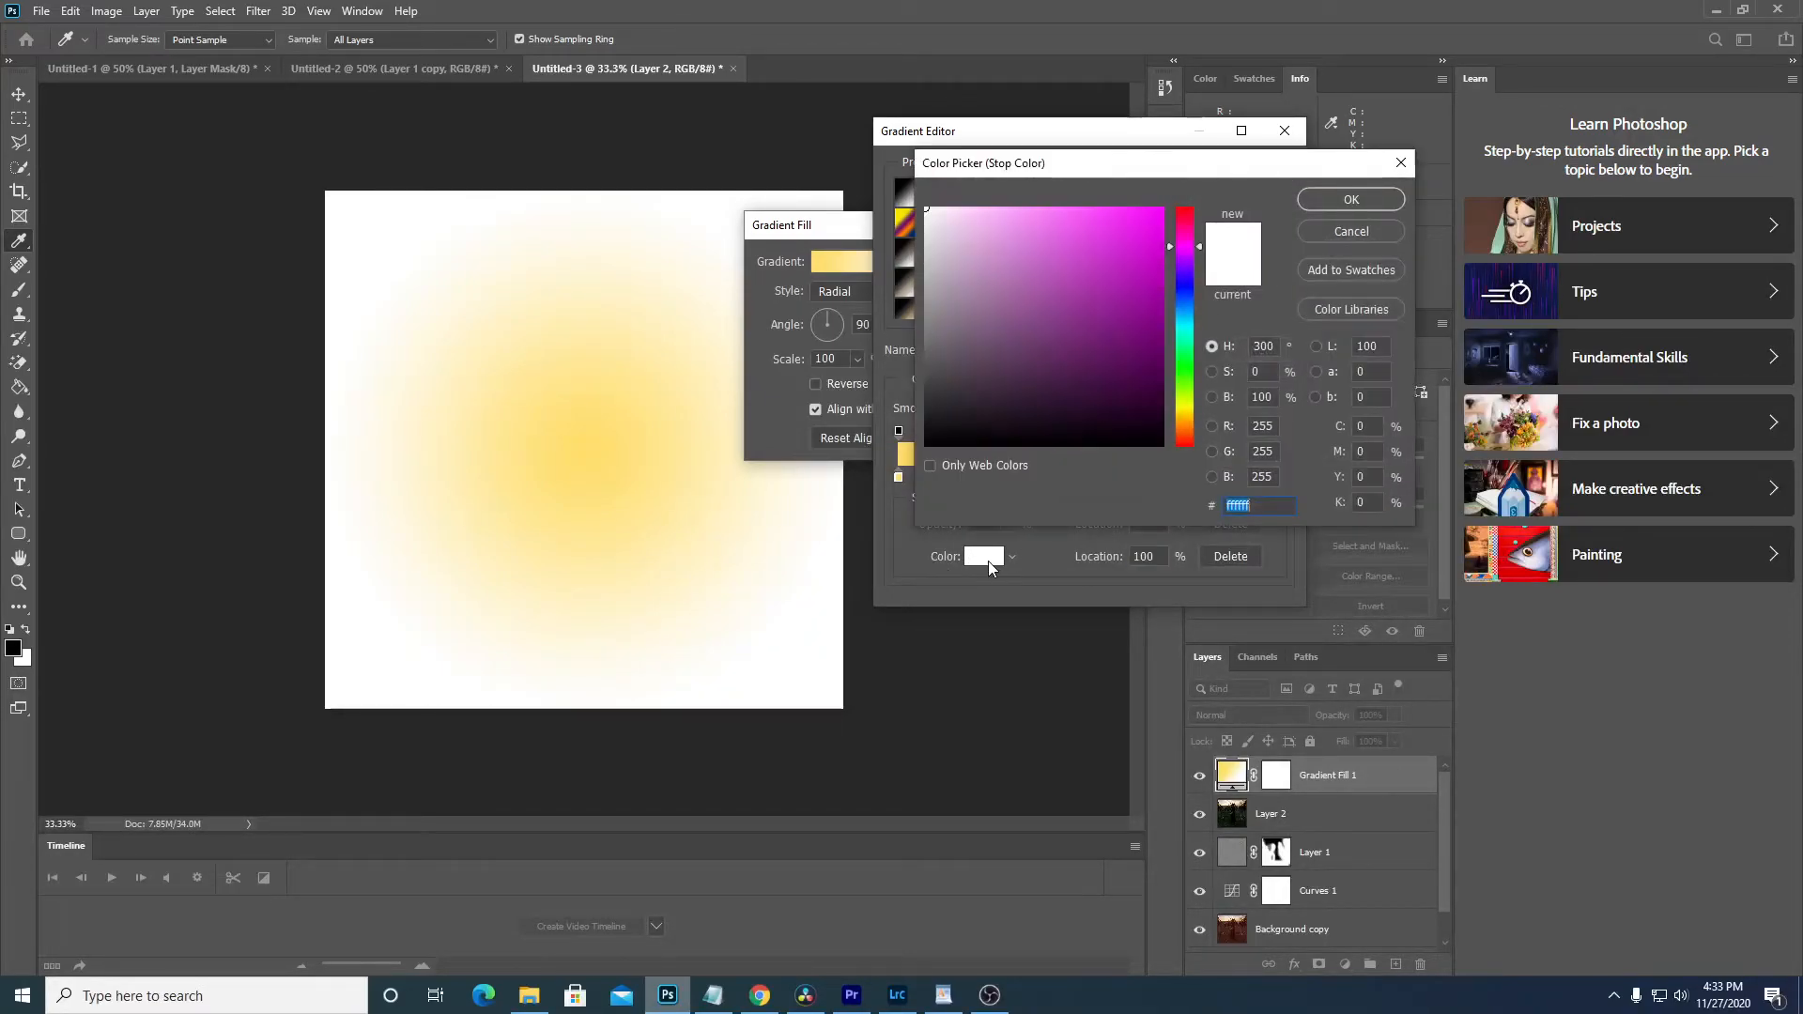
{"action": "left_click_drag", "start_coordinate": [1199, 246], "coordinate": [1202, 301]}
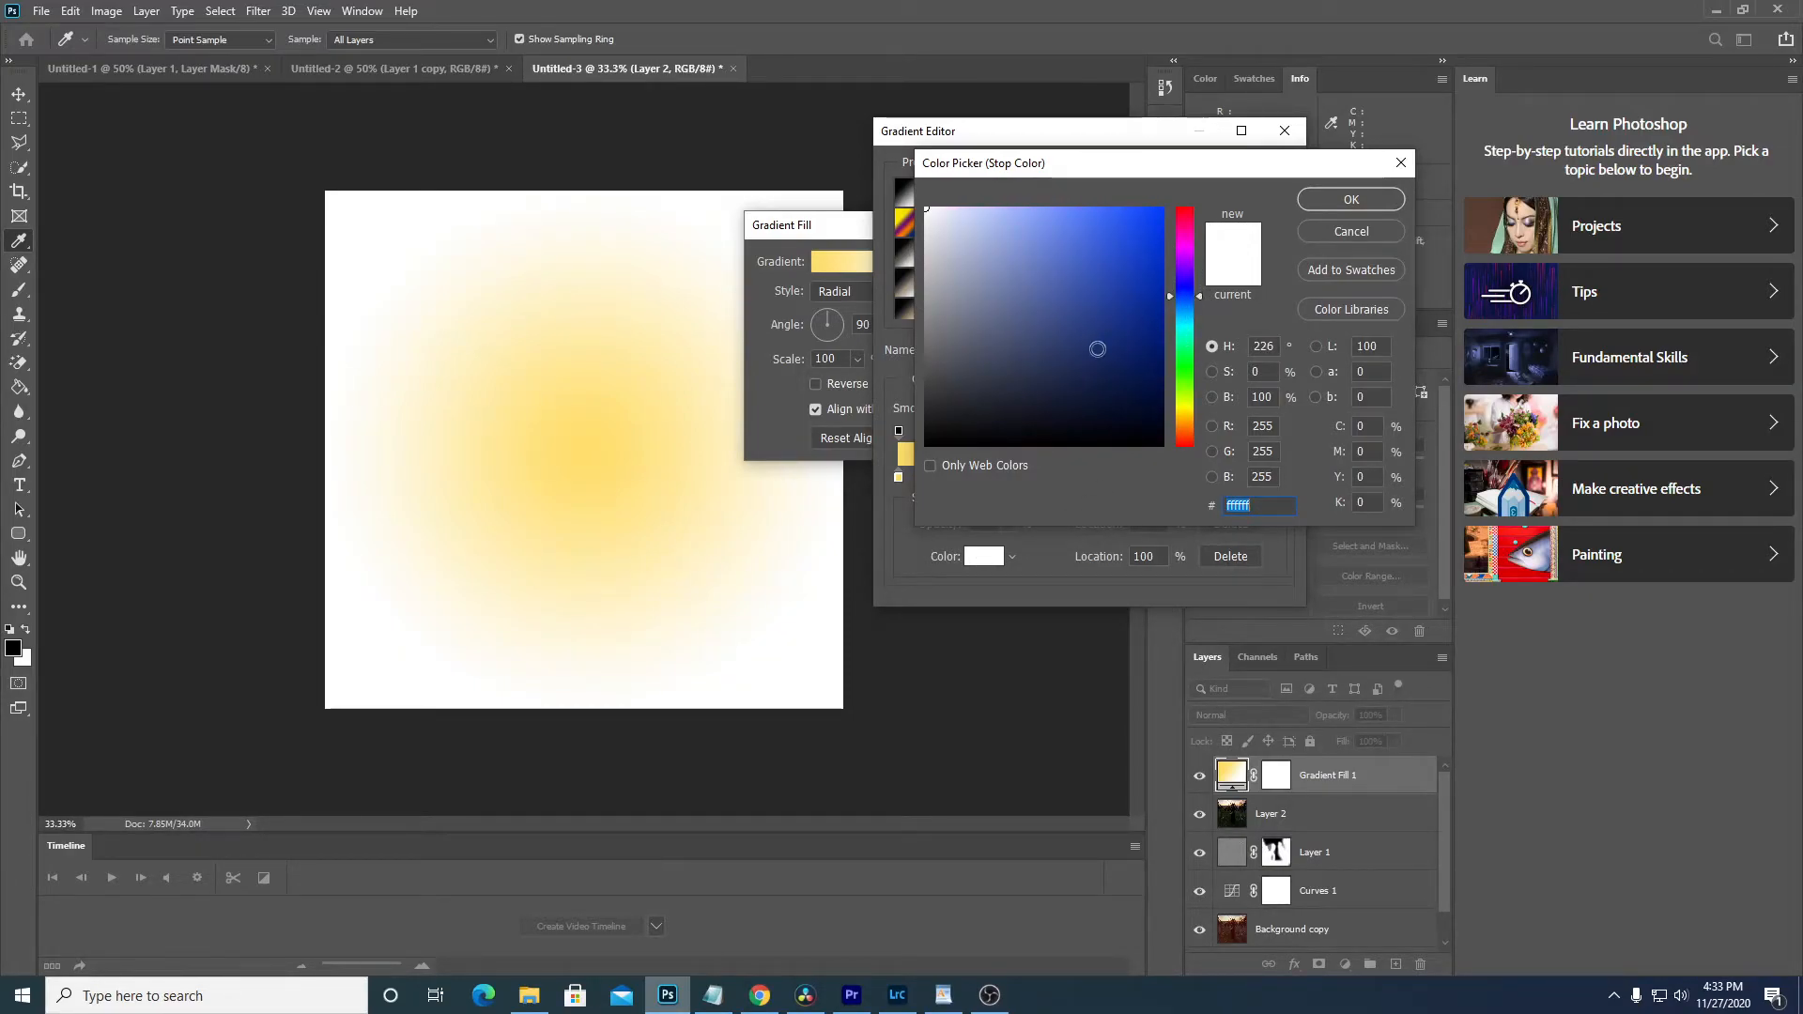
{"action": "left_click_drag", "start_coordinate": [1047, 371], "coordinate": [1035, 370]}
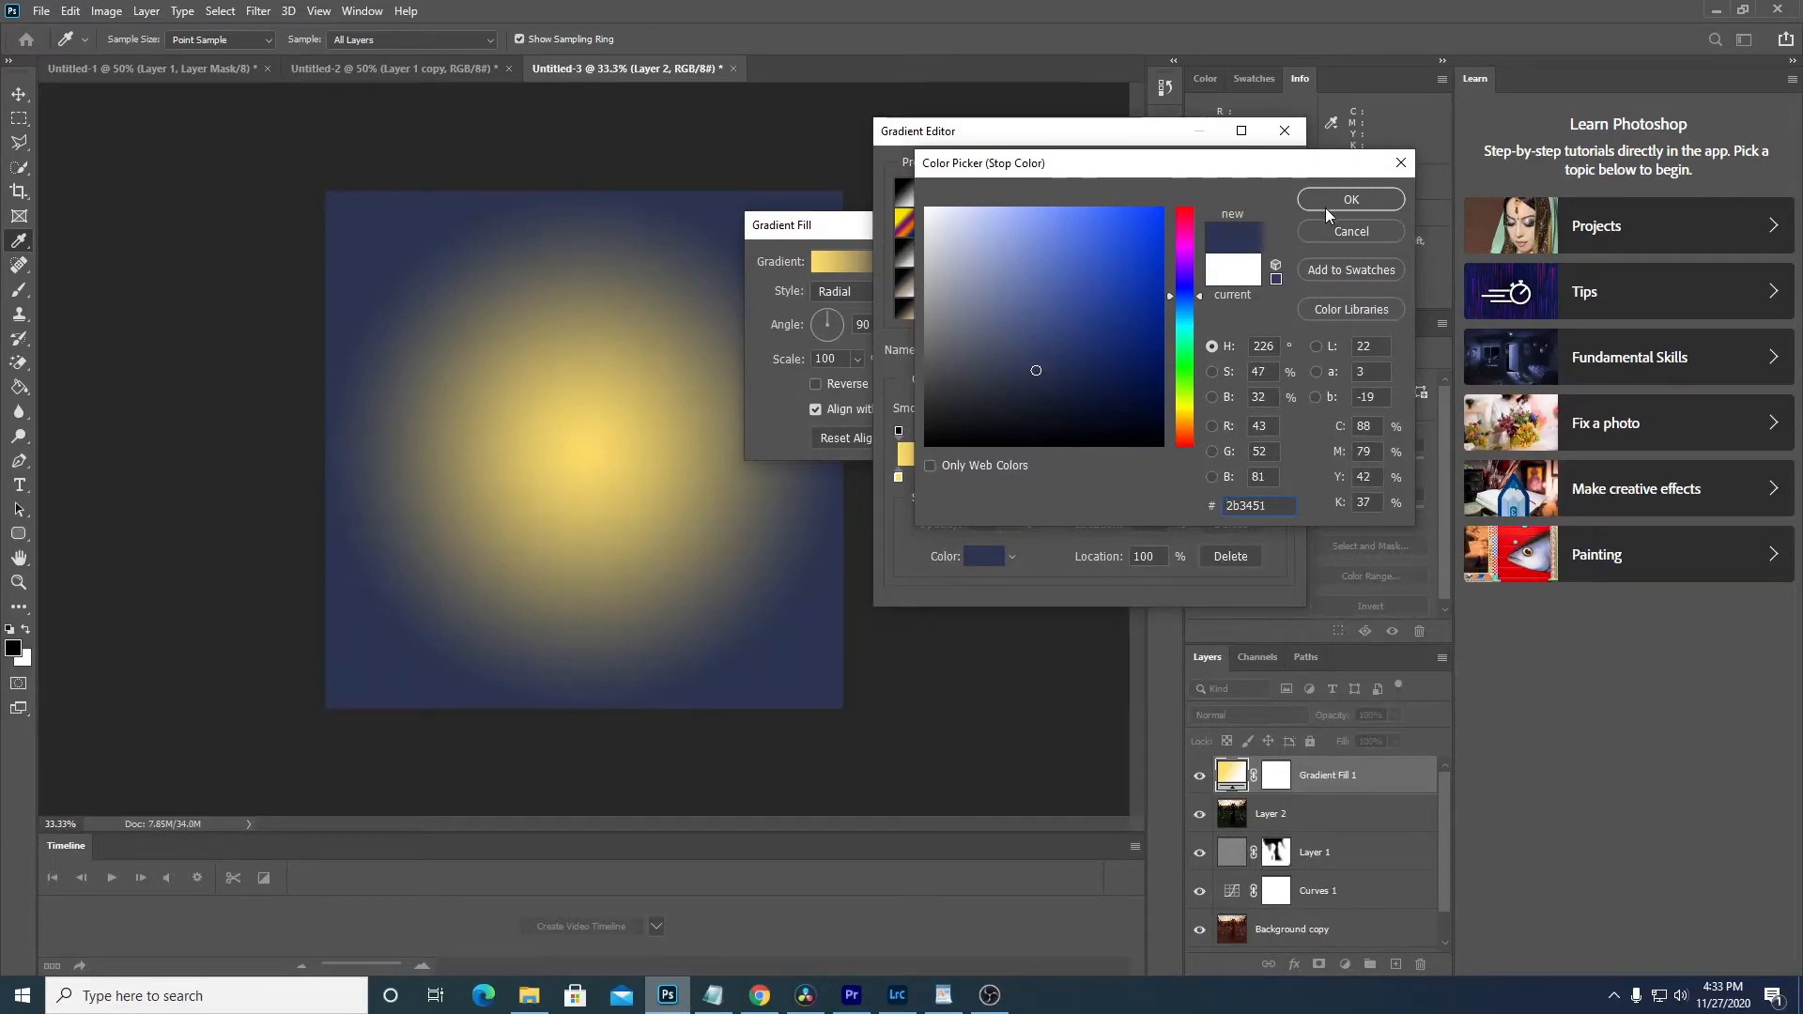
{"action": "left_click", "coordinate": [1327, 208]}
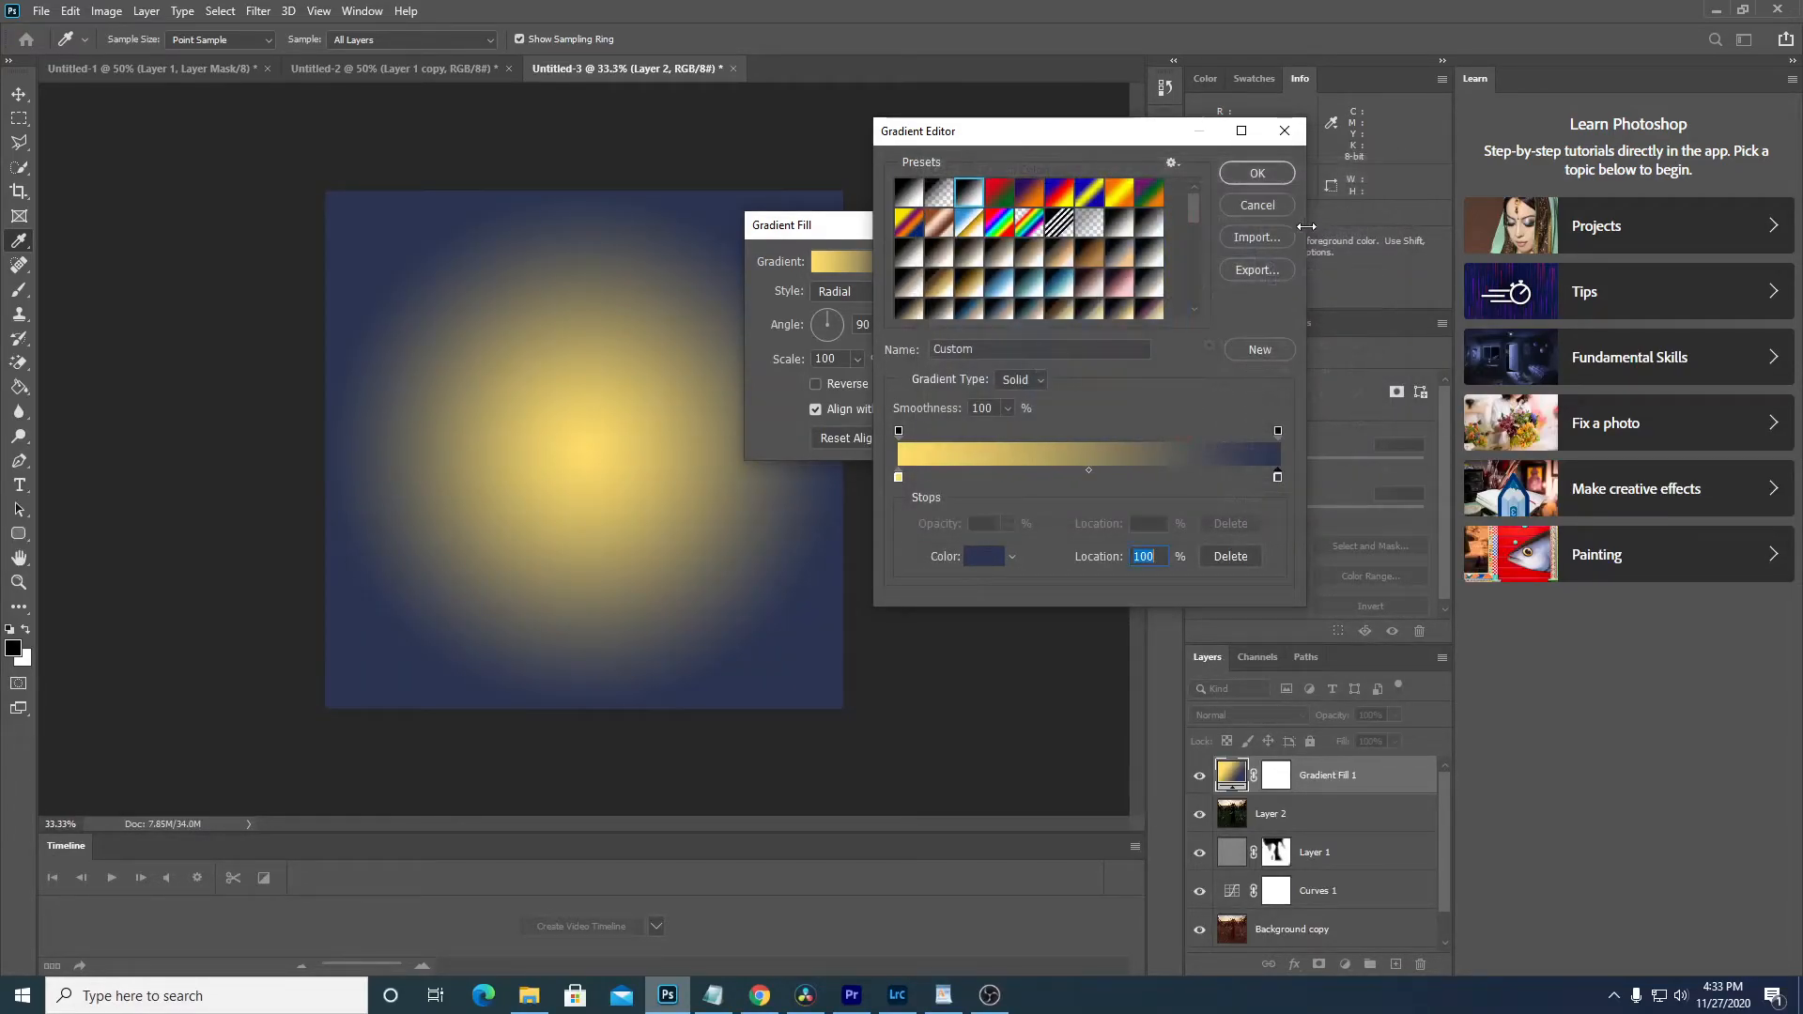
{"action": "left_click", "coordinate": [1260, 173]}
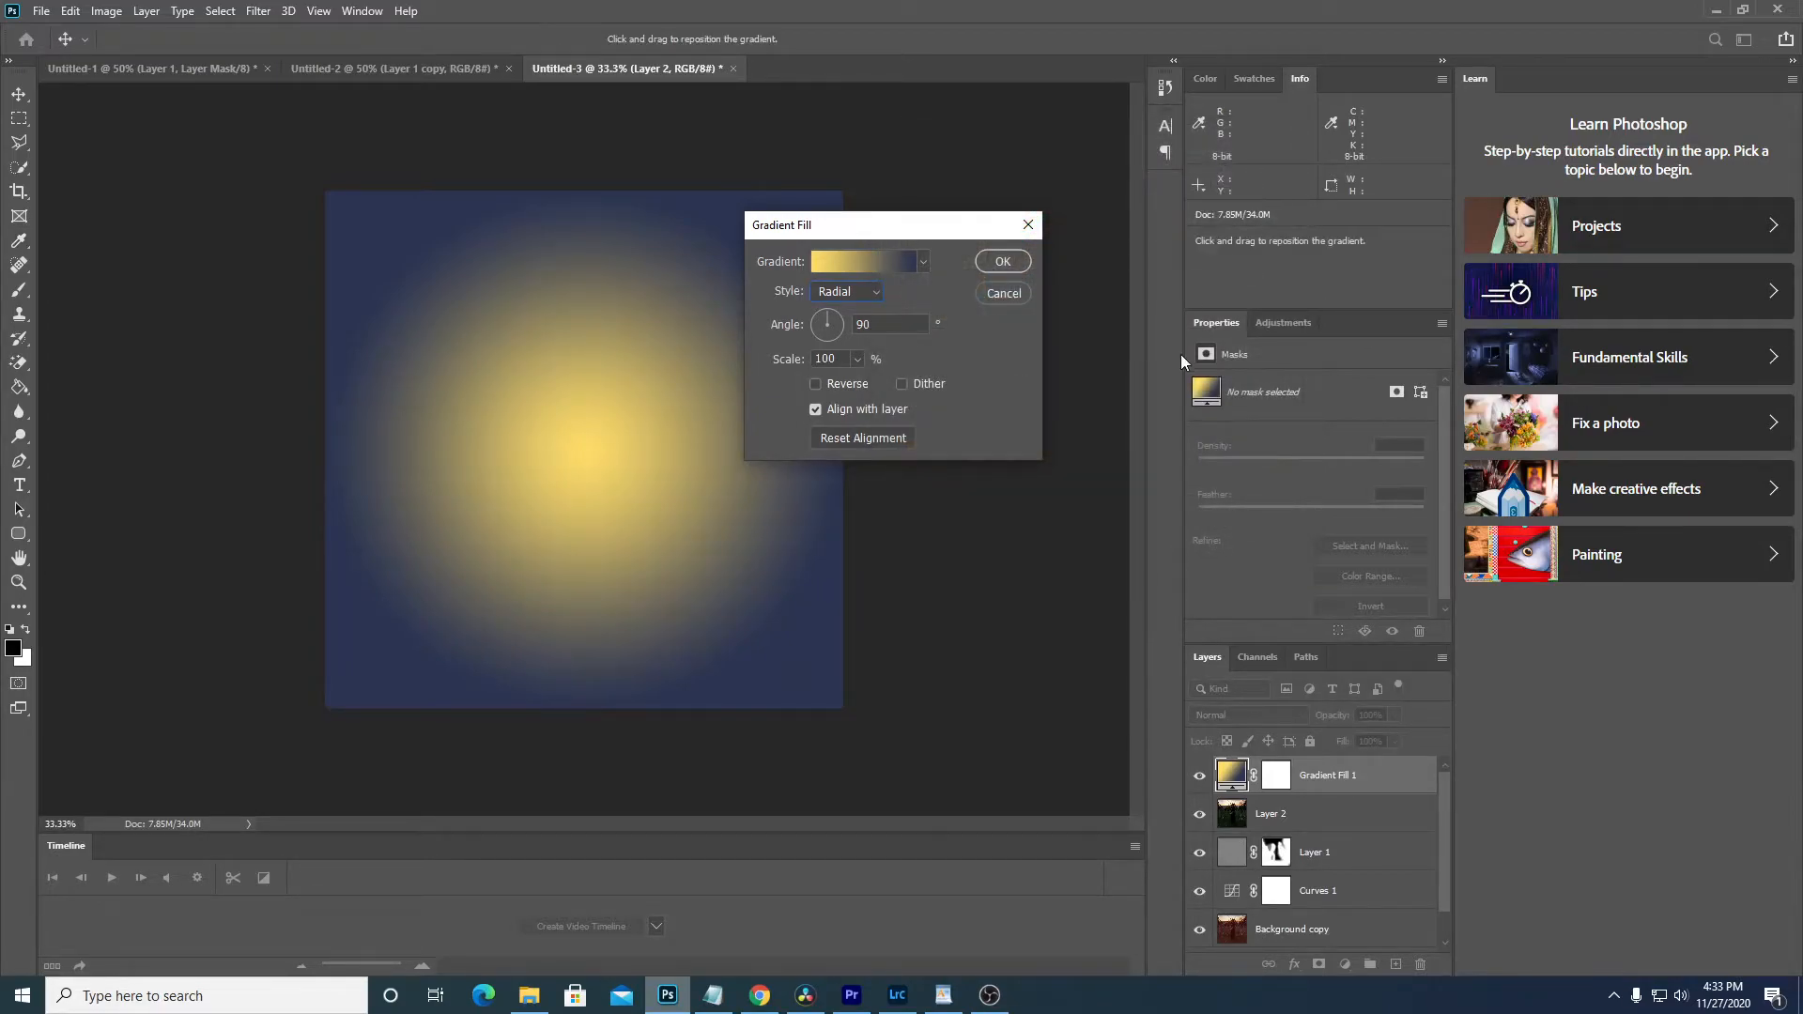
- Accept the gradient fill and set its layer's blend mode to Soft Light
{"action": "left_click", "coordinate": [1003, 261]}
{"action": "left_click", "coordinate": [1248, 717]}
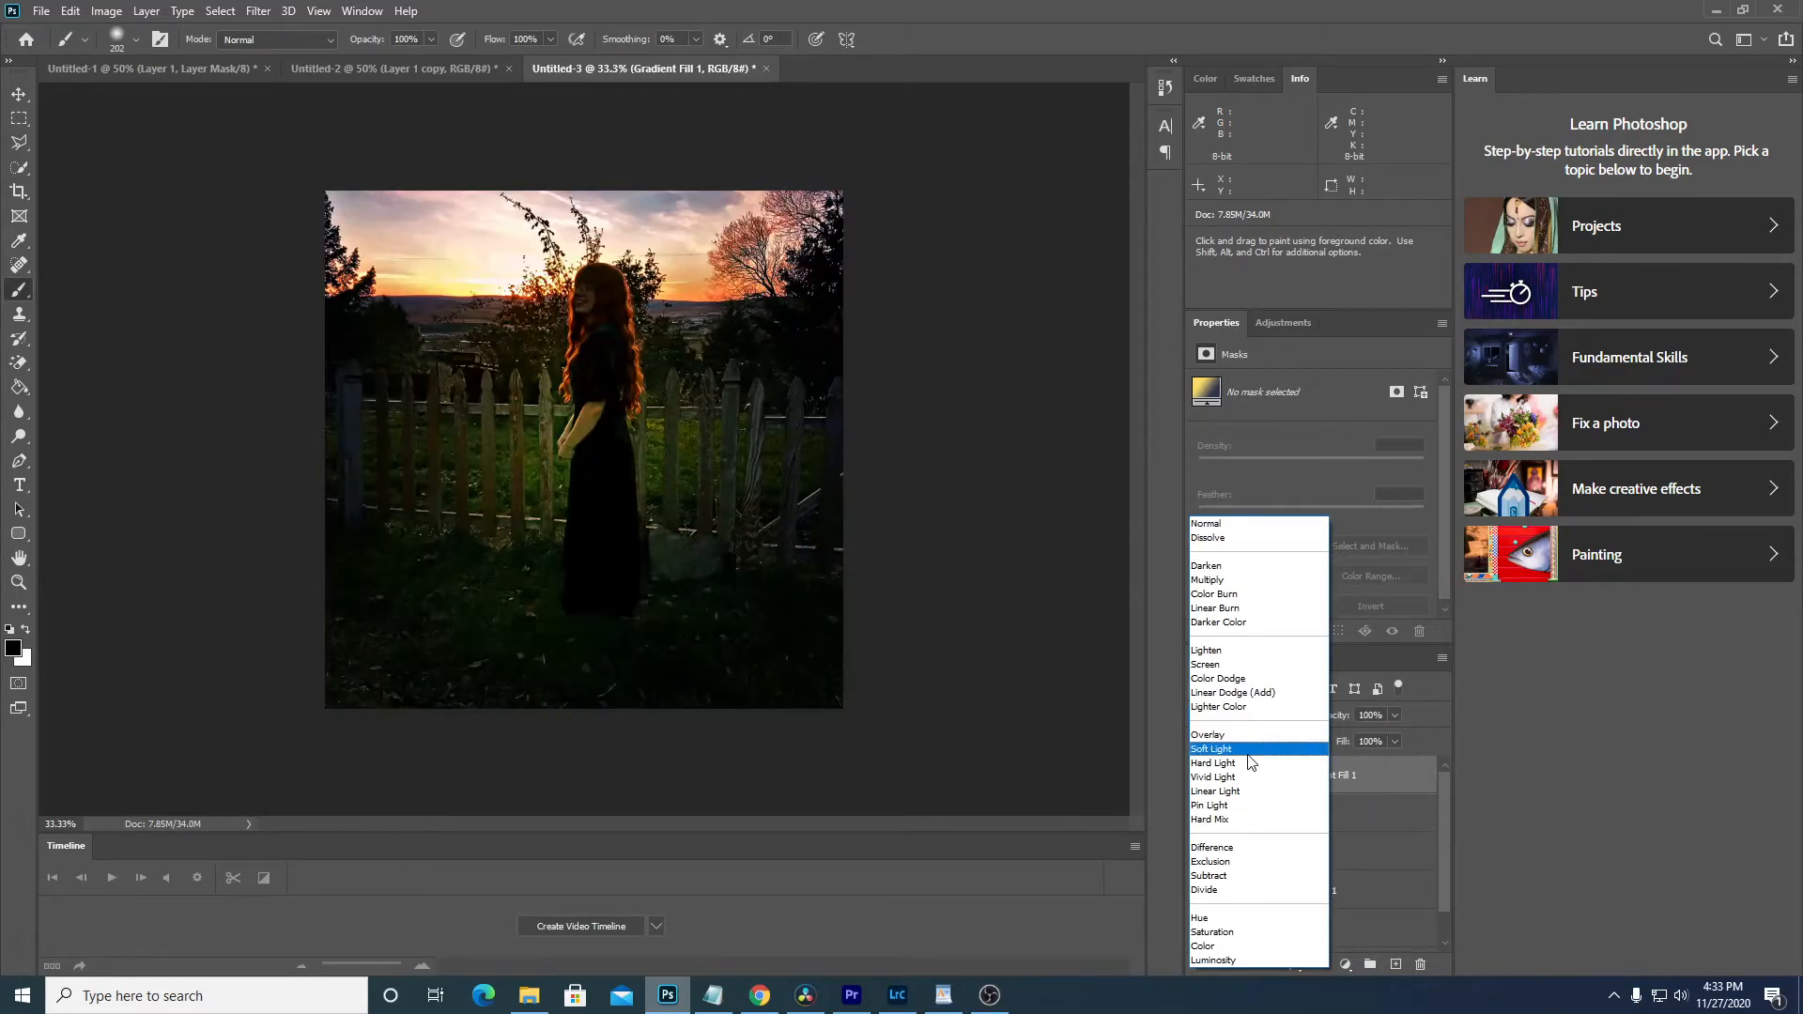
{"action": "left_click", "coordinate": [1250, 750]}
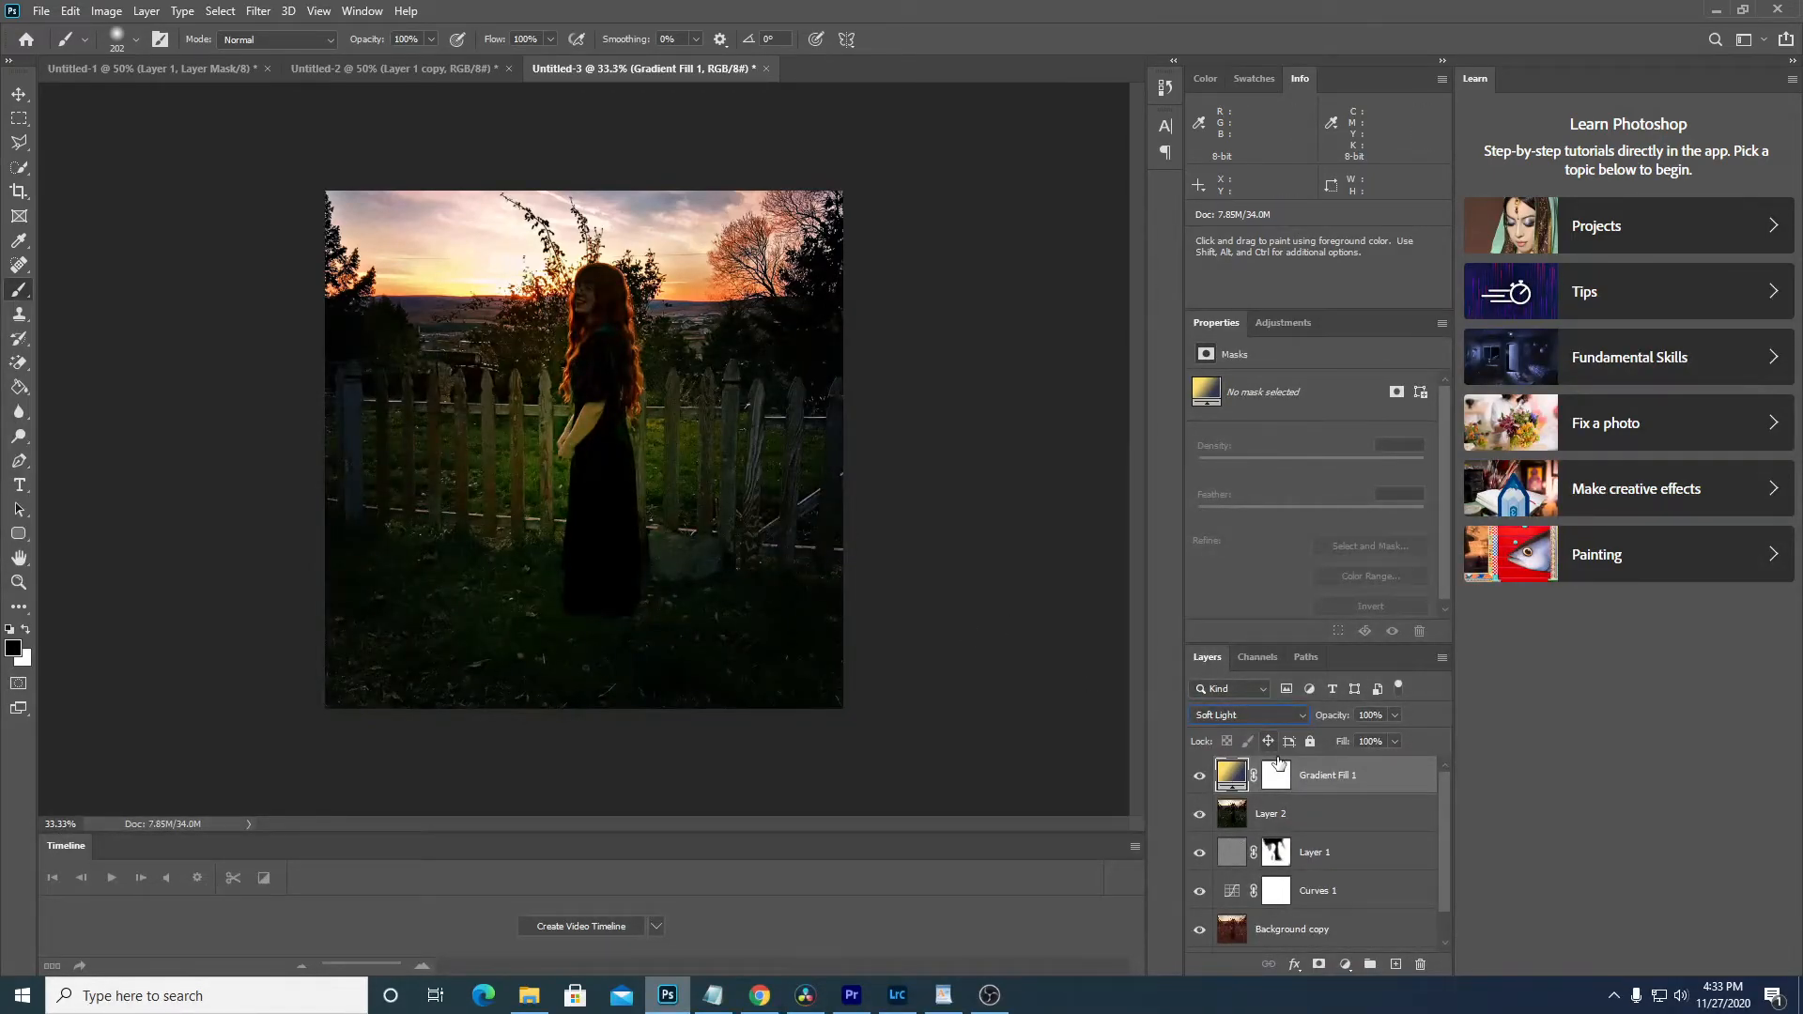
- Reopen the gradient fill and move its yellow center up to the setting sun beside the woman's head
{"action": "double_click", "coordinate": [1231, 777]}
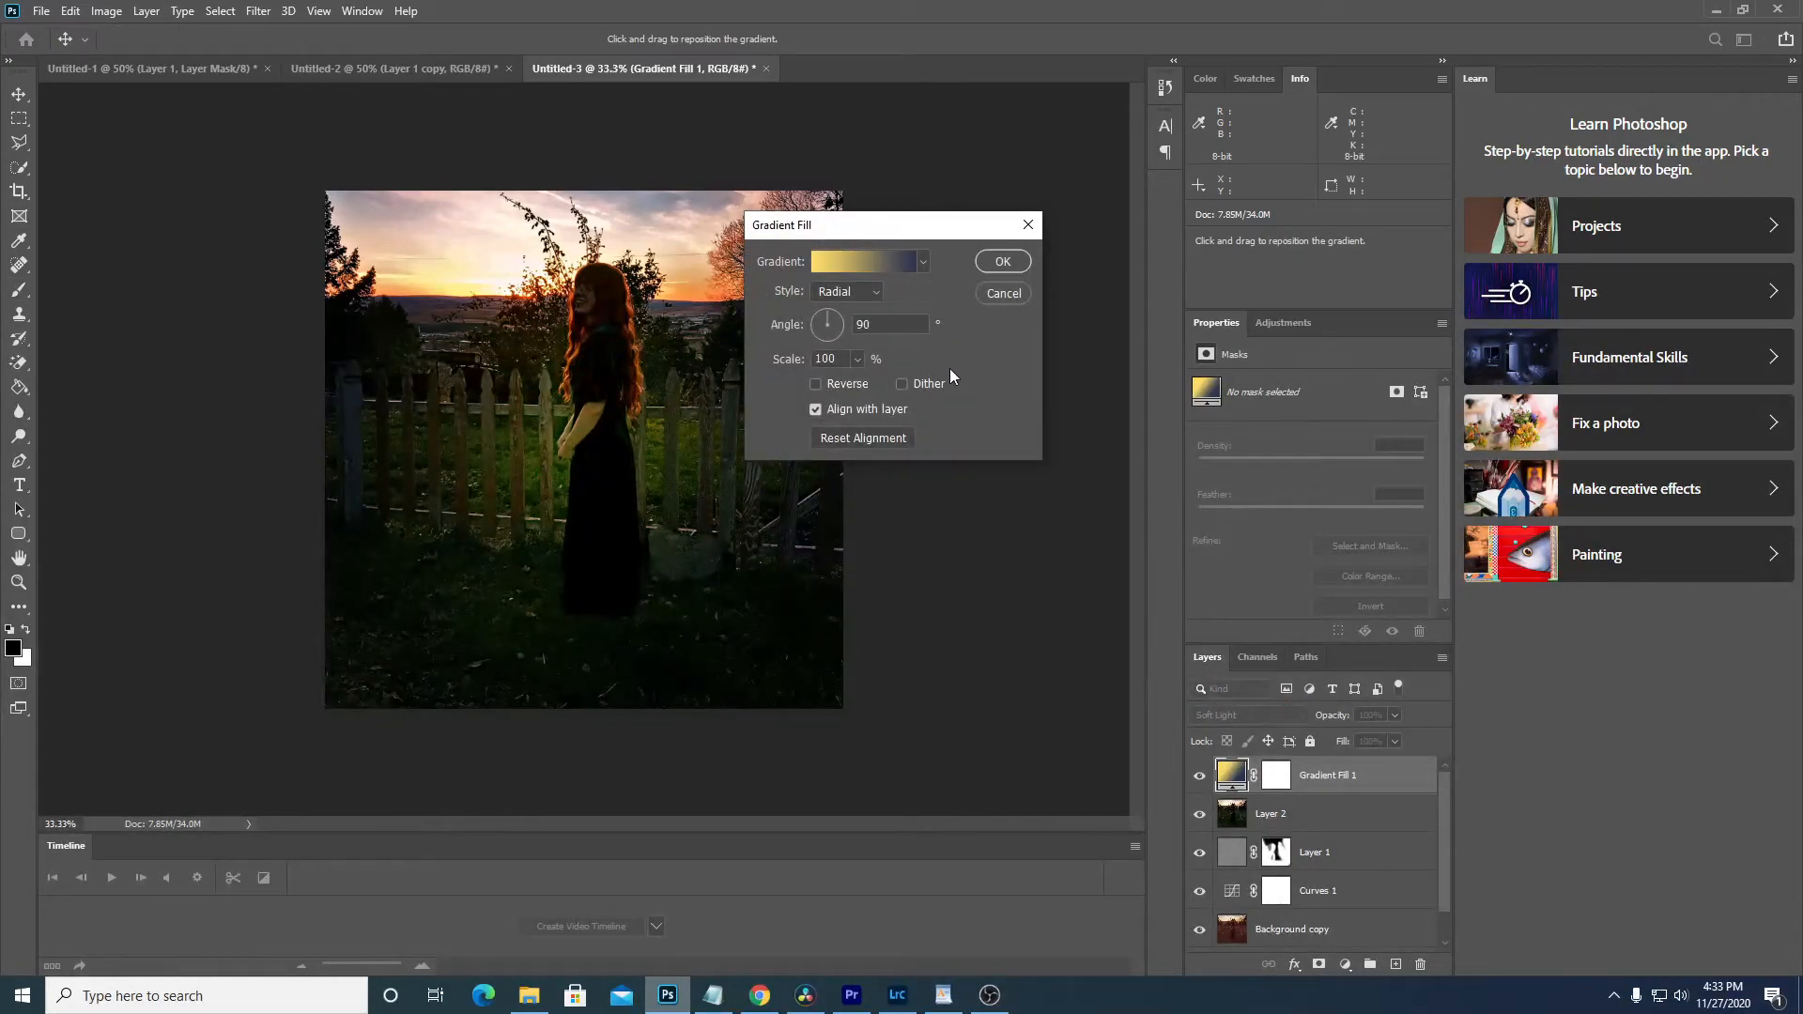
{"action": "left_click_drag", "start_coordinate": [875, 225], "coordinate": [954, 224]}
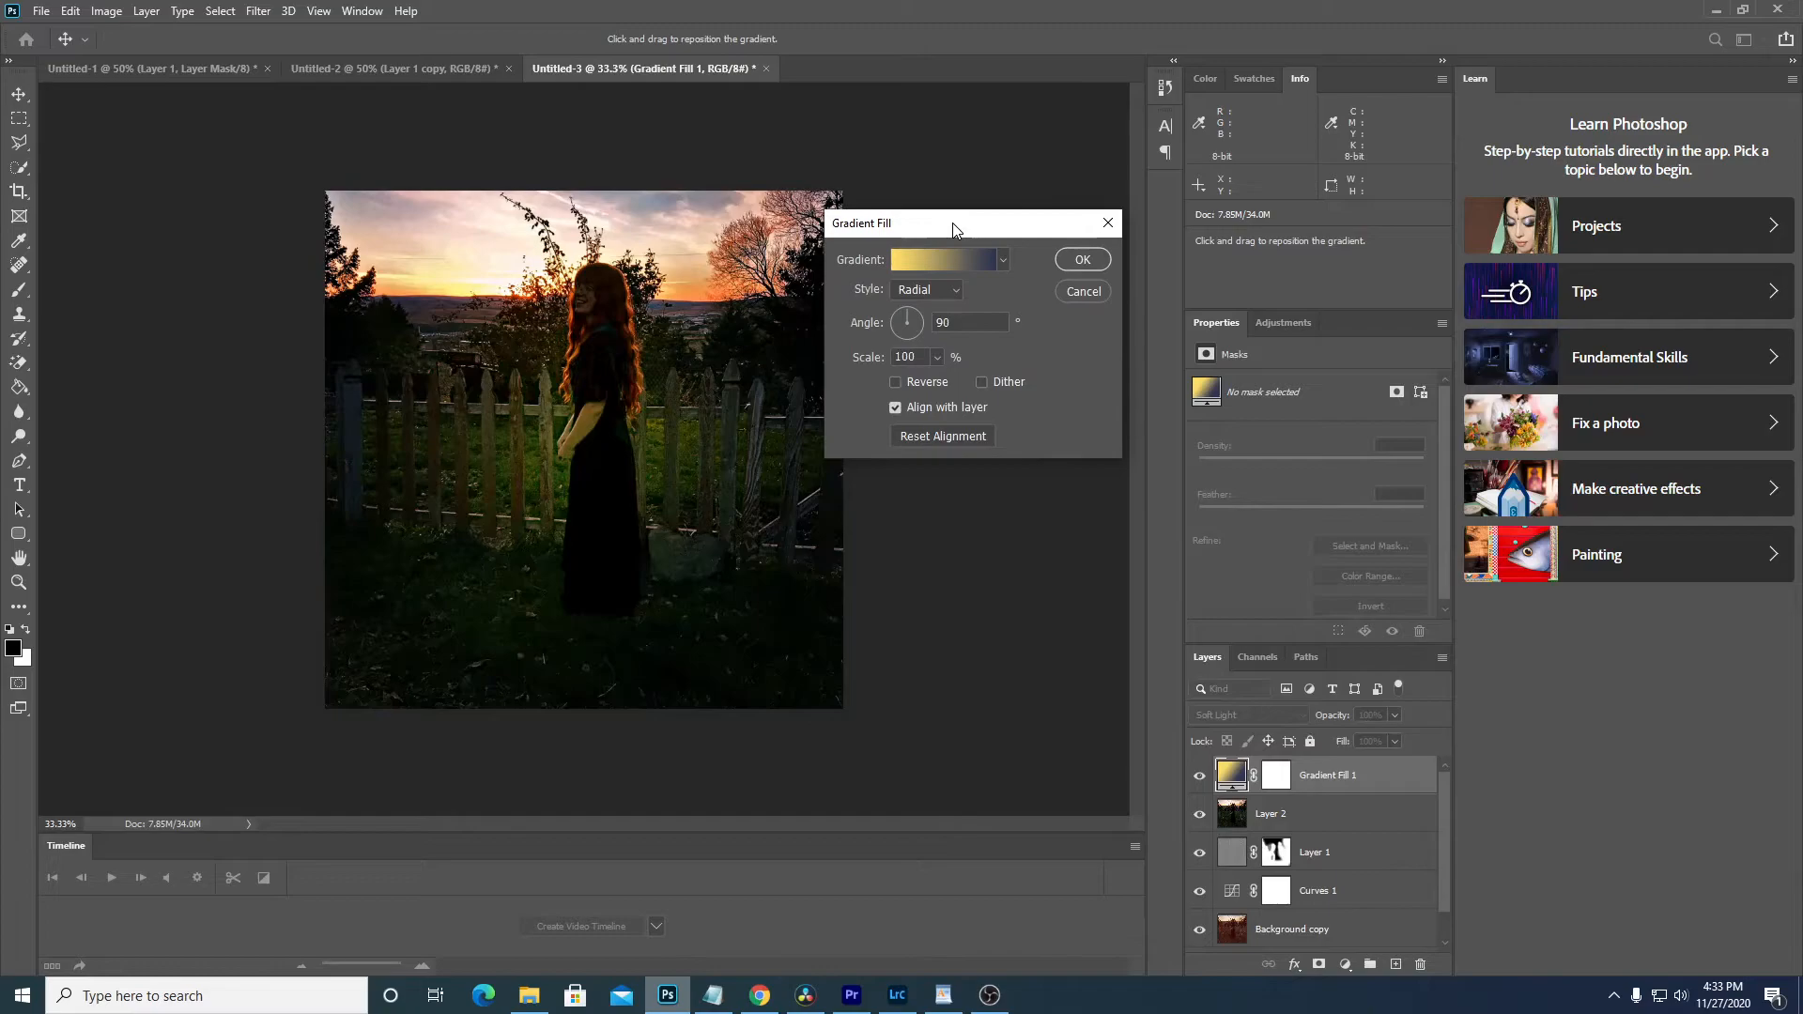
{"action": "left_click_drag", "start_coordinate": [579, 444], "coordinate": [544, 286]}
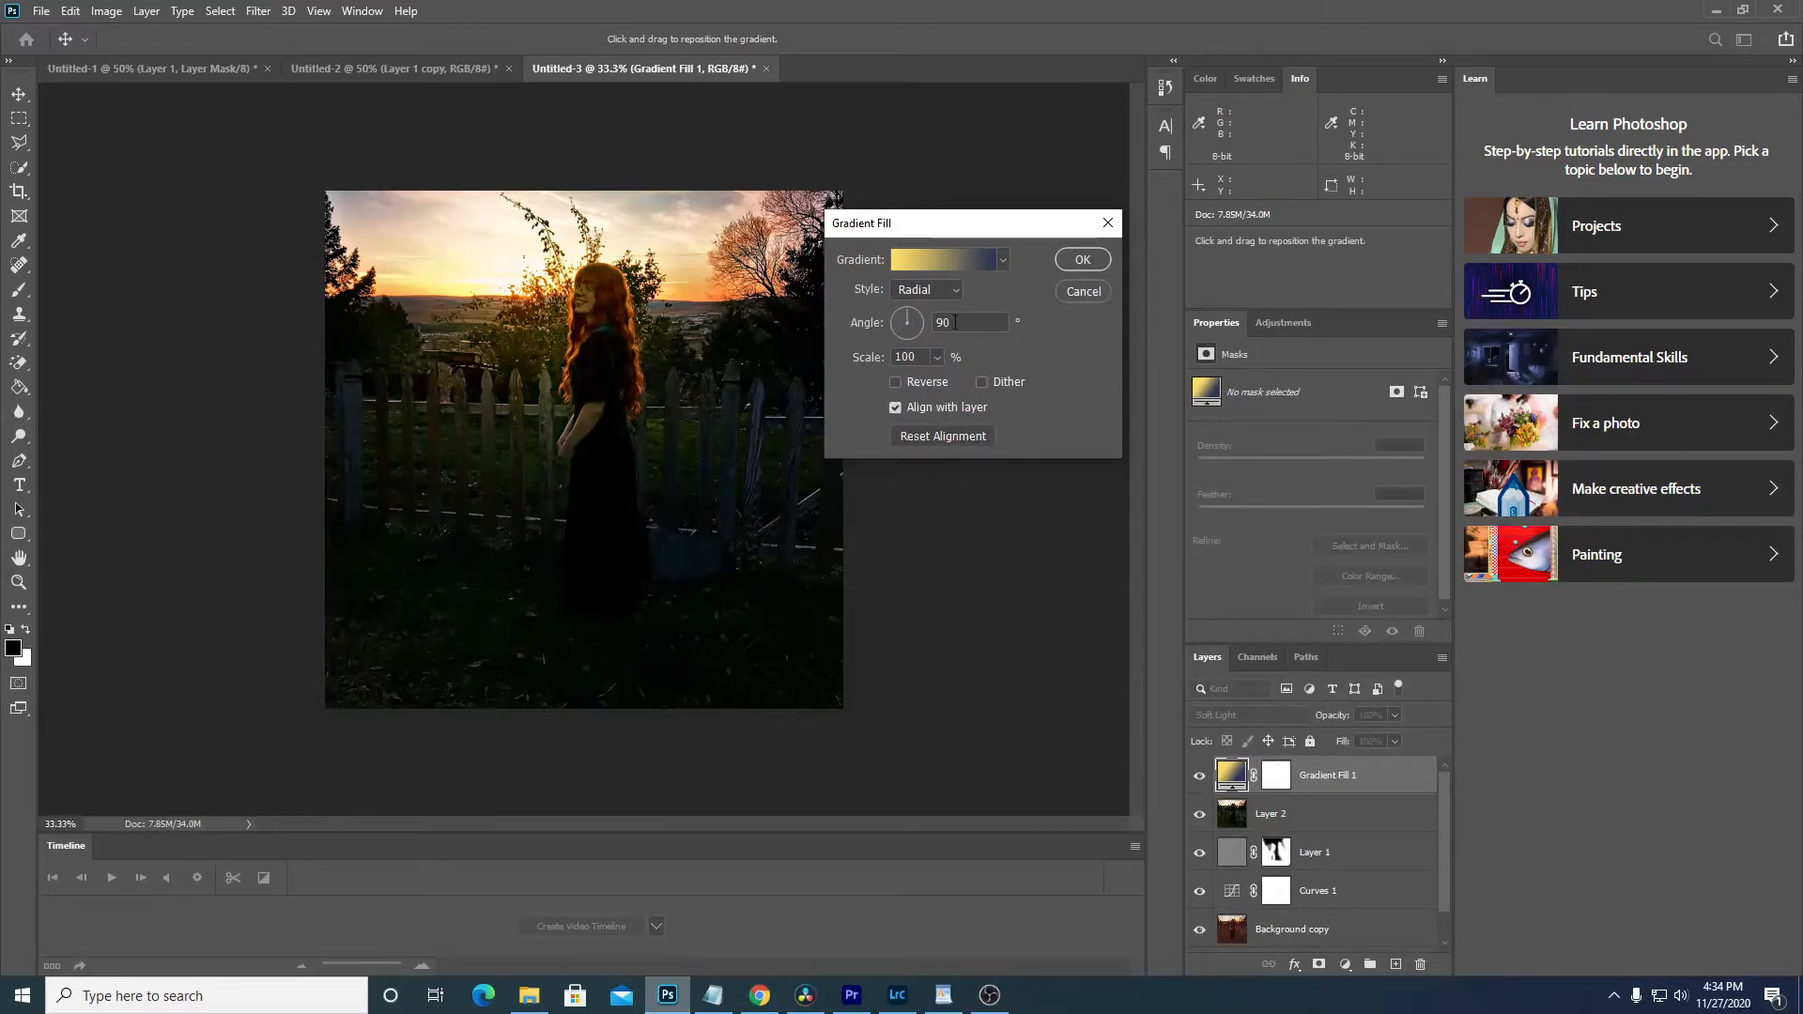
{"action": "left_click", "coordinate": [1082, 260]}
- Reduce the gradient fill layer's opacity to 40%, comparing the image with the layer hidden and shown
{"action": "left_click_drag", "start_coordinate": [1329, 716], "coordinate": [1293, 719]}
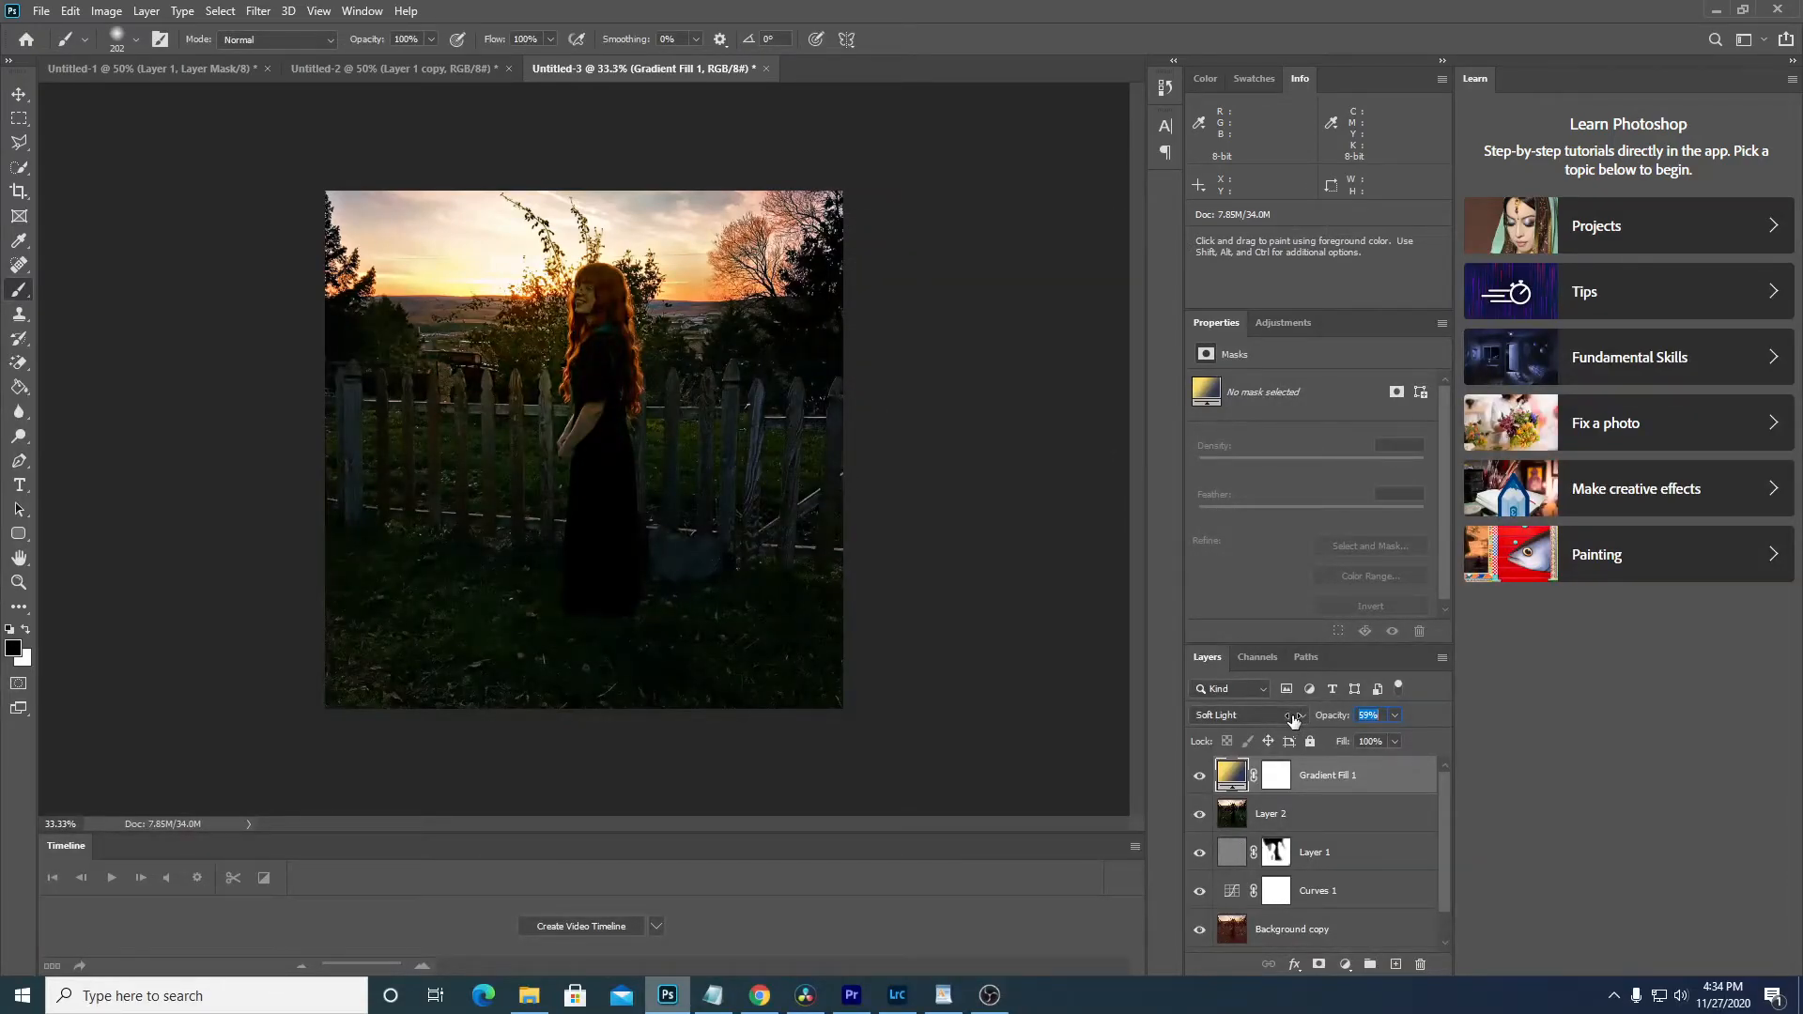
{"action": "left_click_drag", "start_coordinate": [1293, 719], "coordinate": [1284, 722]}
{"action": "left_click", "coordinate": [1199, 779]}
{"action": "left_click", "coordinate": [1199, 777]}
{"action": "left_click_drag", "start_coordinate": [1334, 718], "coordinate": [1321, 719]}
{"action": "left_click_drag", "start_coordinate": [1322, 719], "coordinate": [1326, 719]}
{"action": "left_click", "coordinate": [1200, 776]}
{"action": "left_click", "coordinate": [1200, 778]}
- Select every layer from the gradient fill to Background and stamp them into a new merged layer on top
{"action": "scroll", "coordinate": [1352, 778], "scroll_direction": "down", "scroll_amount": 1}
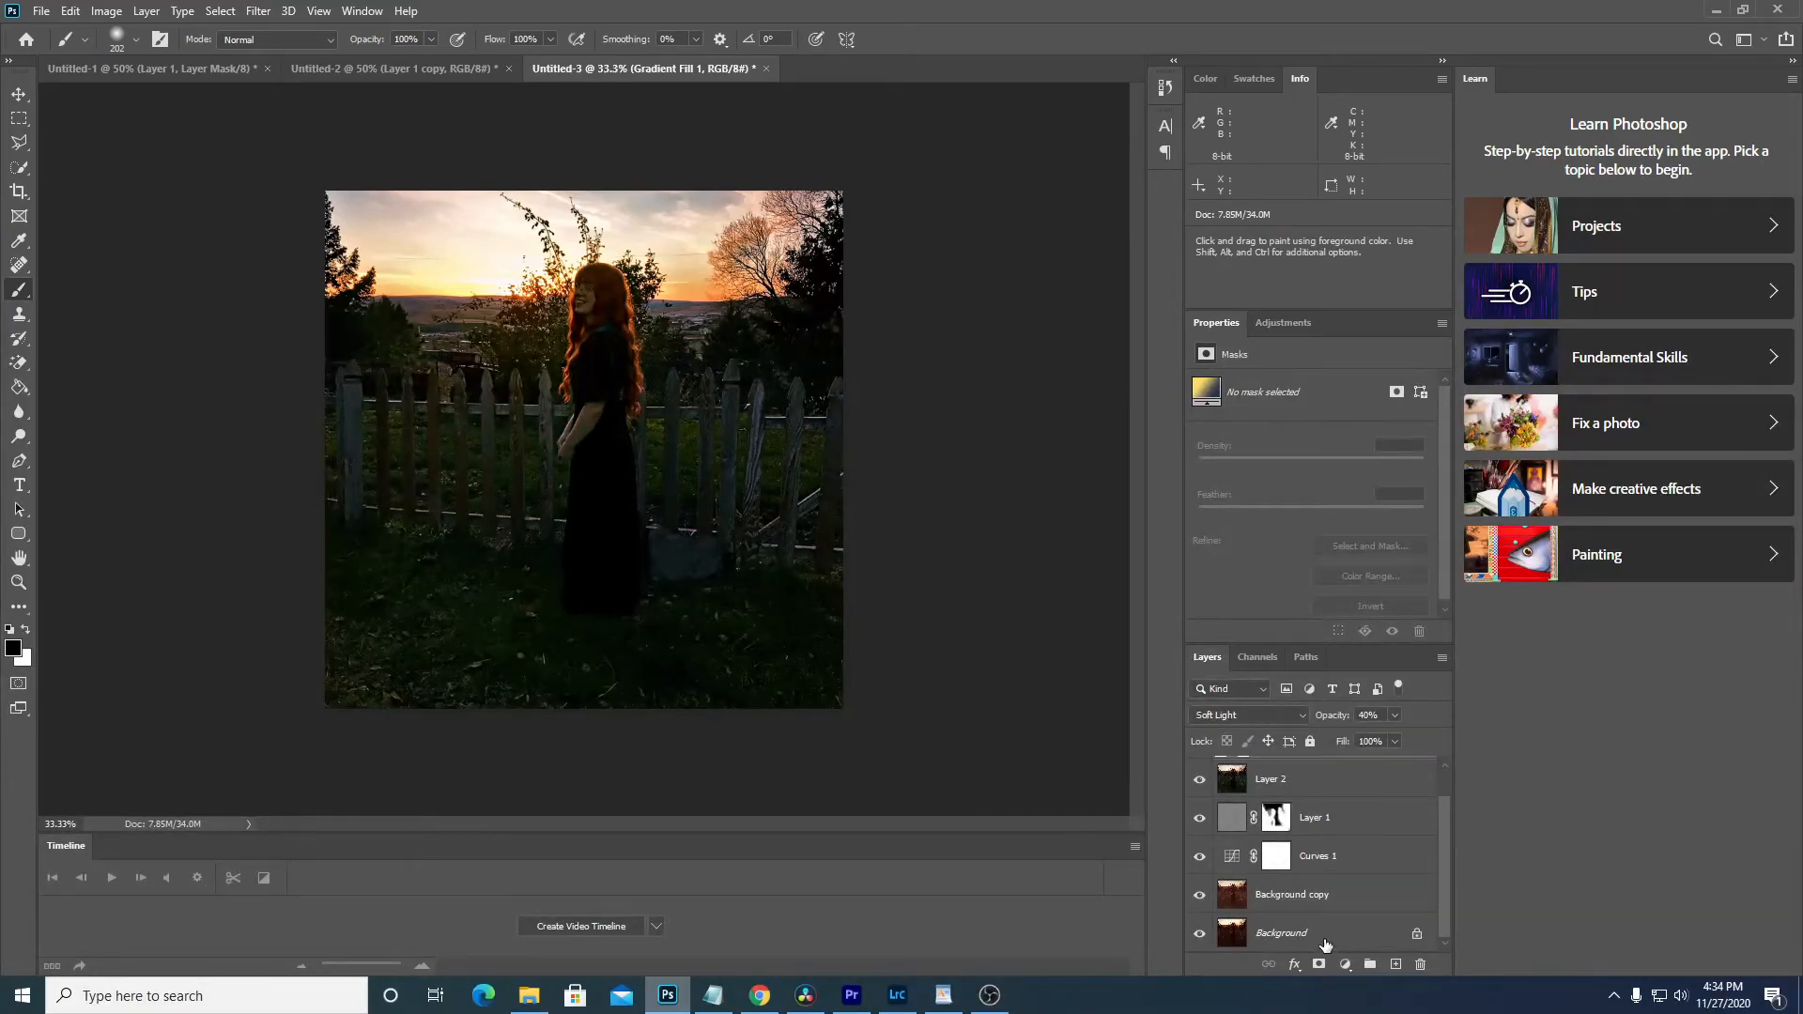
{"action": "key", "text": "shift"}
{"action": "left_click", "coordinate": [1318, 935], "text": "shift"}
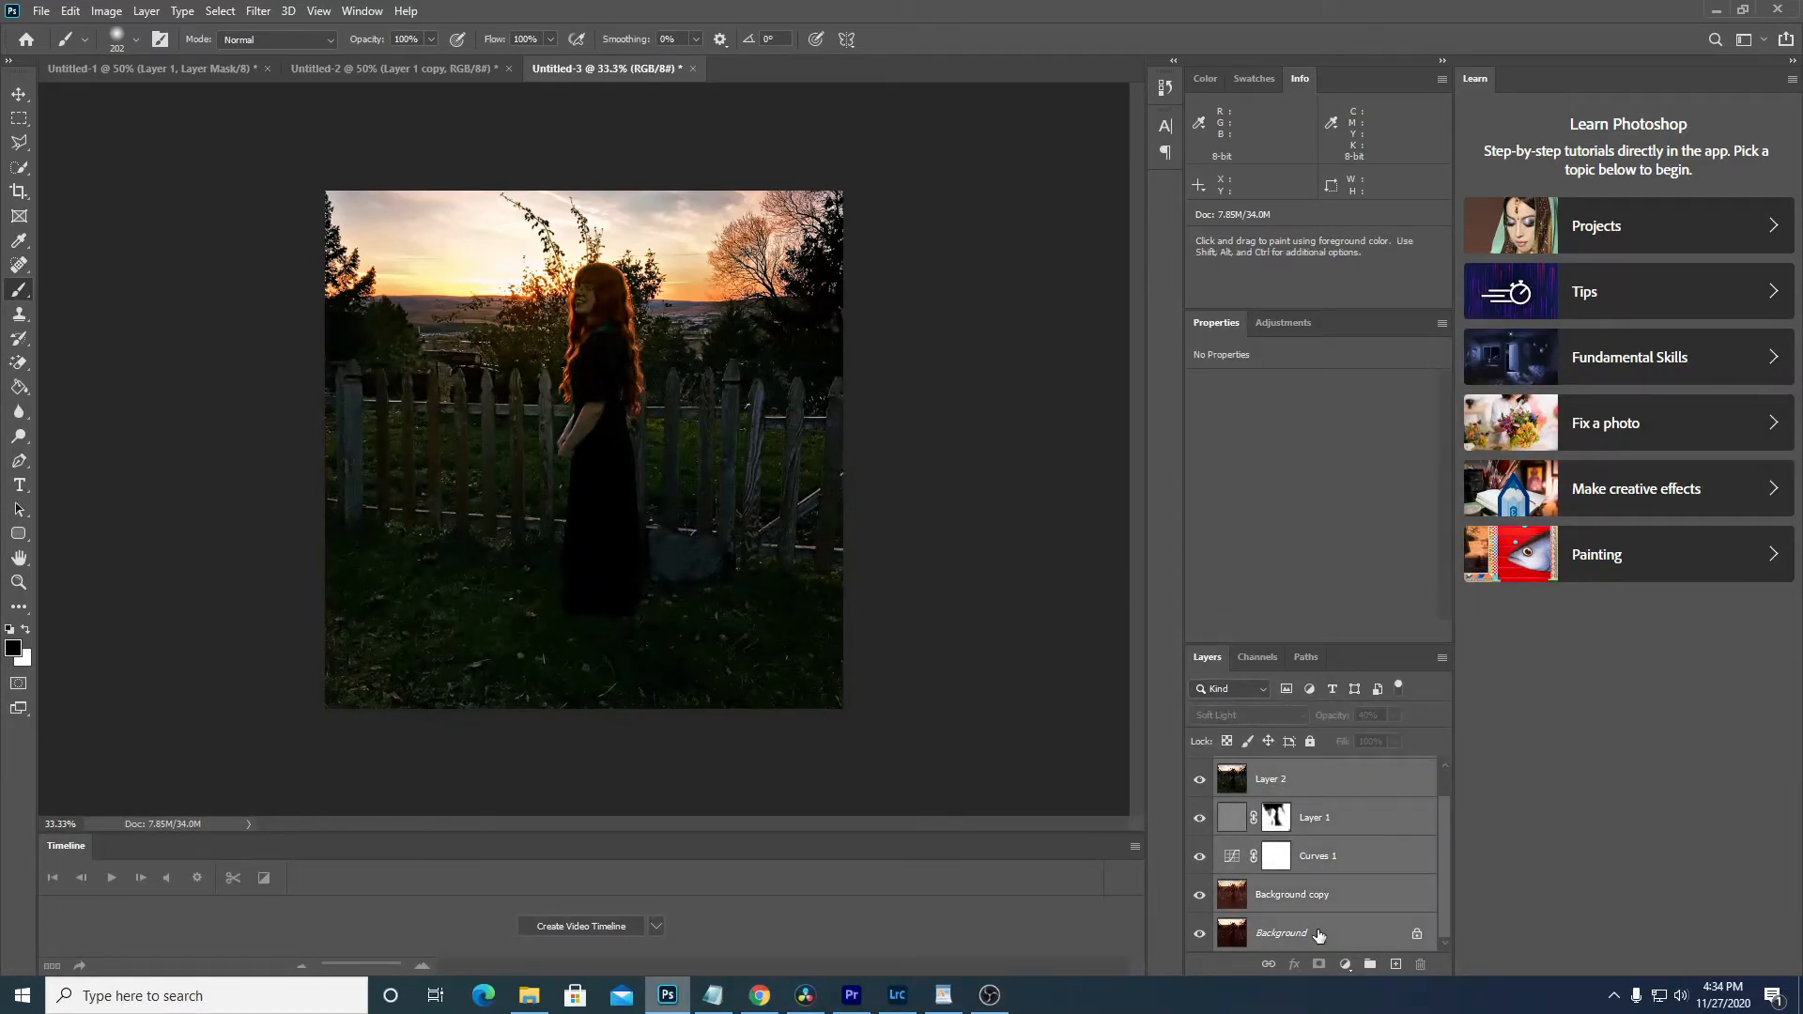
{"action": "scroll", "coordinate": [1318, 931], "scroll_direction": "up", "scroll_amount": 1}
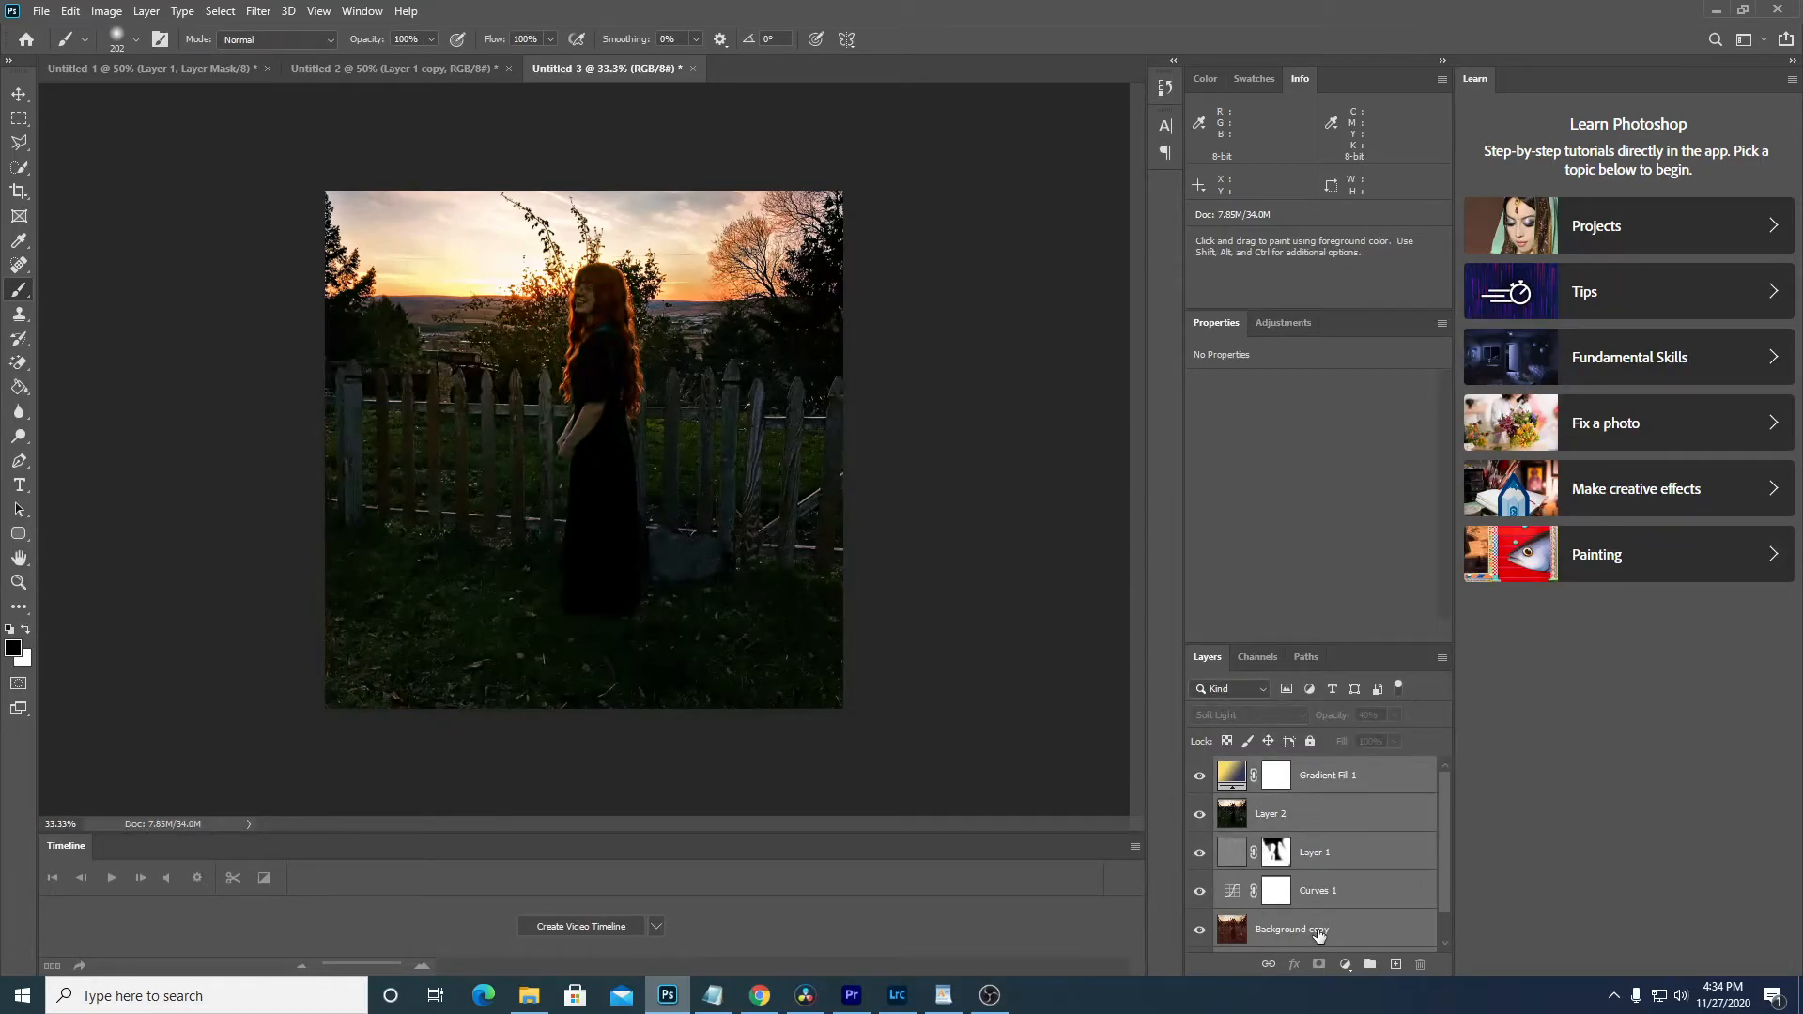
{"action": "key", "text": "ctrl+alt+shift+e"}
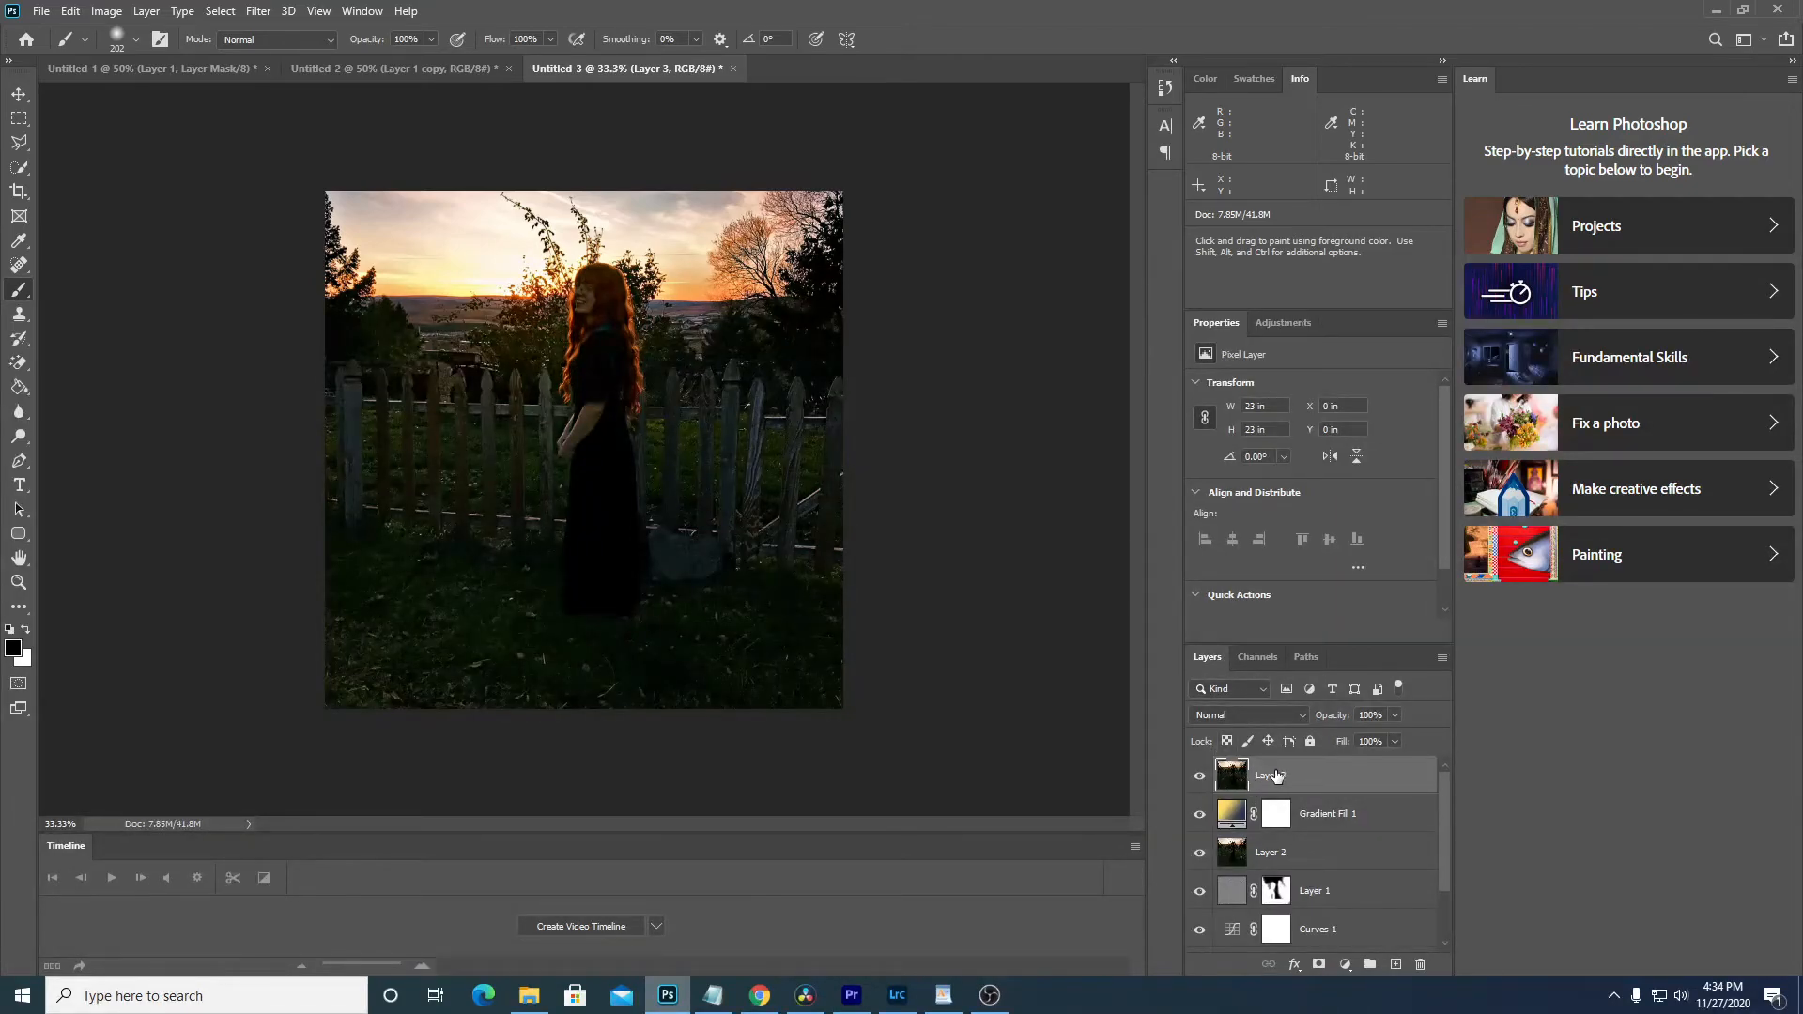
- Render a 50-300mm Zoom lens flare at 110% brightness on the merged layer, centered on the setting sun beside the woman's head
{"action": "left_click", "coordinate": [271, 12]}
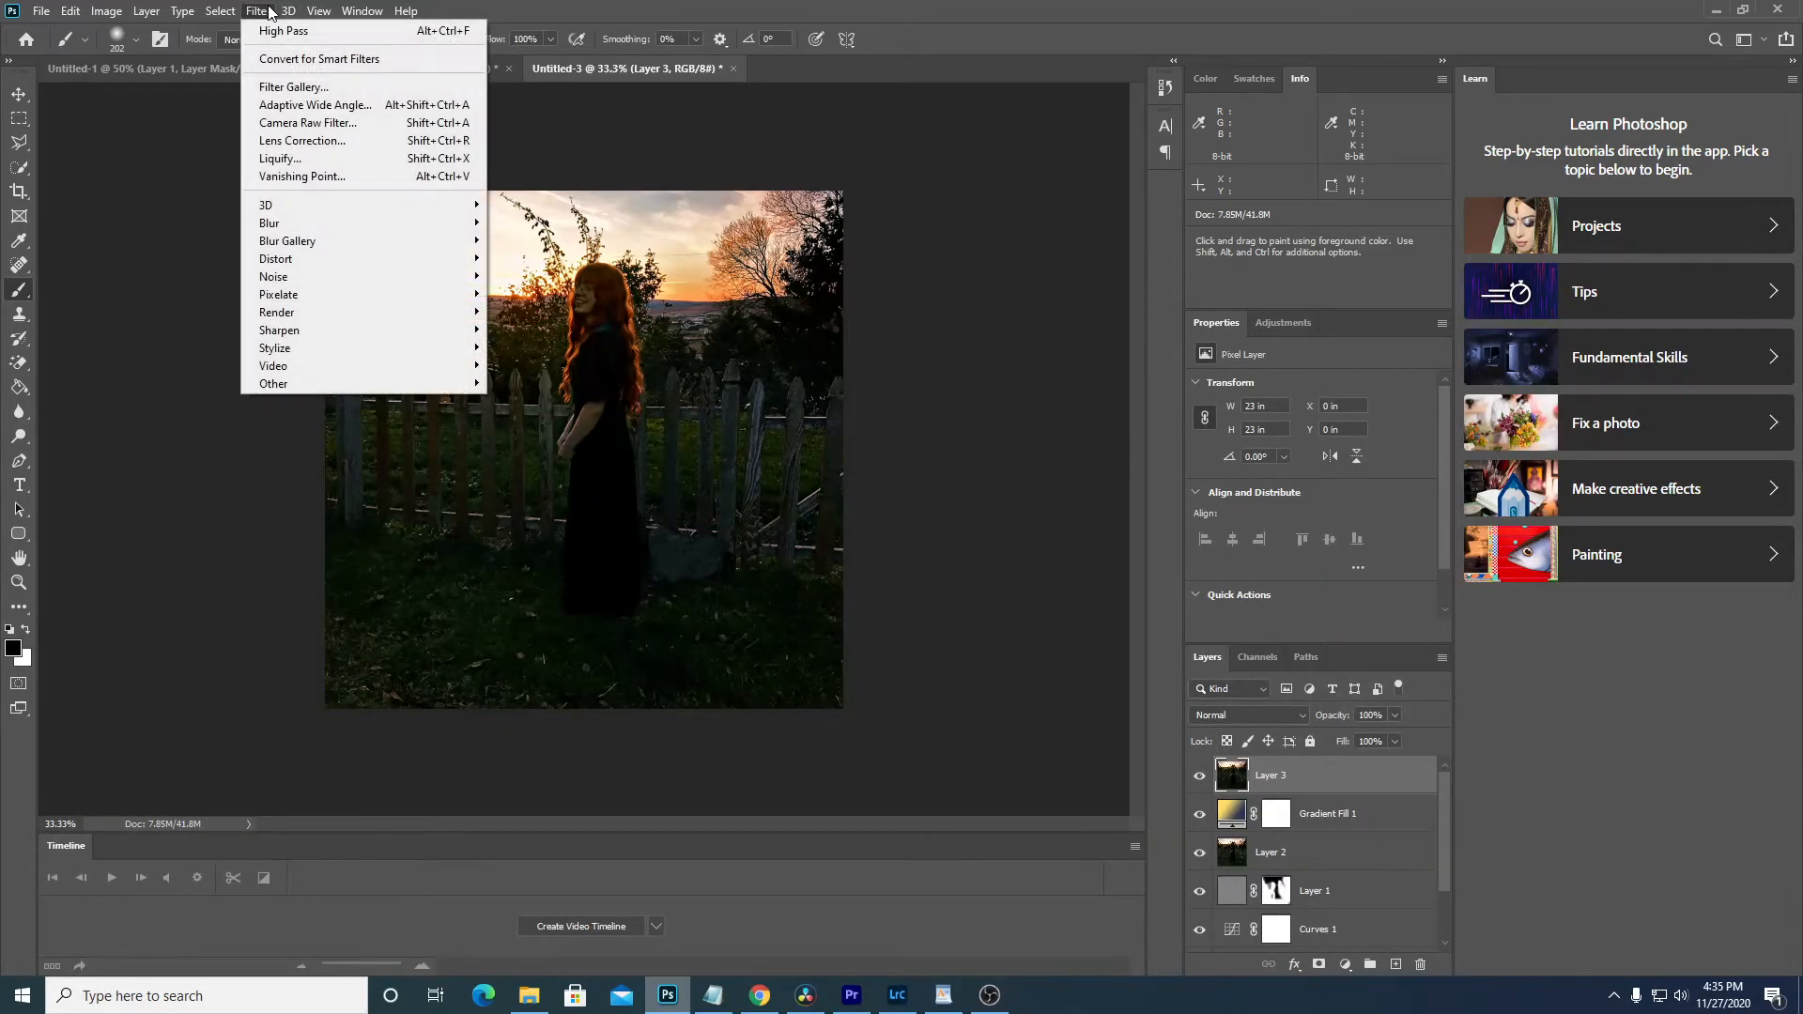
{"action": "mouse_move", "coordinate": [360, 314]}
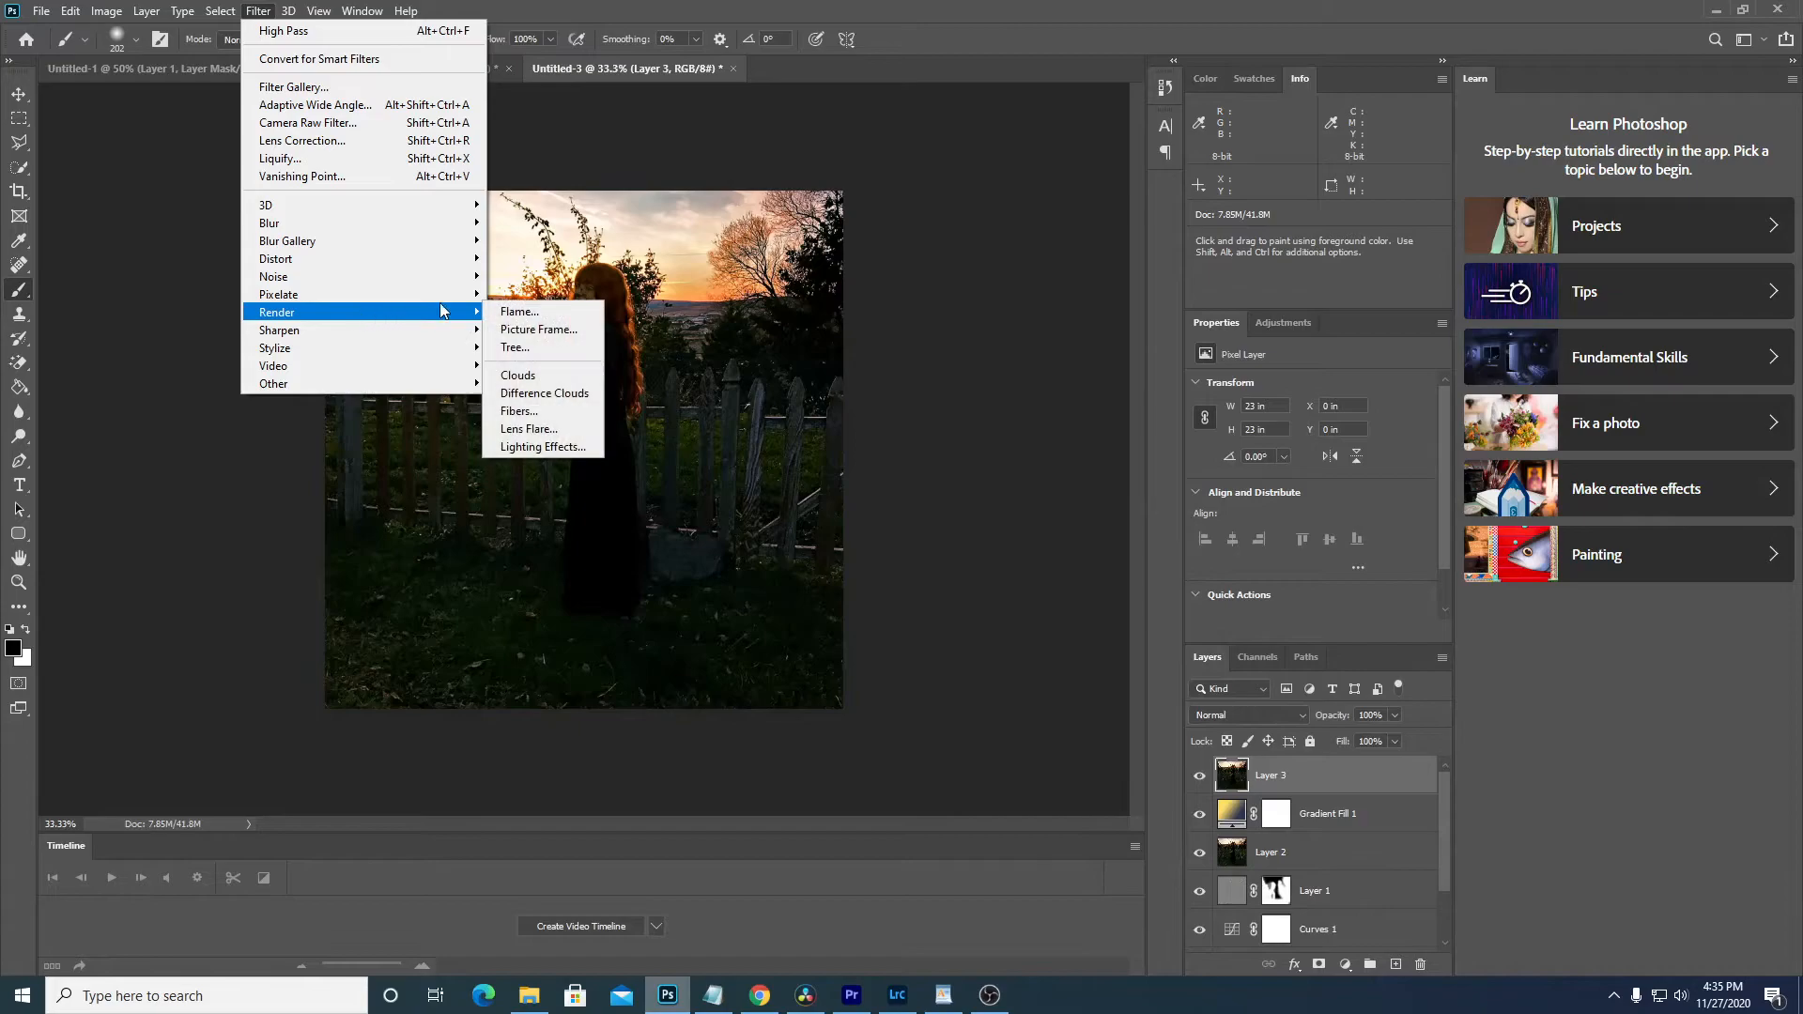
{"action": "left_click", "coordinate": [528, 429]}
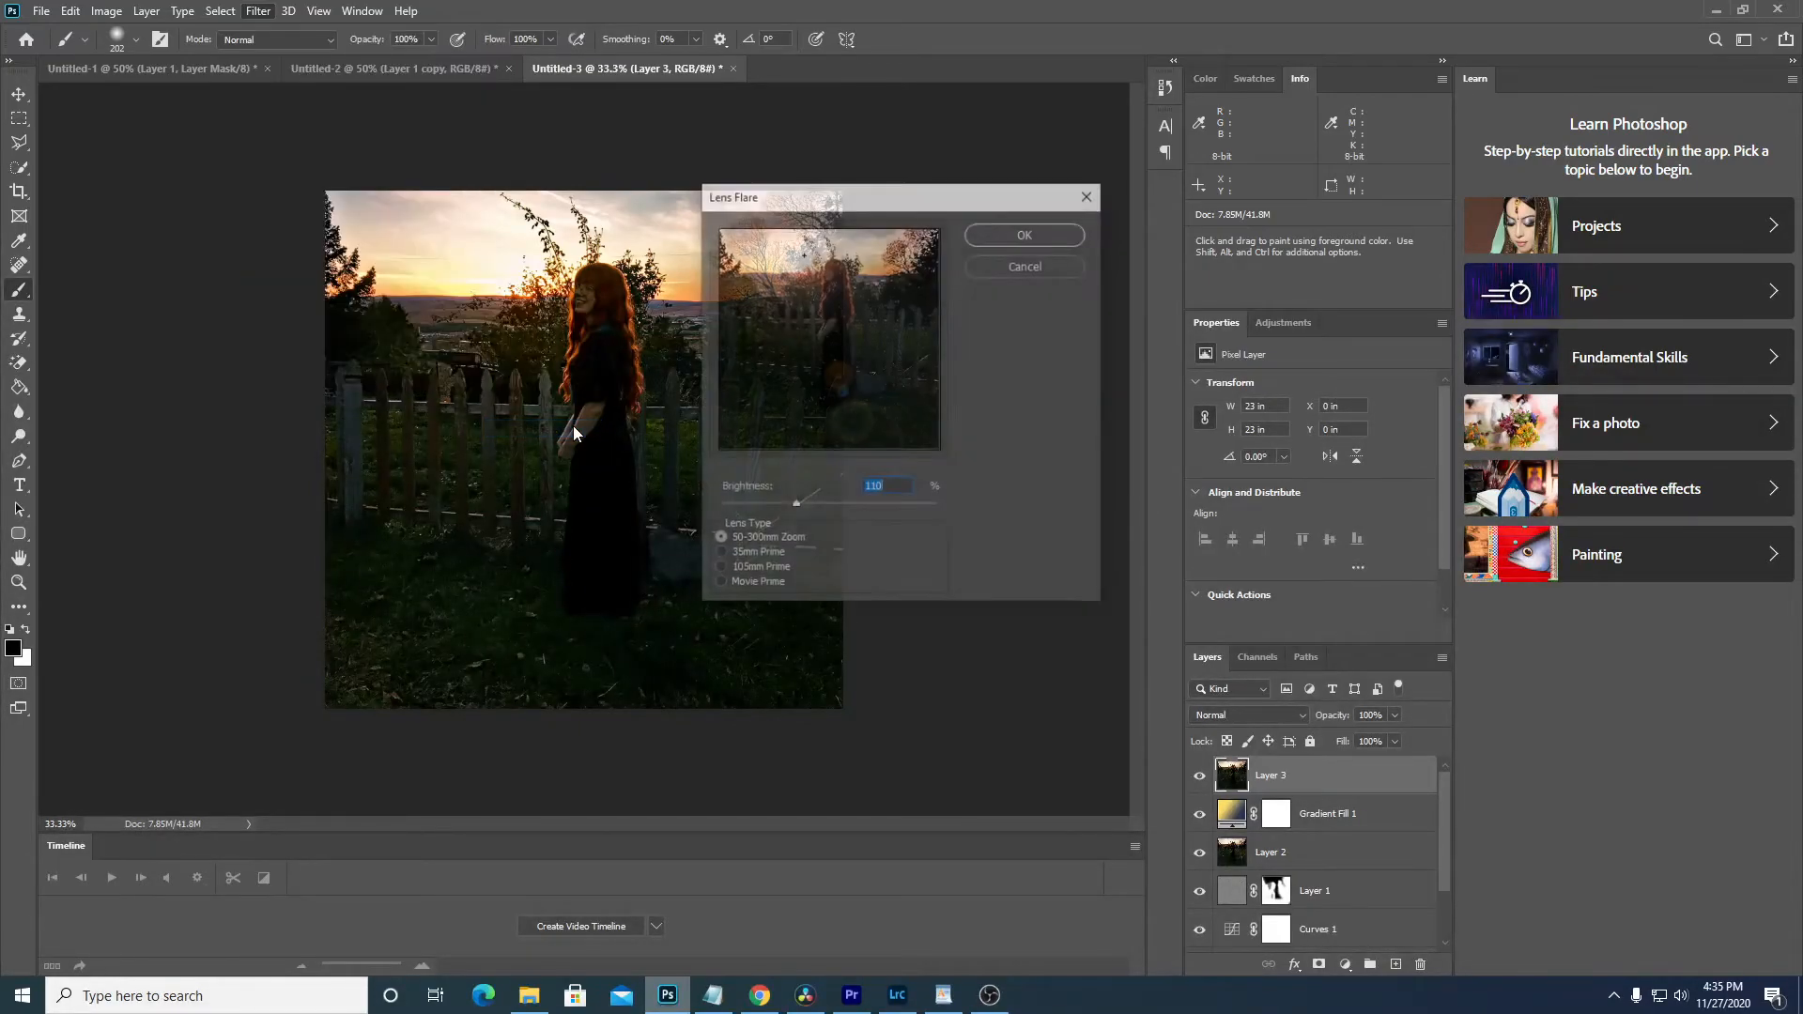
{"action": "left_click", "coordinate": [804, 266]}
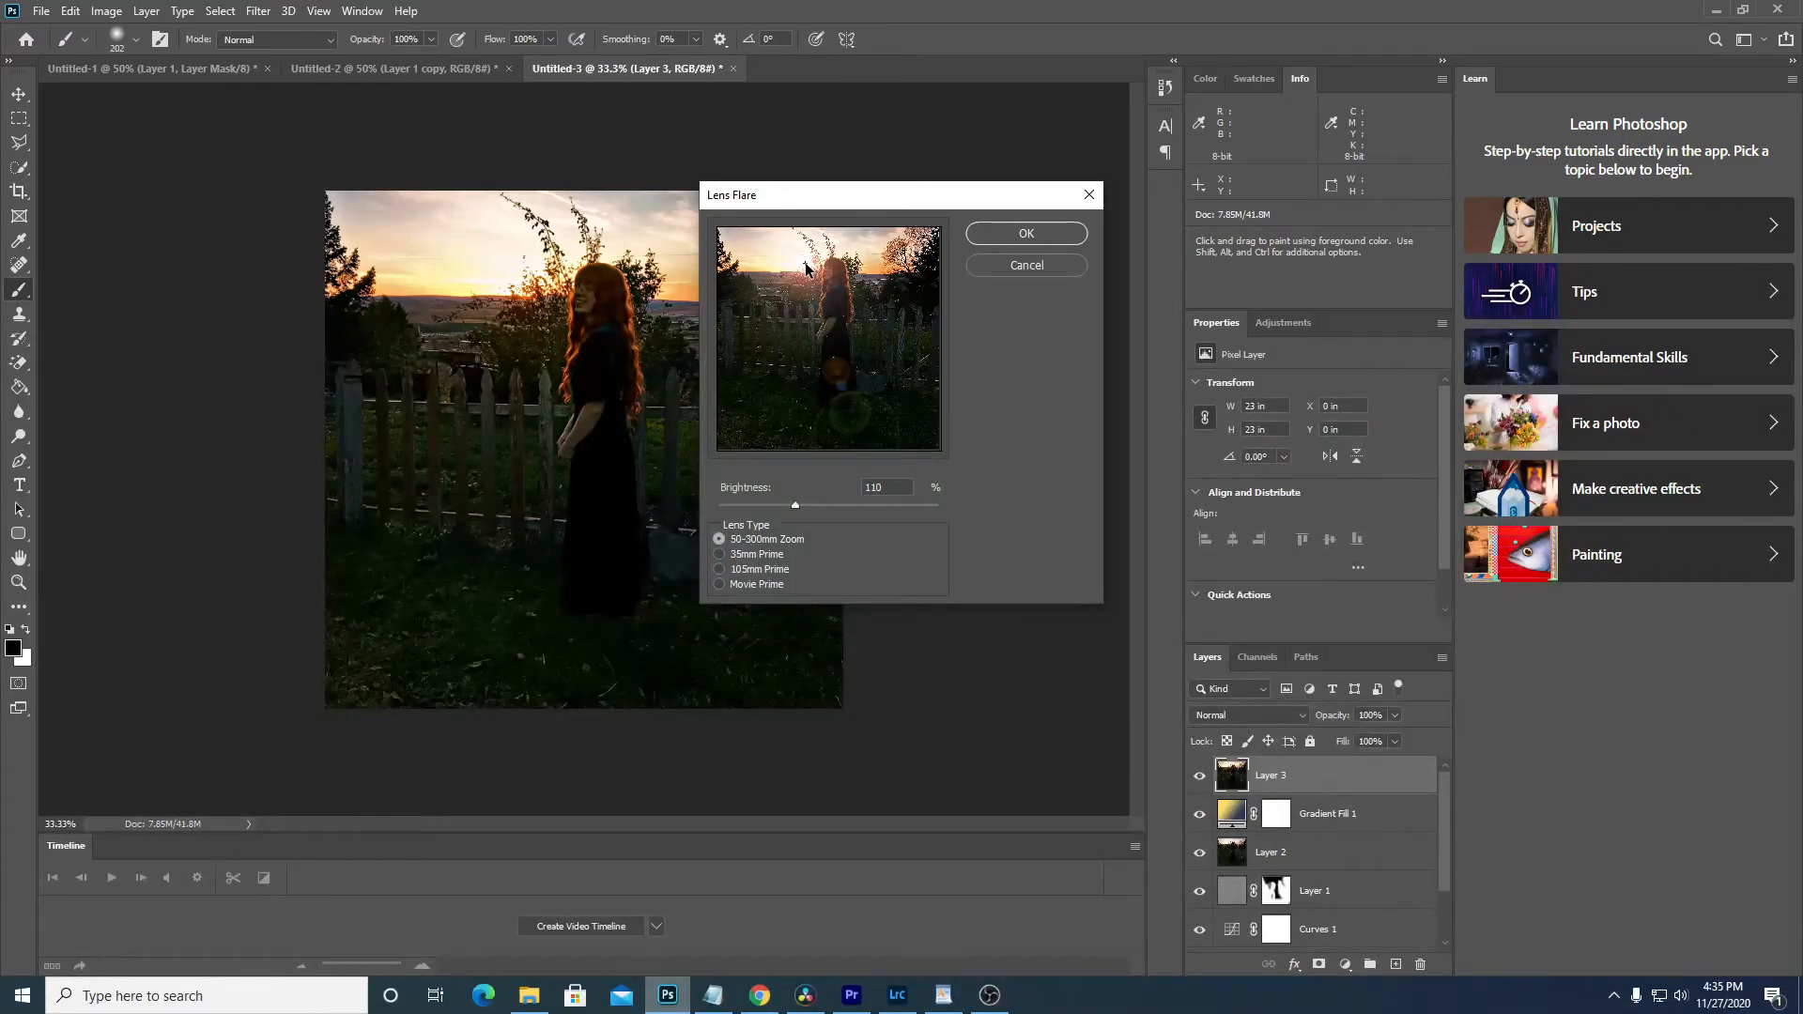
{"action": "left_click", "coordinate": [1027, 235]}
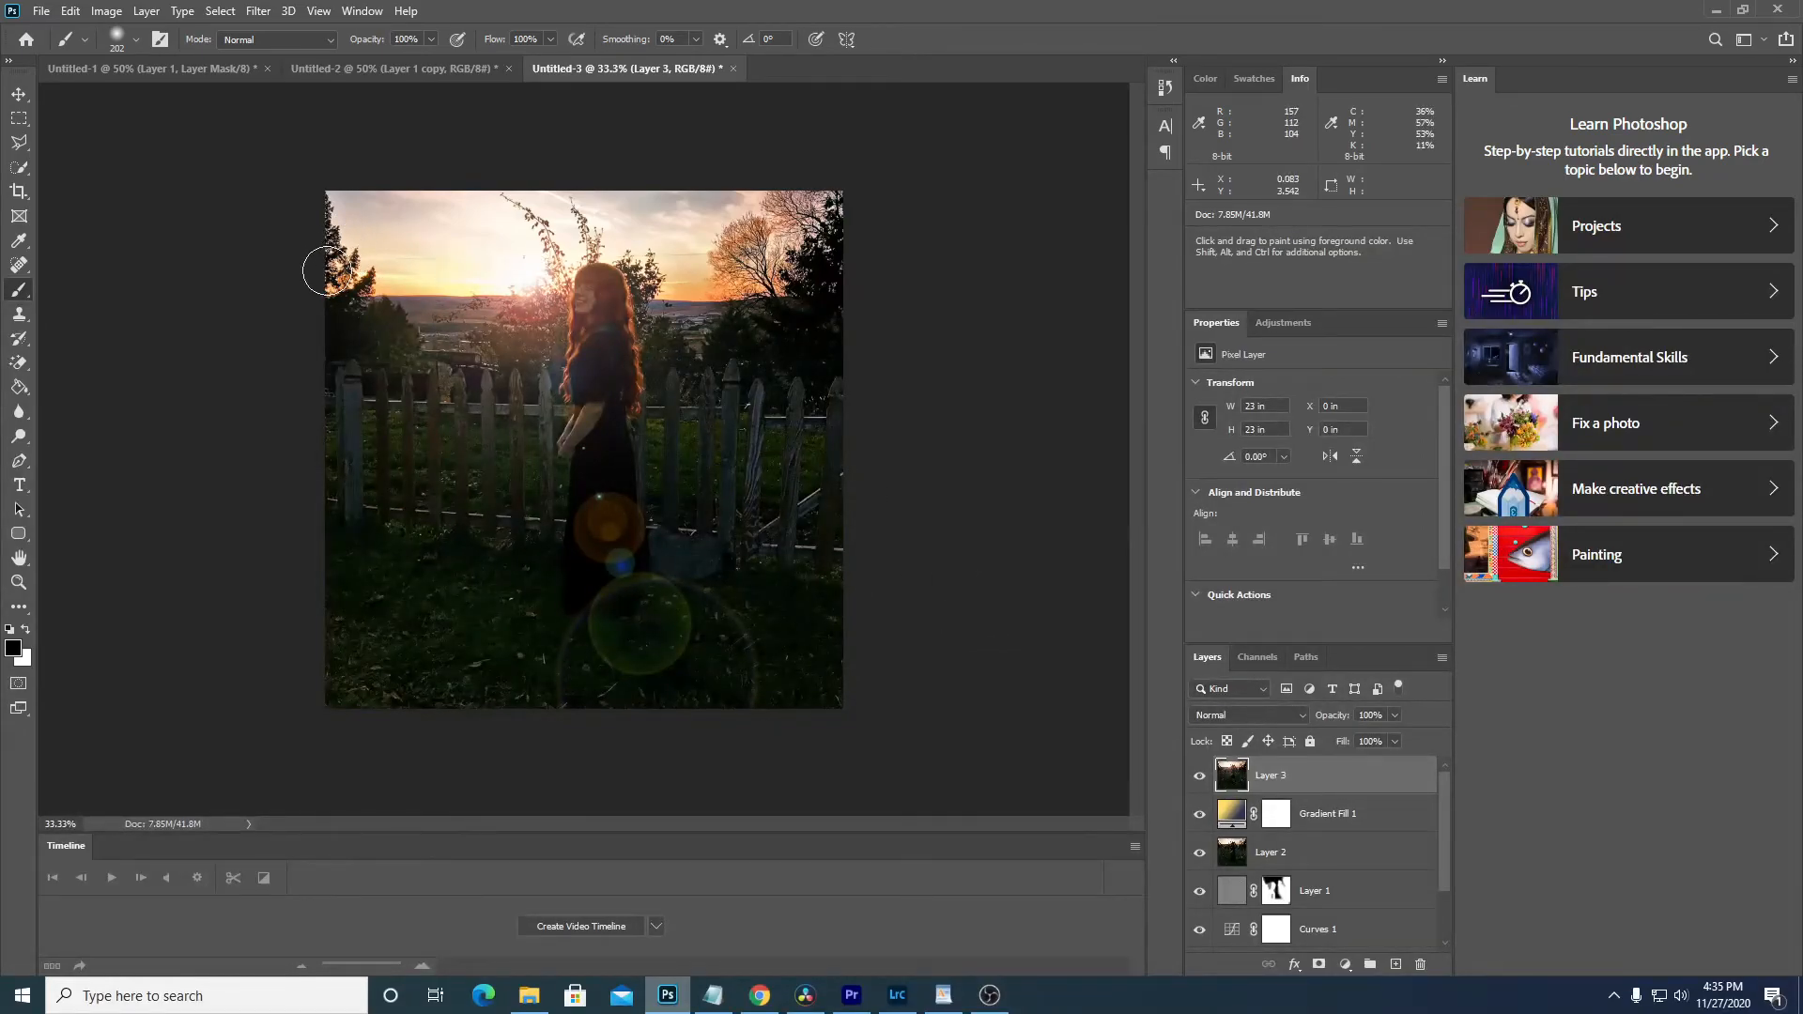
- Delete the merged layer with the flare and add a new top layer filled with black in its place
{"action": "key", "text": "Delete"}
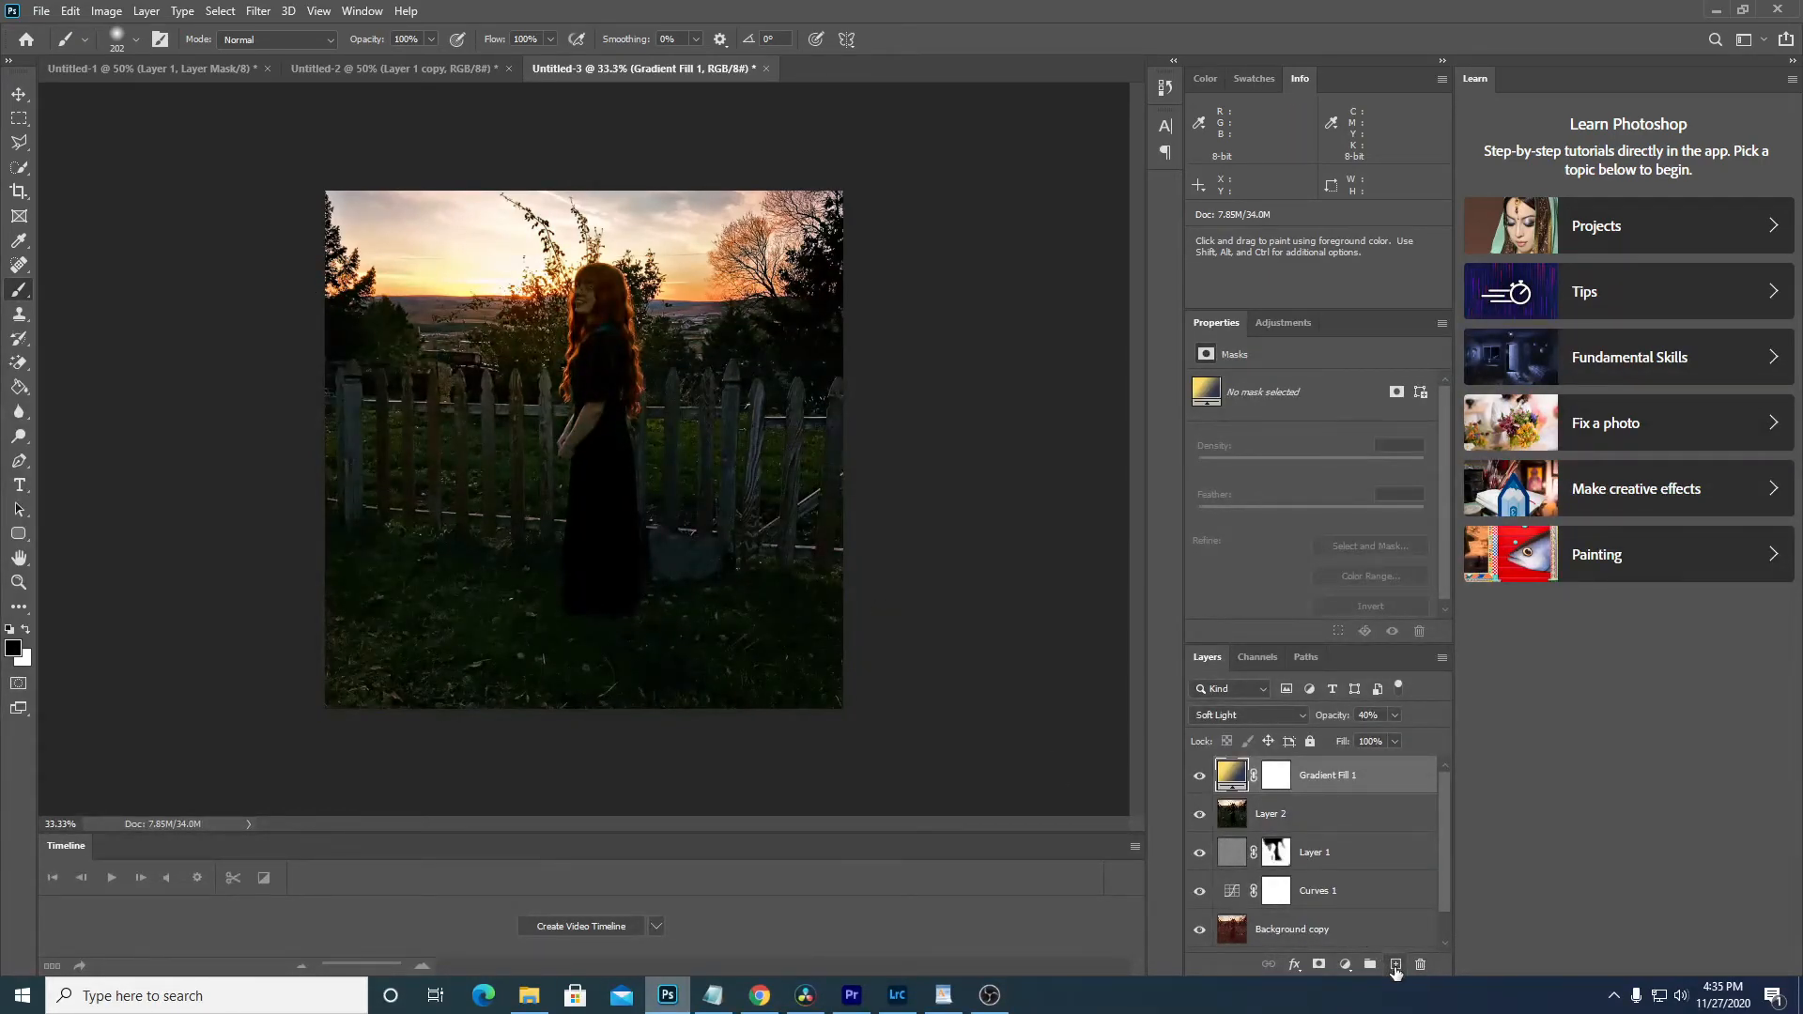
{"action": "left_click", "coordinate": [1395, 965]}
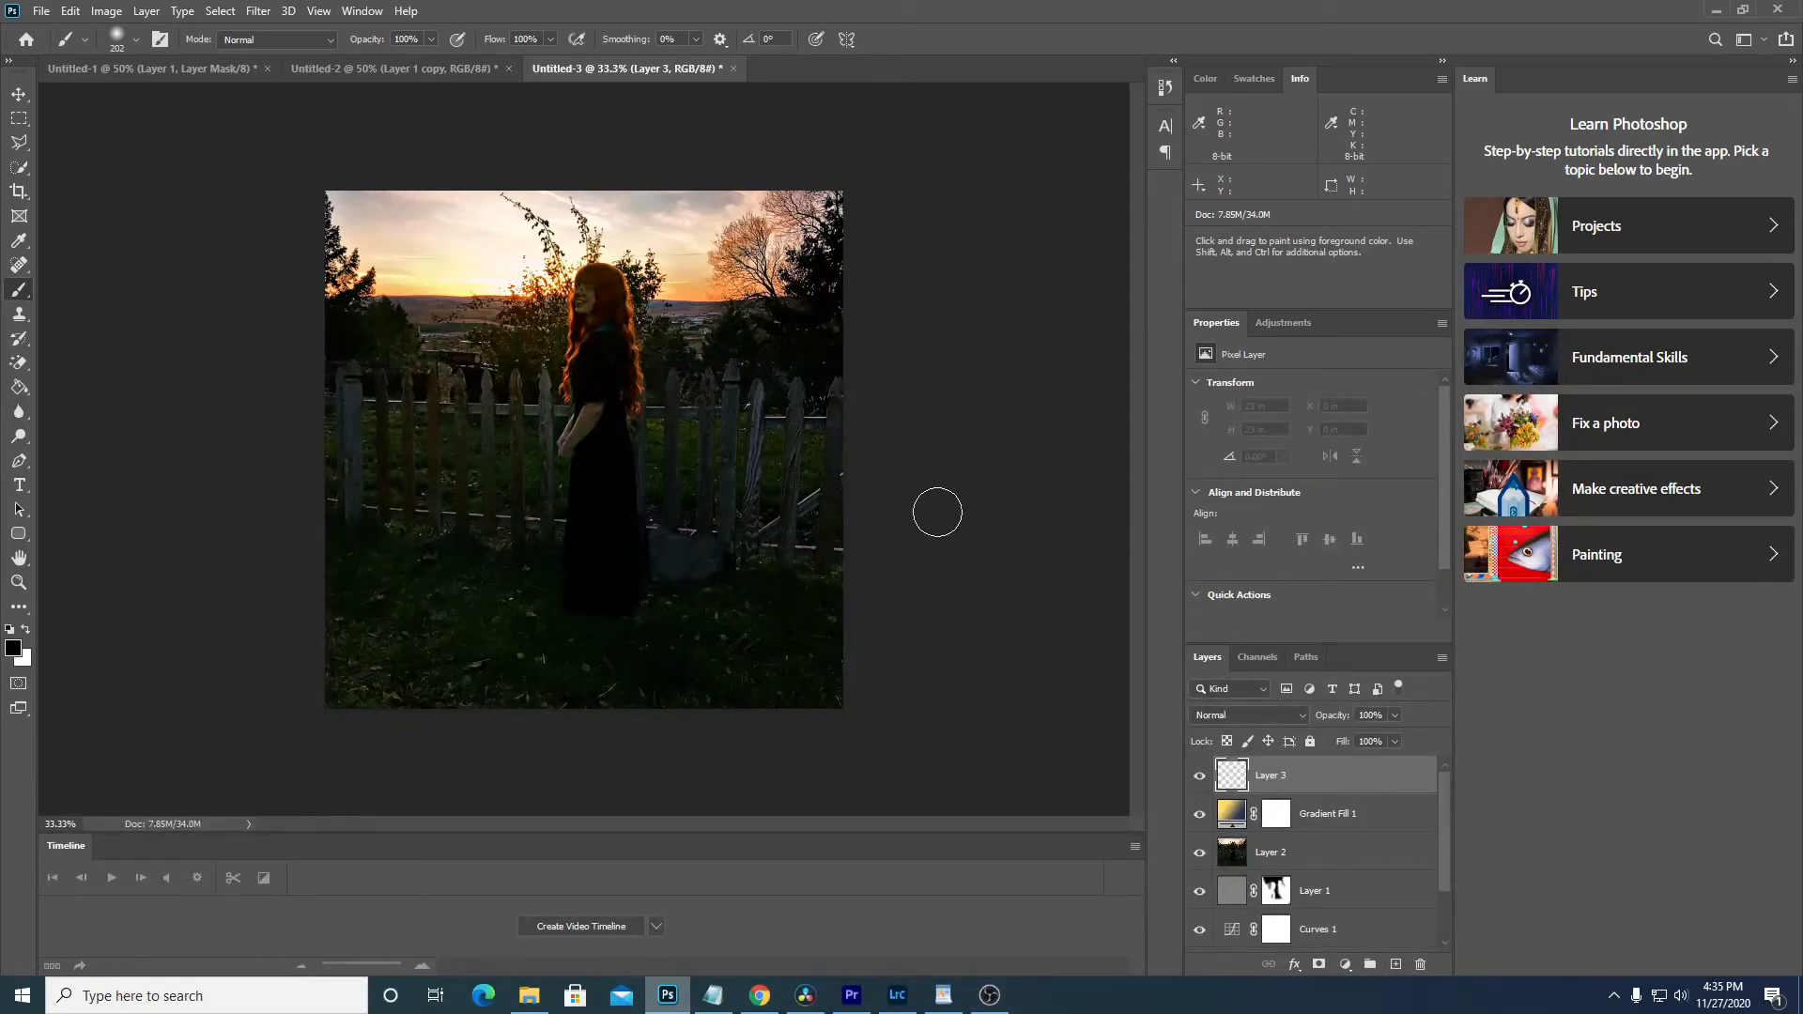
{"action": "key", "text": "alt+BackSpace"}
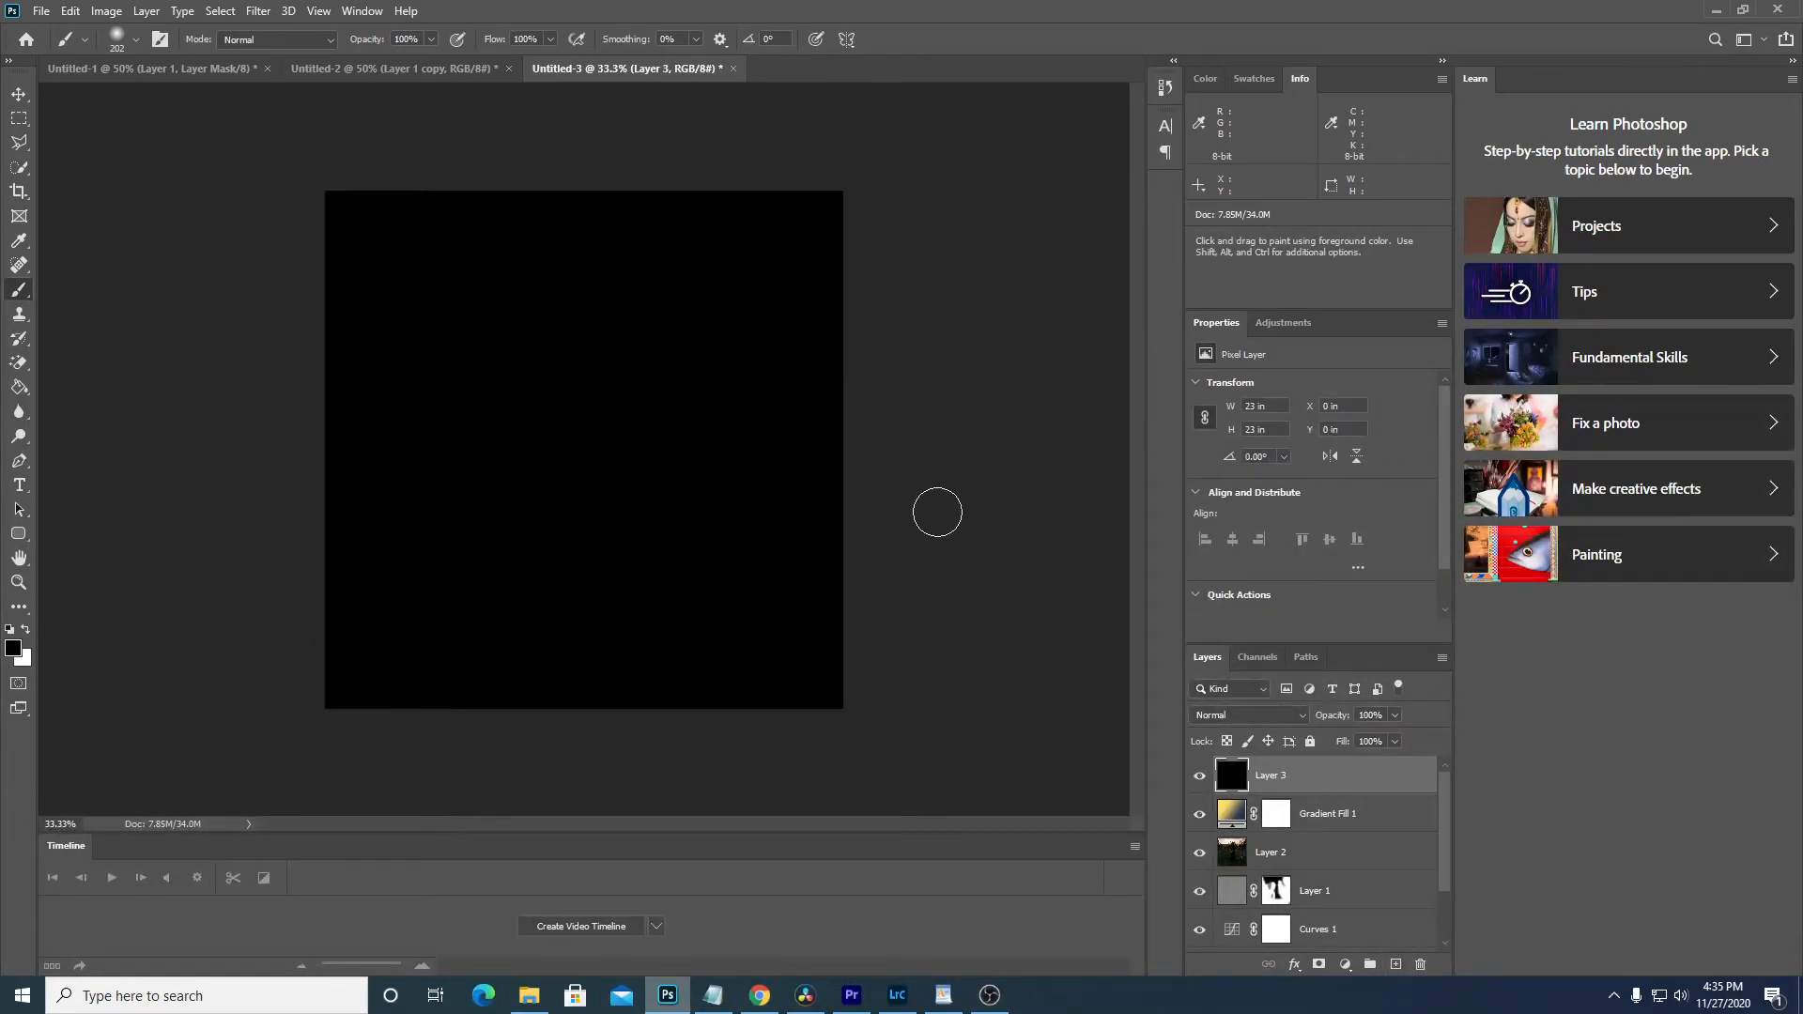
- Reapply the last Lens Flare to the black layer and set the layer's blend mode to Screen
{"action": "left_click", "coordinate": [249, 10]}
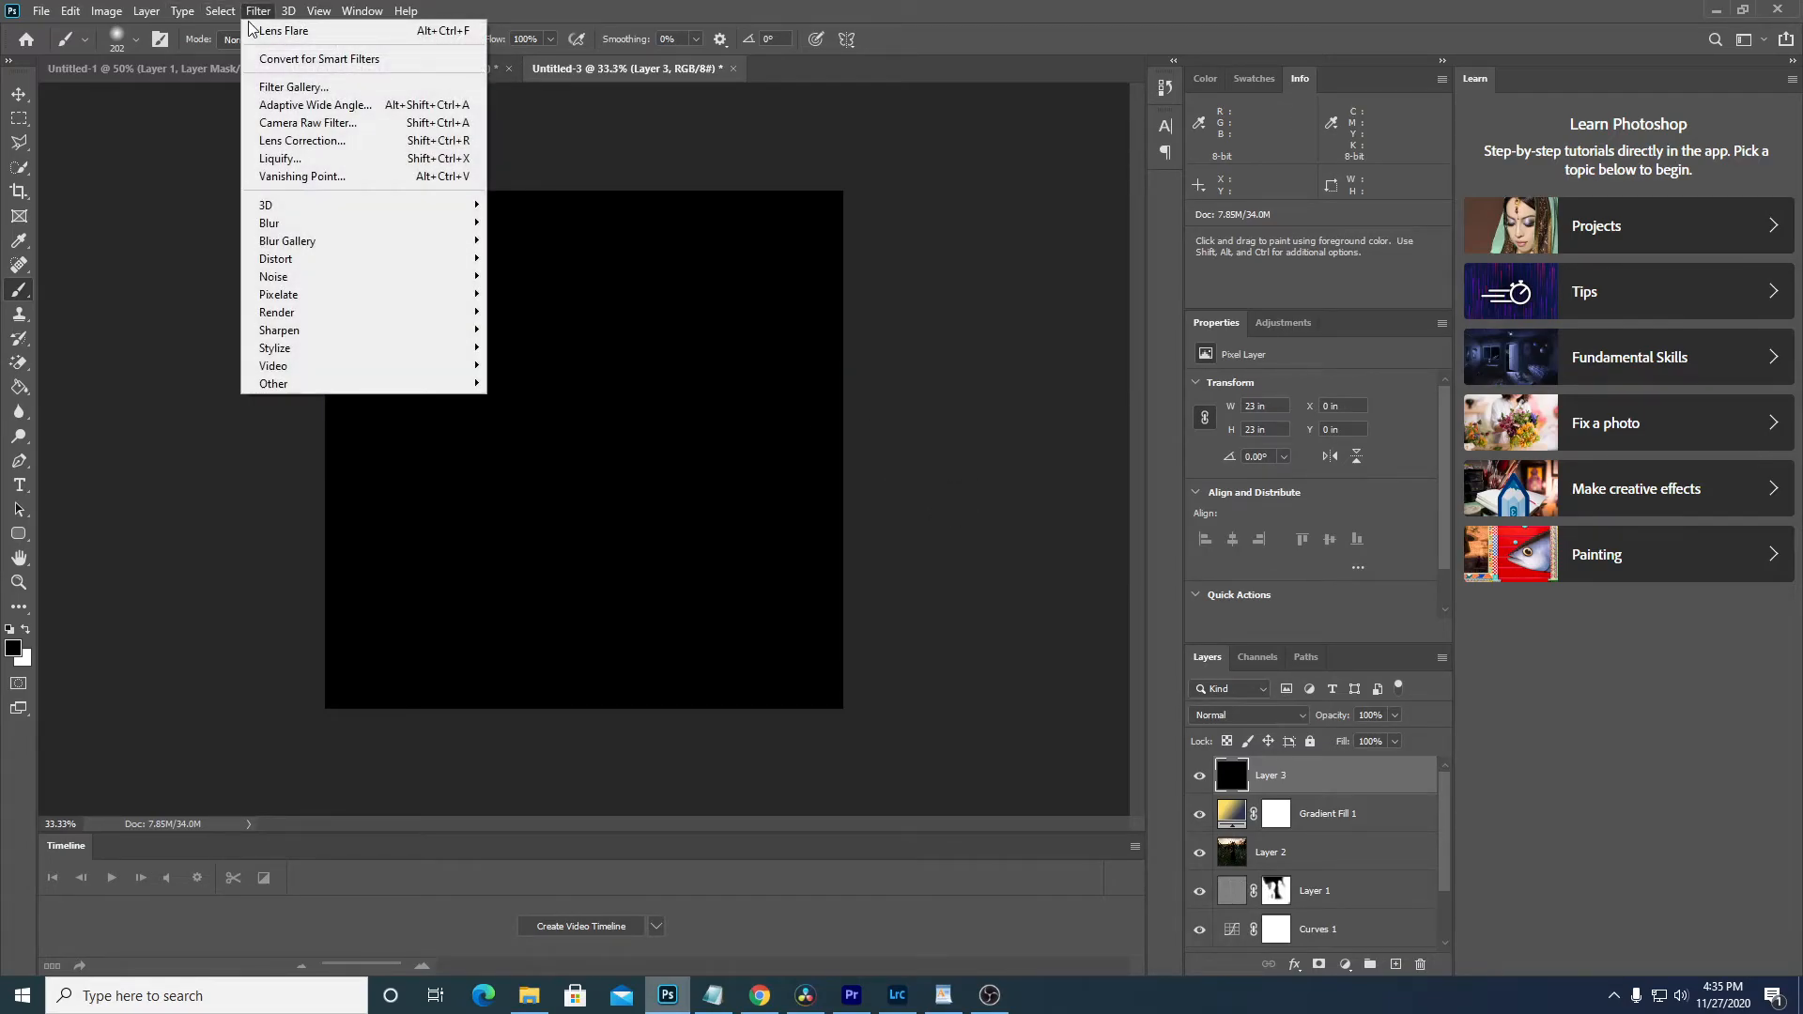
{"action": "left_click", "coordinate": [346, 35]}
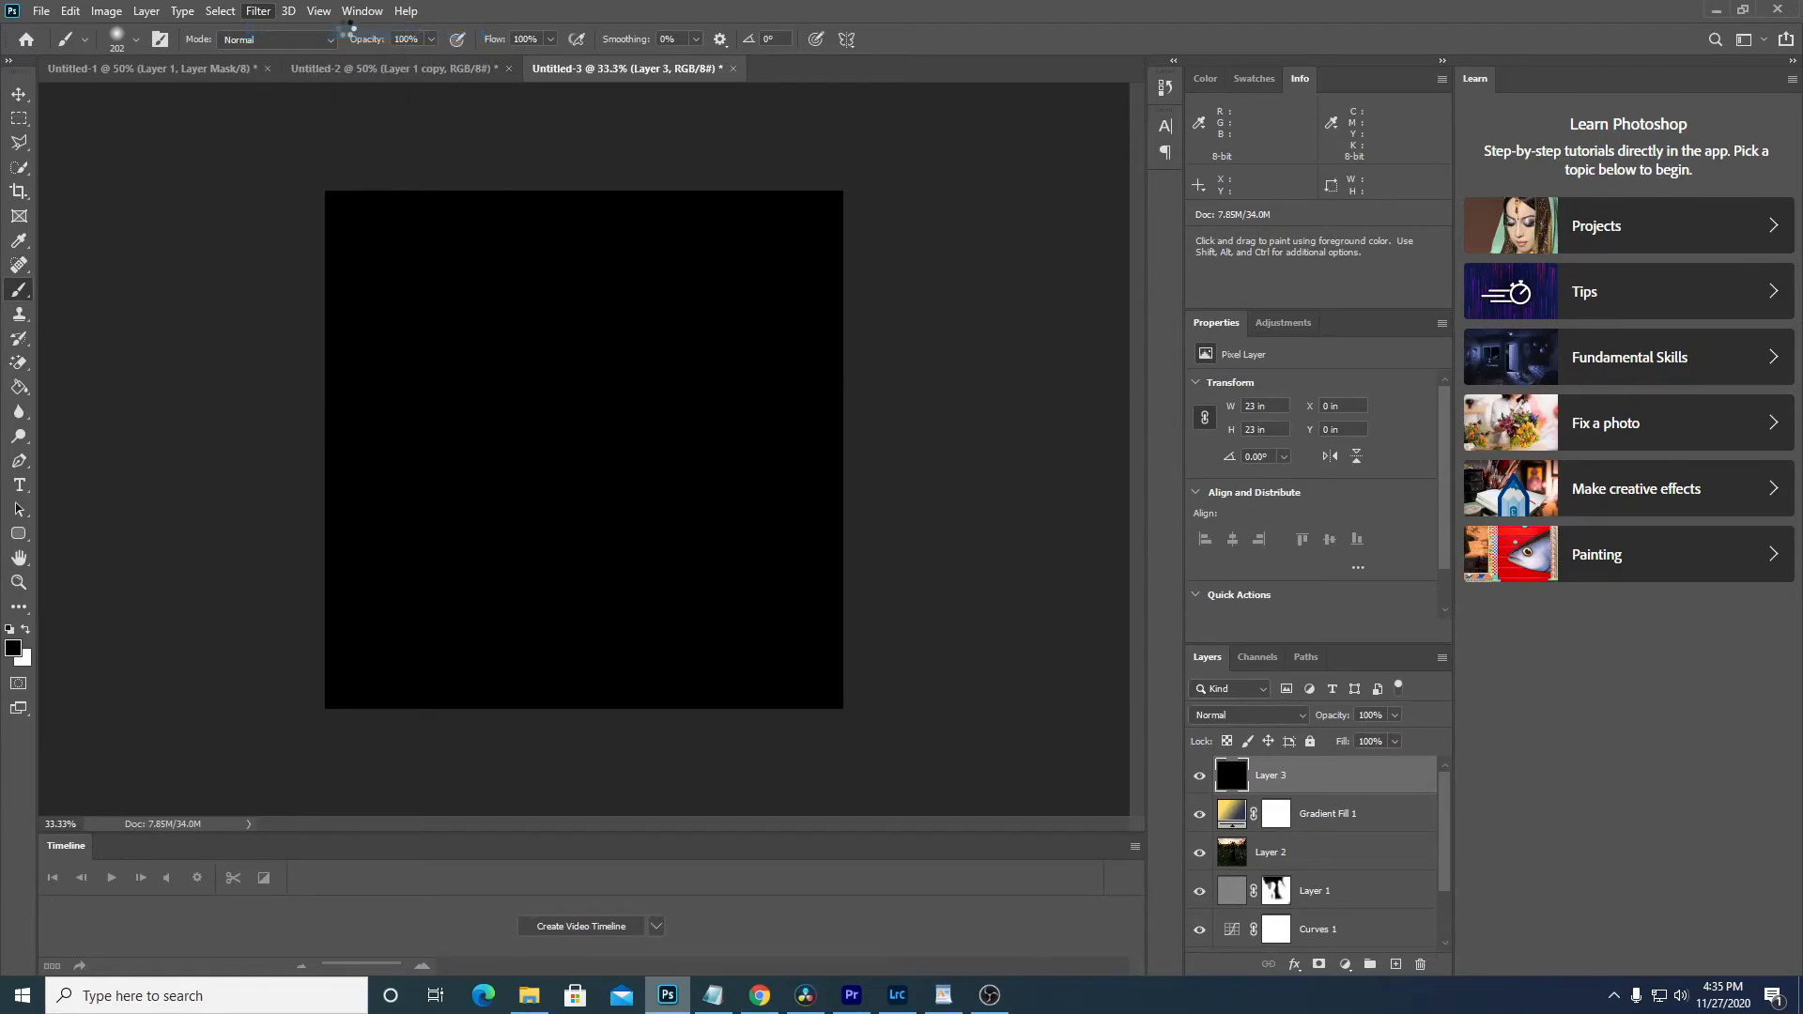
{"action": "left_click", "coordinate": [1229, 716]}
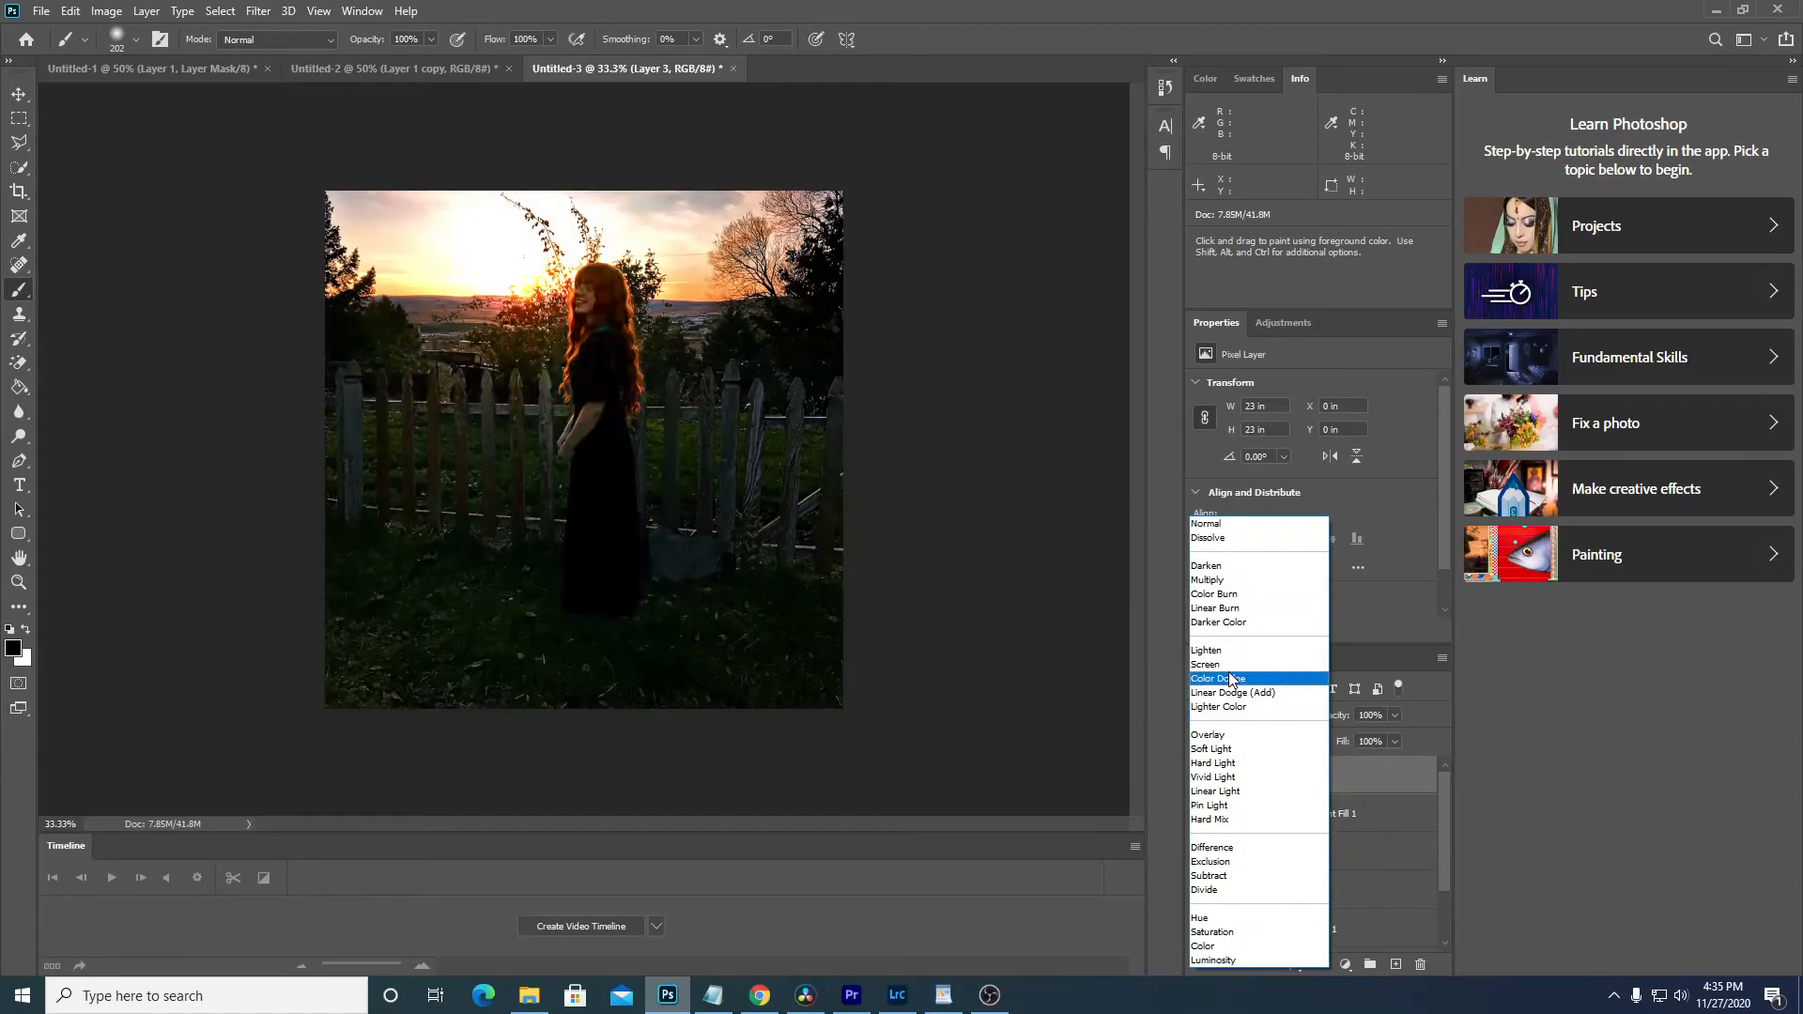
{"action": "left_click", "coordinate": [1226, 665]}
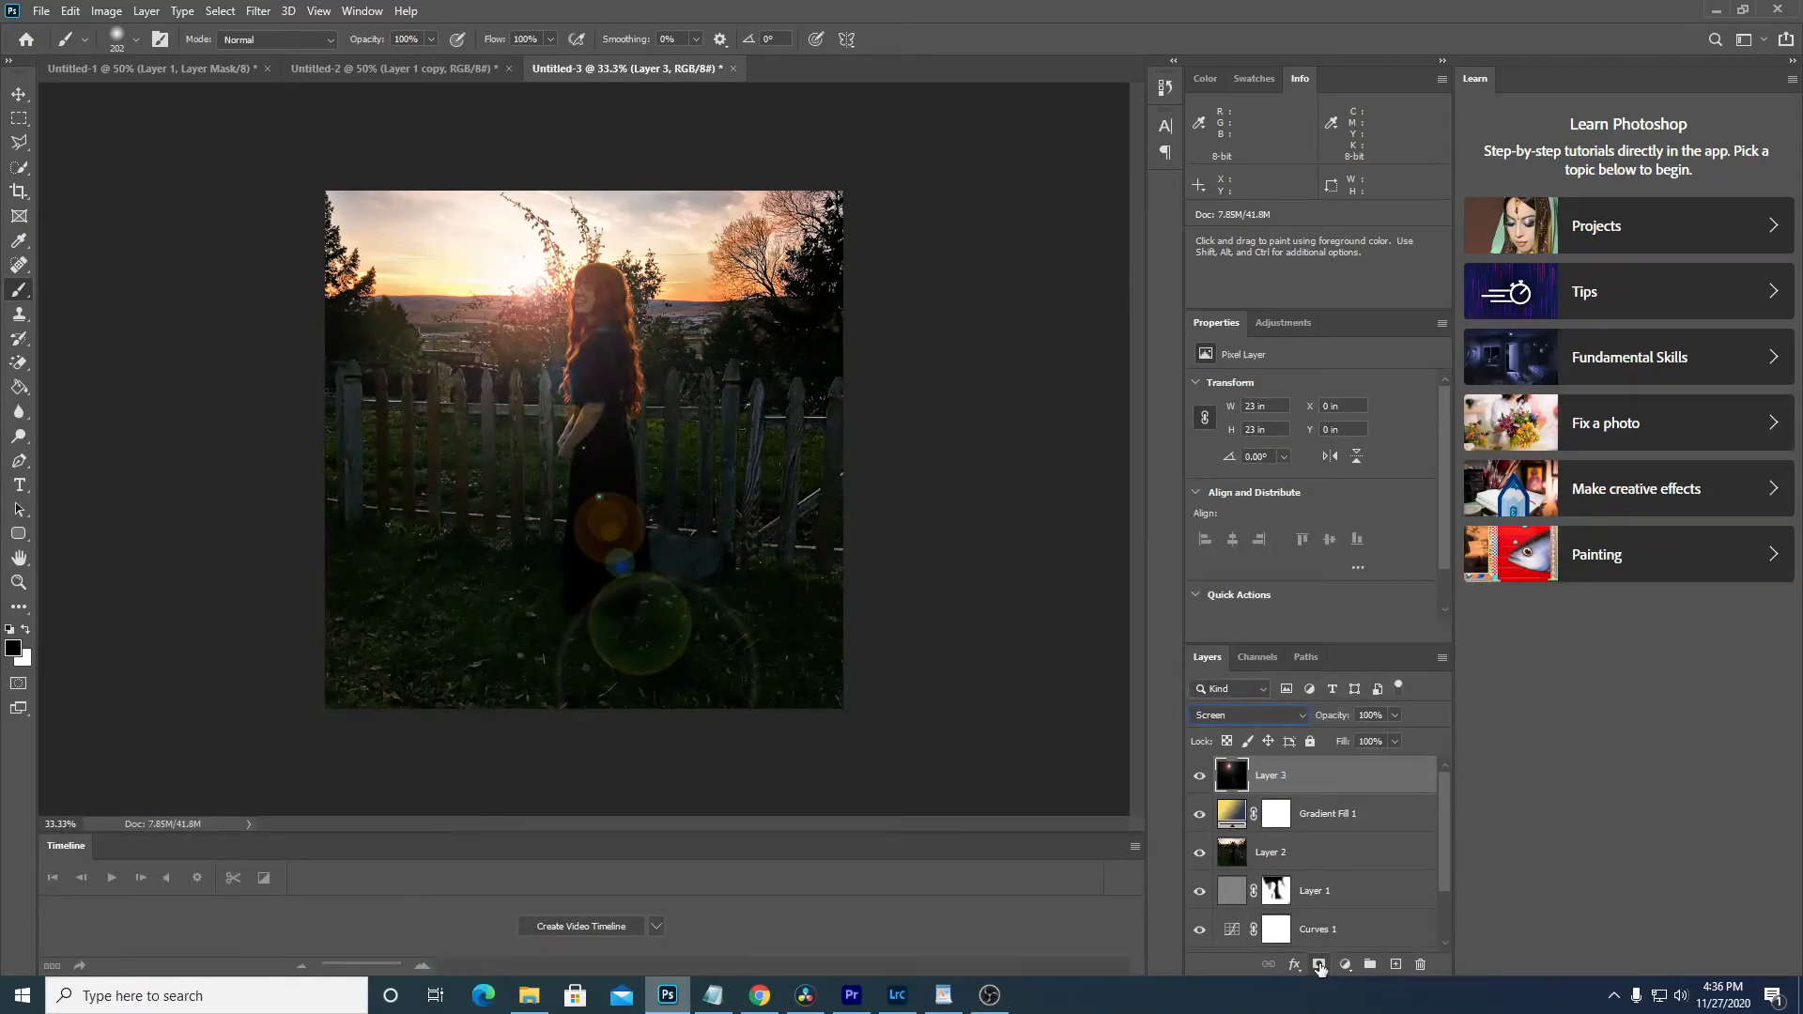
- Mask the flare layer and paint black with a large soft brush at 41% opacity over the flare spots on the dress, woman and grass
{"action": "left_click", "coordinate": [1319, 966]}
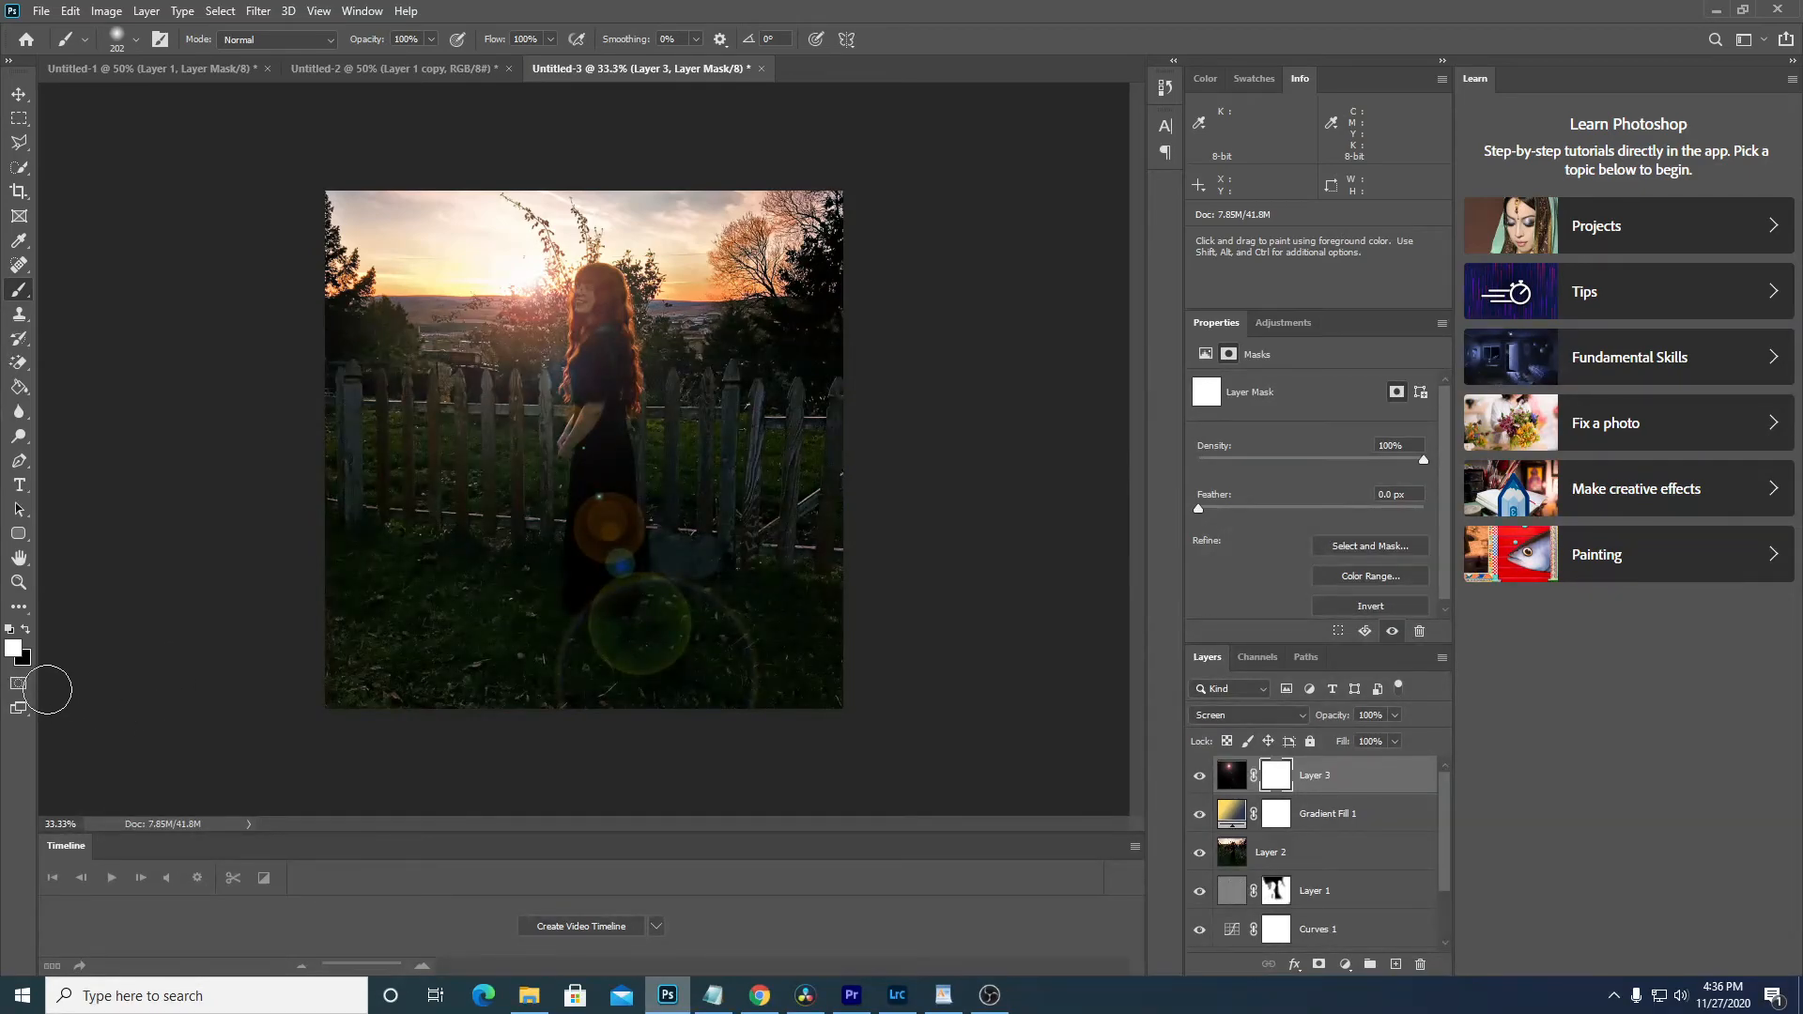
{"action": "left_click", "coordinate": [26, 631]}
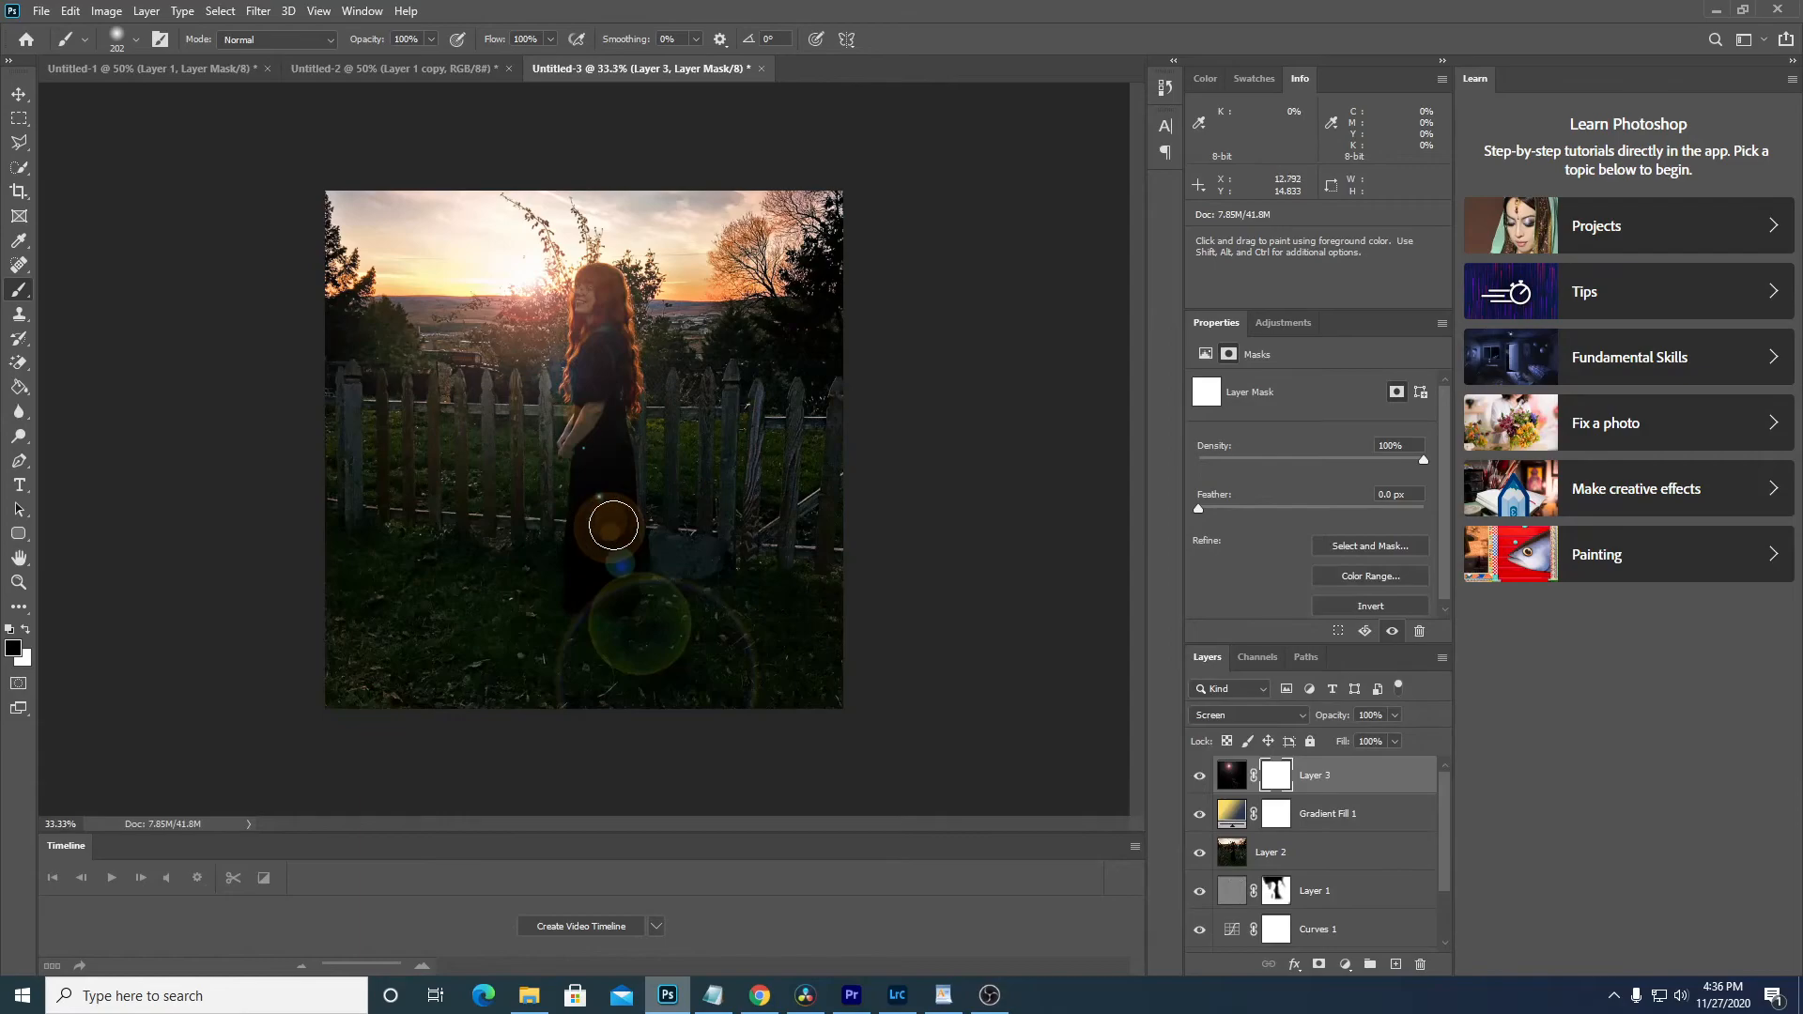
{"action": "left_click_drag", "start_coordinate": [465, 470], "coordinate": [517, 477]}
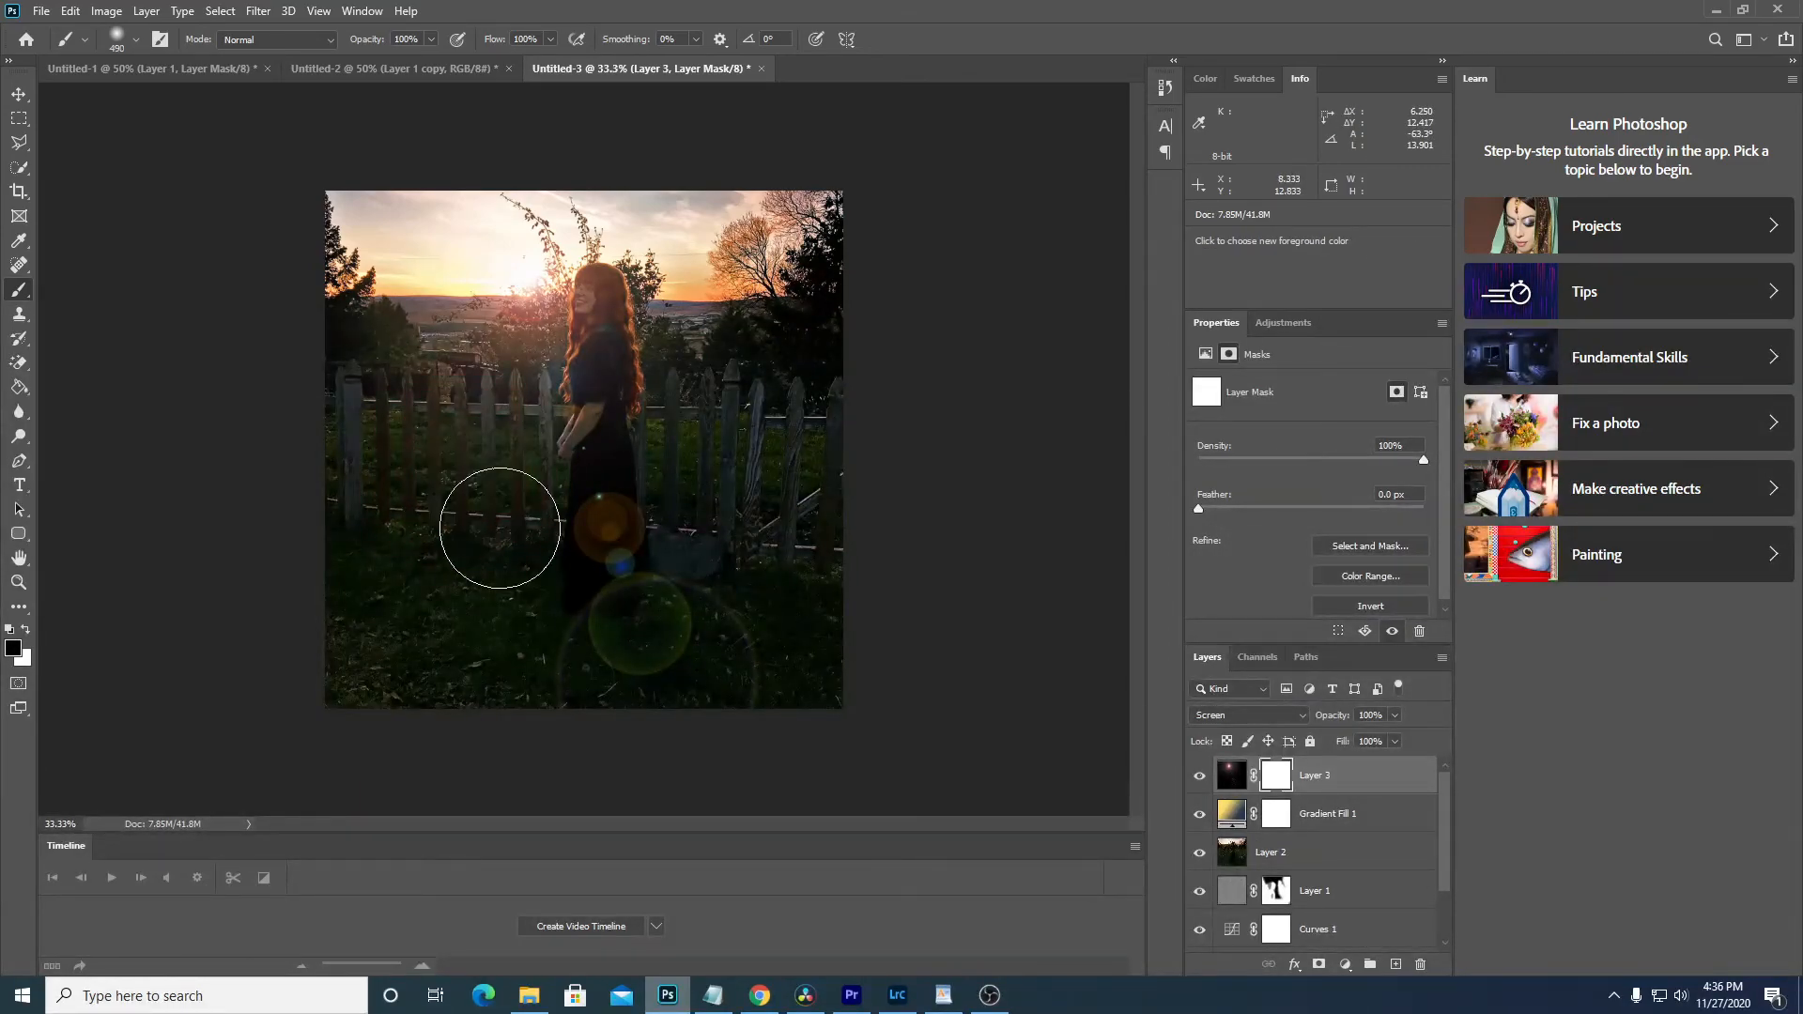
{"action": "left_click_drag", "start_coordinate": [366, 43], "coordinate": [311, 57]}
{"action": "mouse_move", "coordinate": [547, 504]}
{"action": "left_mouse_down"}
{"action": "mouse_move", "coordinate": [548, 547]}
{"action": "mouse_move", "coordinate": [631, 495]}
{"action": "mouse_move", "coordinate": [673, 545]}
{"action": "mouse_move", "coordinate": [633, 592]}
{"action": "mouse_move", "coordinate": [681, 627]}
{"action": "mouse_move", "coordinate": [633, 616]}
{"action": "mouse_move", "coordinate": [721, 658]}
{"action": "mouse_move", "coordinate": [745, 704]}
{"action": "mouse_move", "coordinate": [650, 687]}
{"action": "mouse_move", "coordinate": [599, 563]}
{"action": "mouse_move", "coordinate": [599, 428]}
{"action": "mouse_move", "coordinate": [618, 386]}
{"action": "mouse_move", "coordinate": [597, 455]}
{"action": "mouse_move", "coordinate": [616, 571]}
{"action": "mouse_move", "coordinate": [550, 672]}
{"action": "mouse_move", "coordinate": [670, 686]}
{"action": "mouse_move", "coordinate": [738, 660]}
{"action": "mouse_move", "coordinate": [743, 696]}
{"action": "mouse_move", "coordinate": [716, 672]}
{"action": "mouse_move", "coordinate": [625, 418]}
{"action": "mouse_move", "coordinate": [626, 312]}
{"action": "mouse_move", "coordinate": [588, 391]}
{"action": "left_mouse_up"}
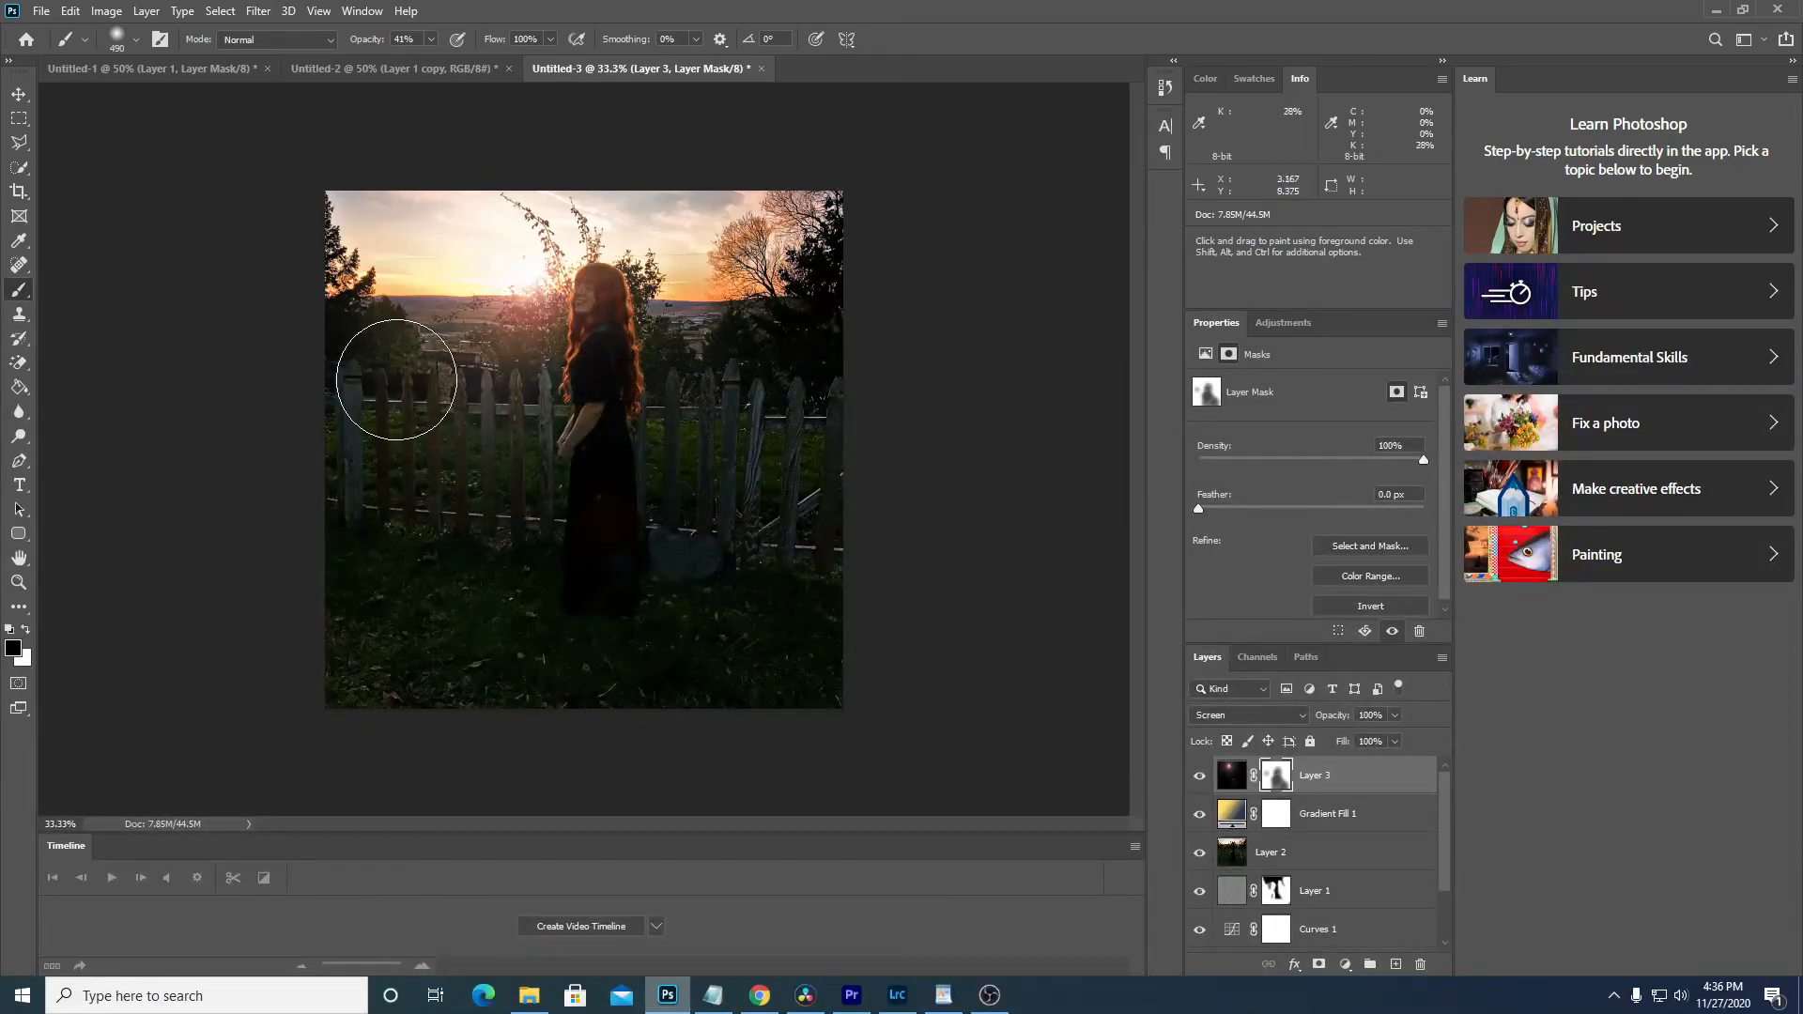
- Add a Curves adjustment above the flare layer and clip it to that layer
{"action": "left_click", "coordinate": [19, 94]}
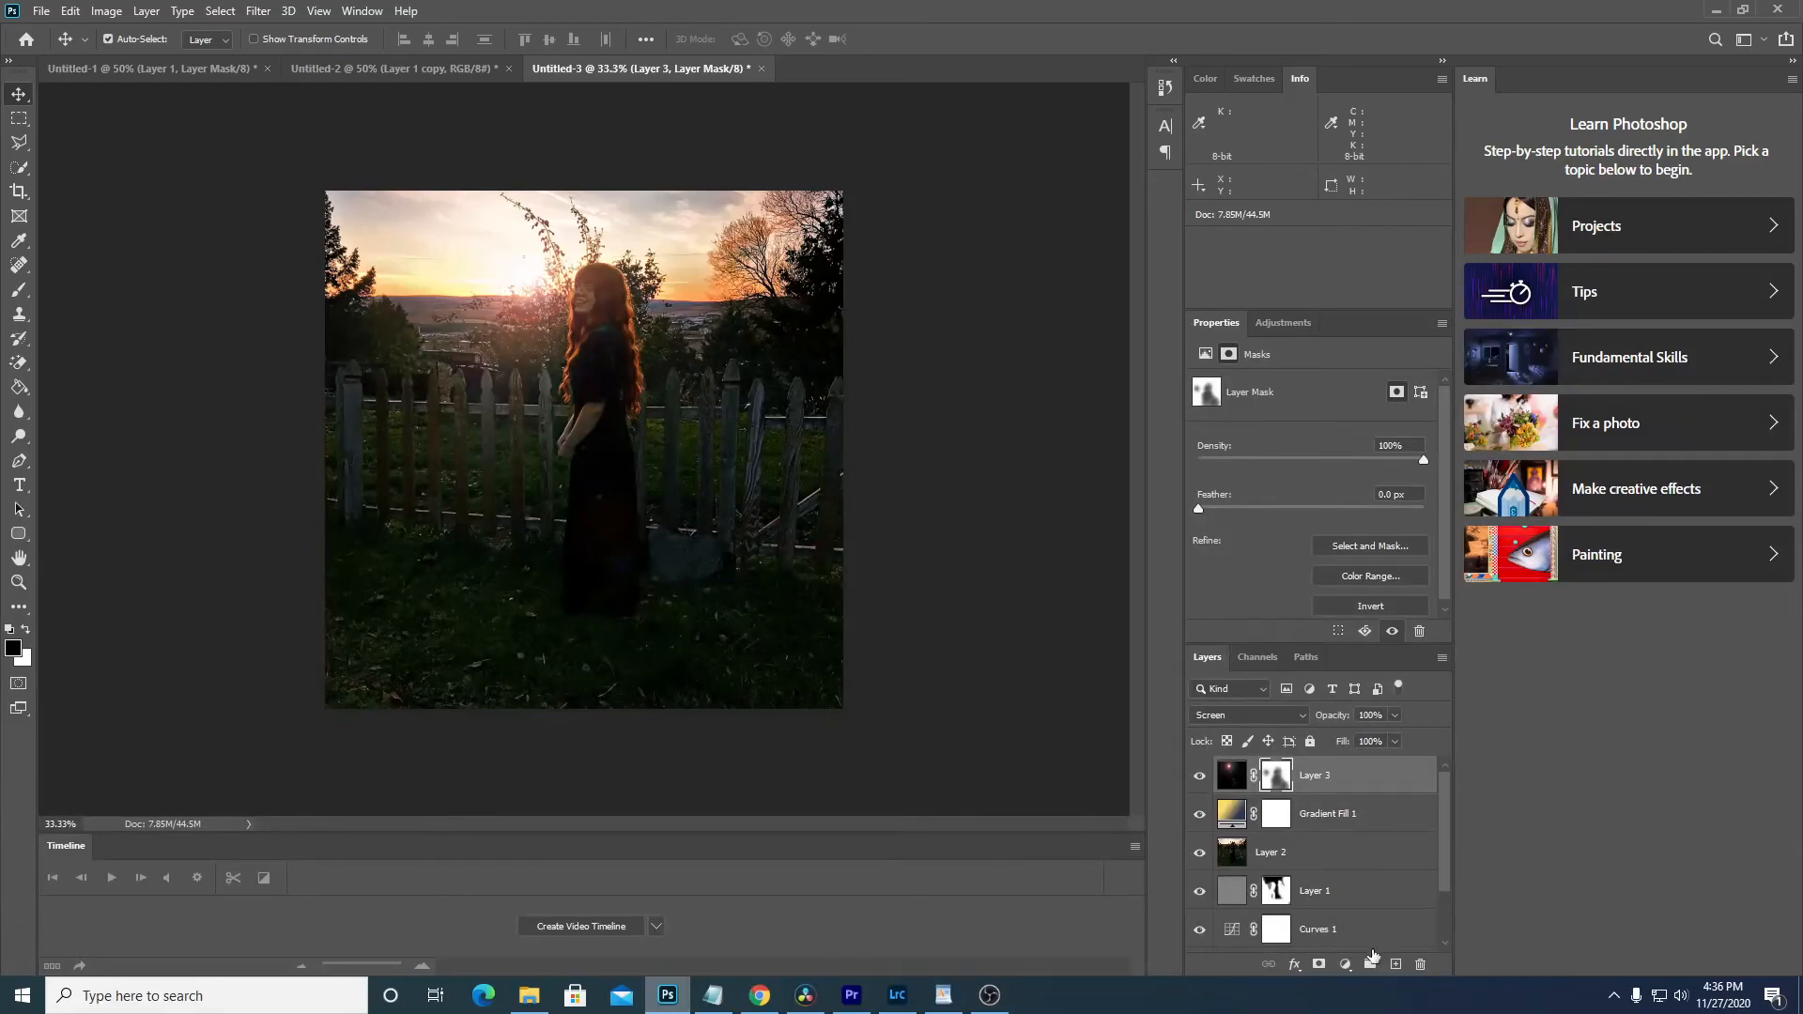
{"action": "left_click", "coordinate": [1345, 965]}
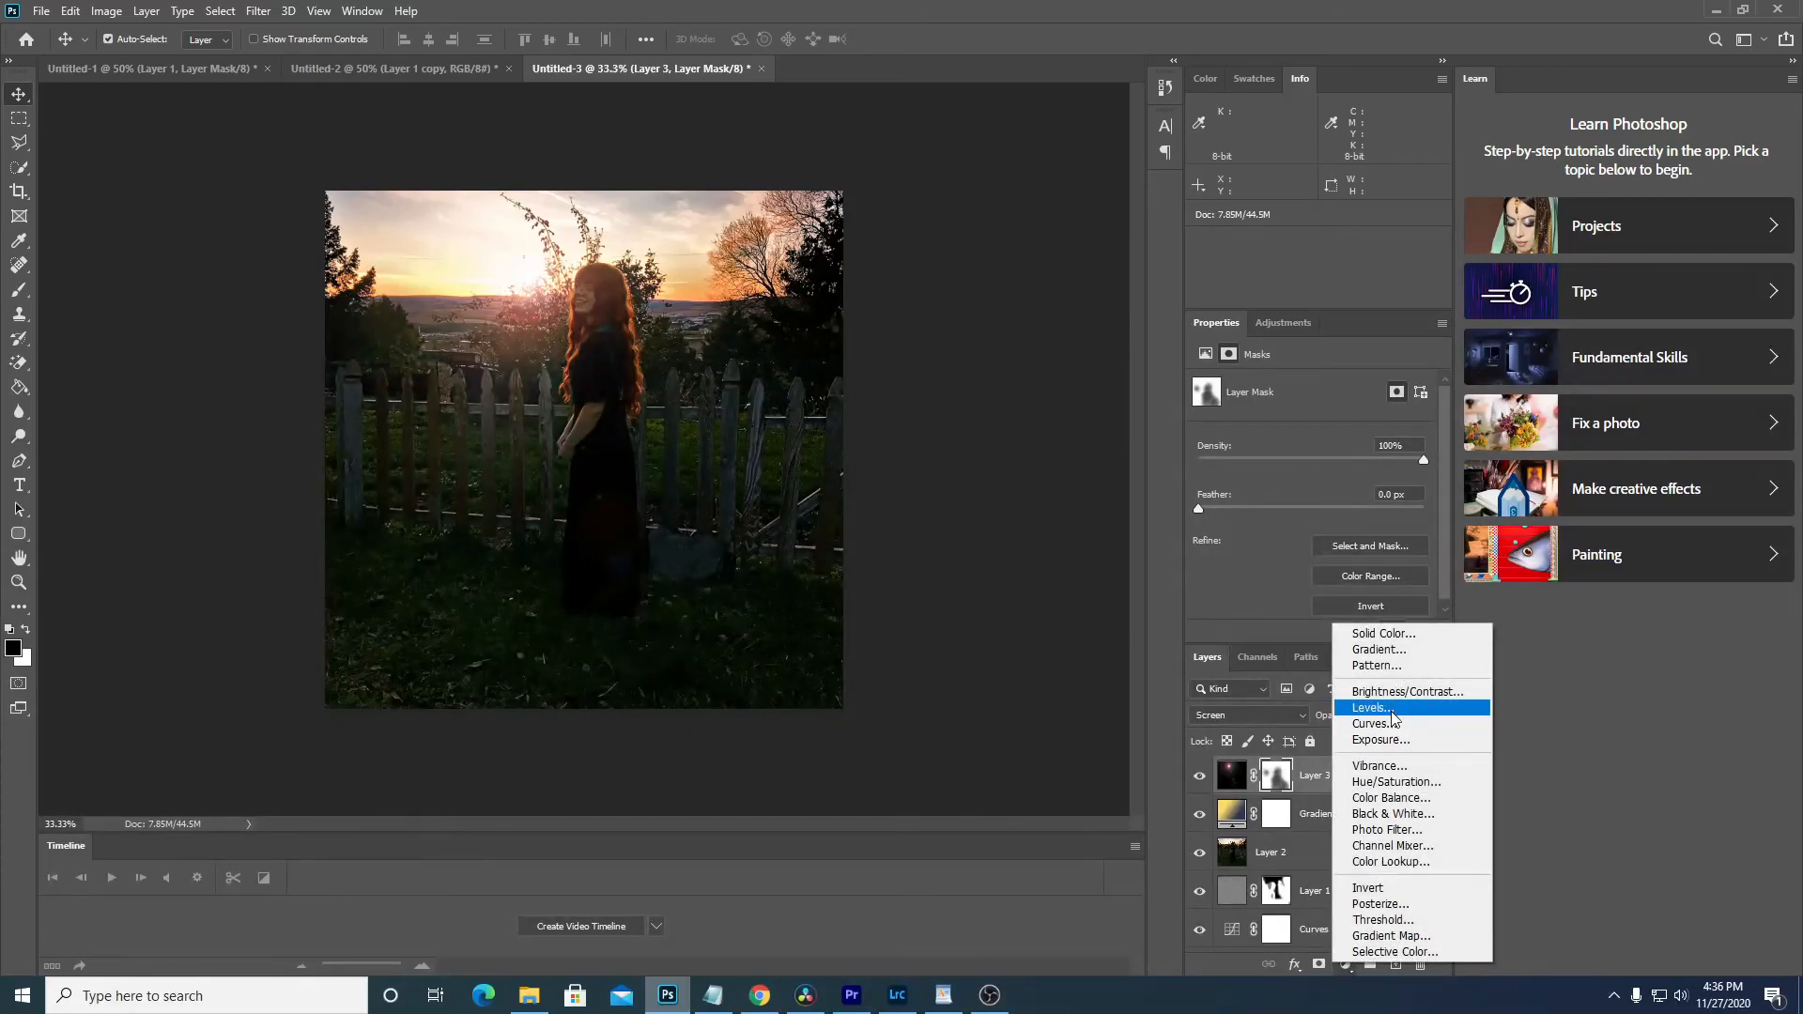
{"action": "left_click", "coordinate": [1393, 724]}
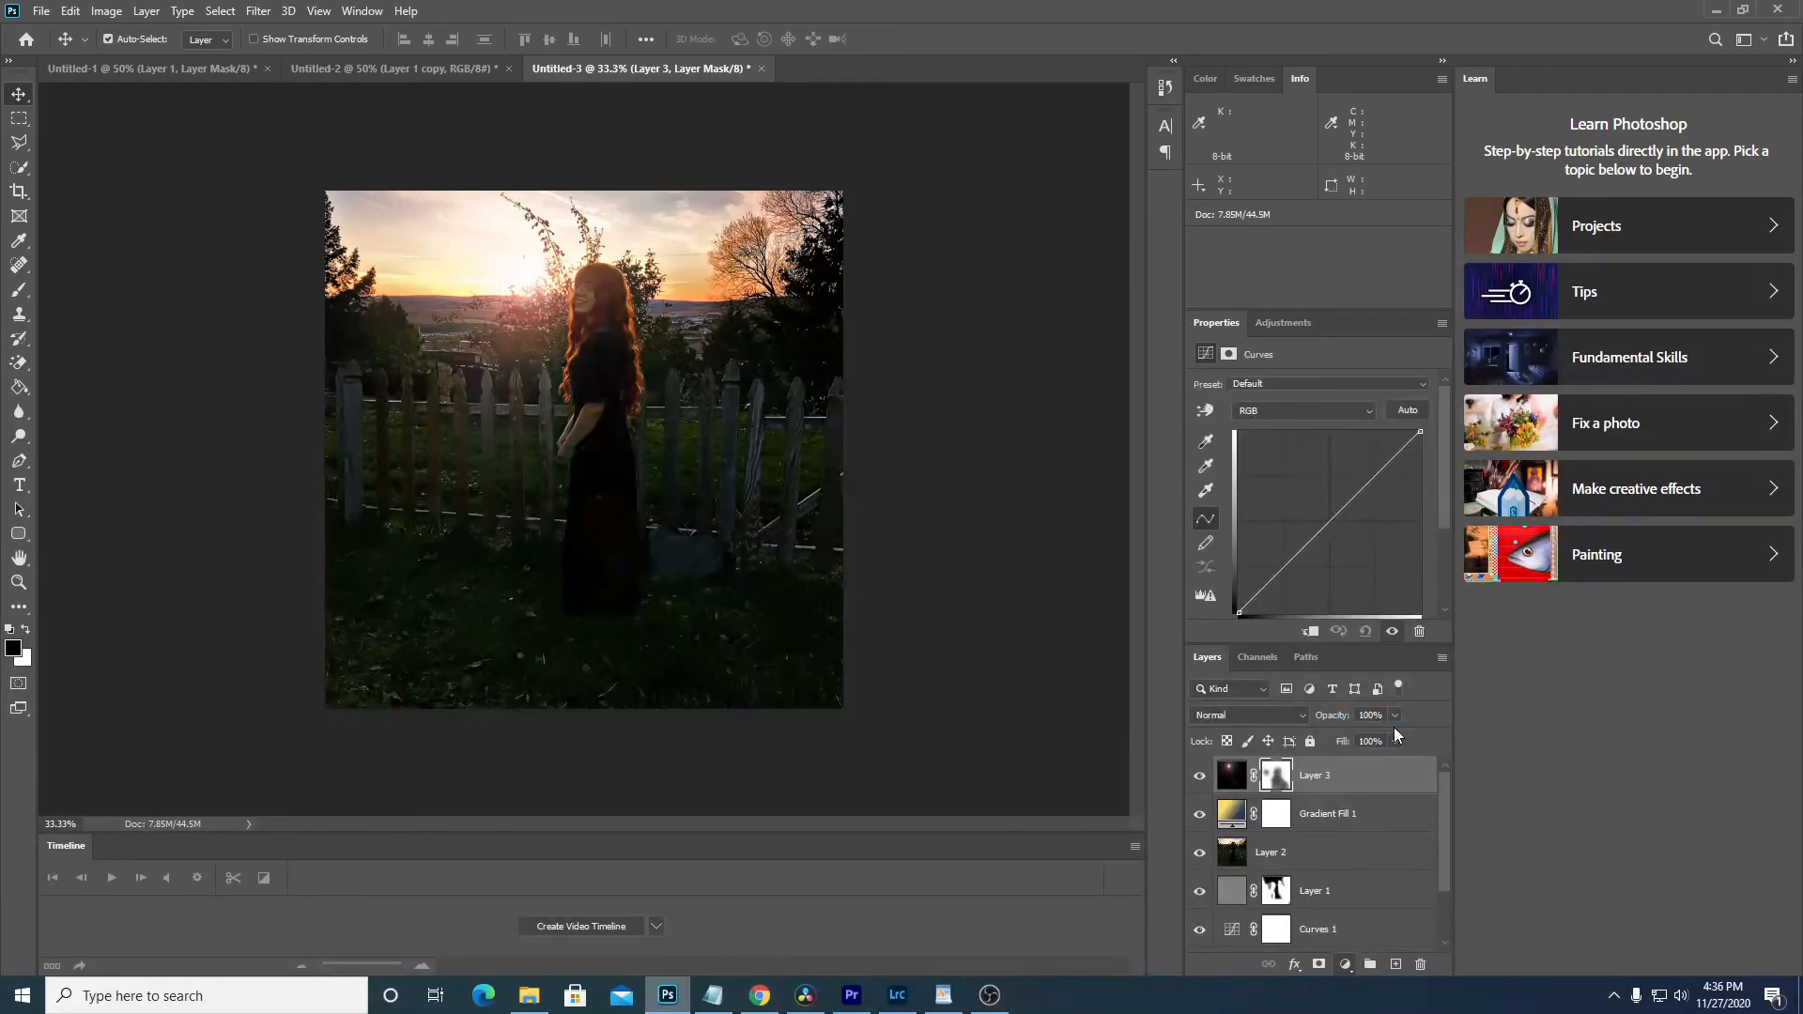
{"action": "left_click", "coordinate": [1311, 634]}
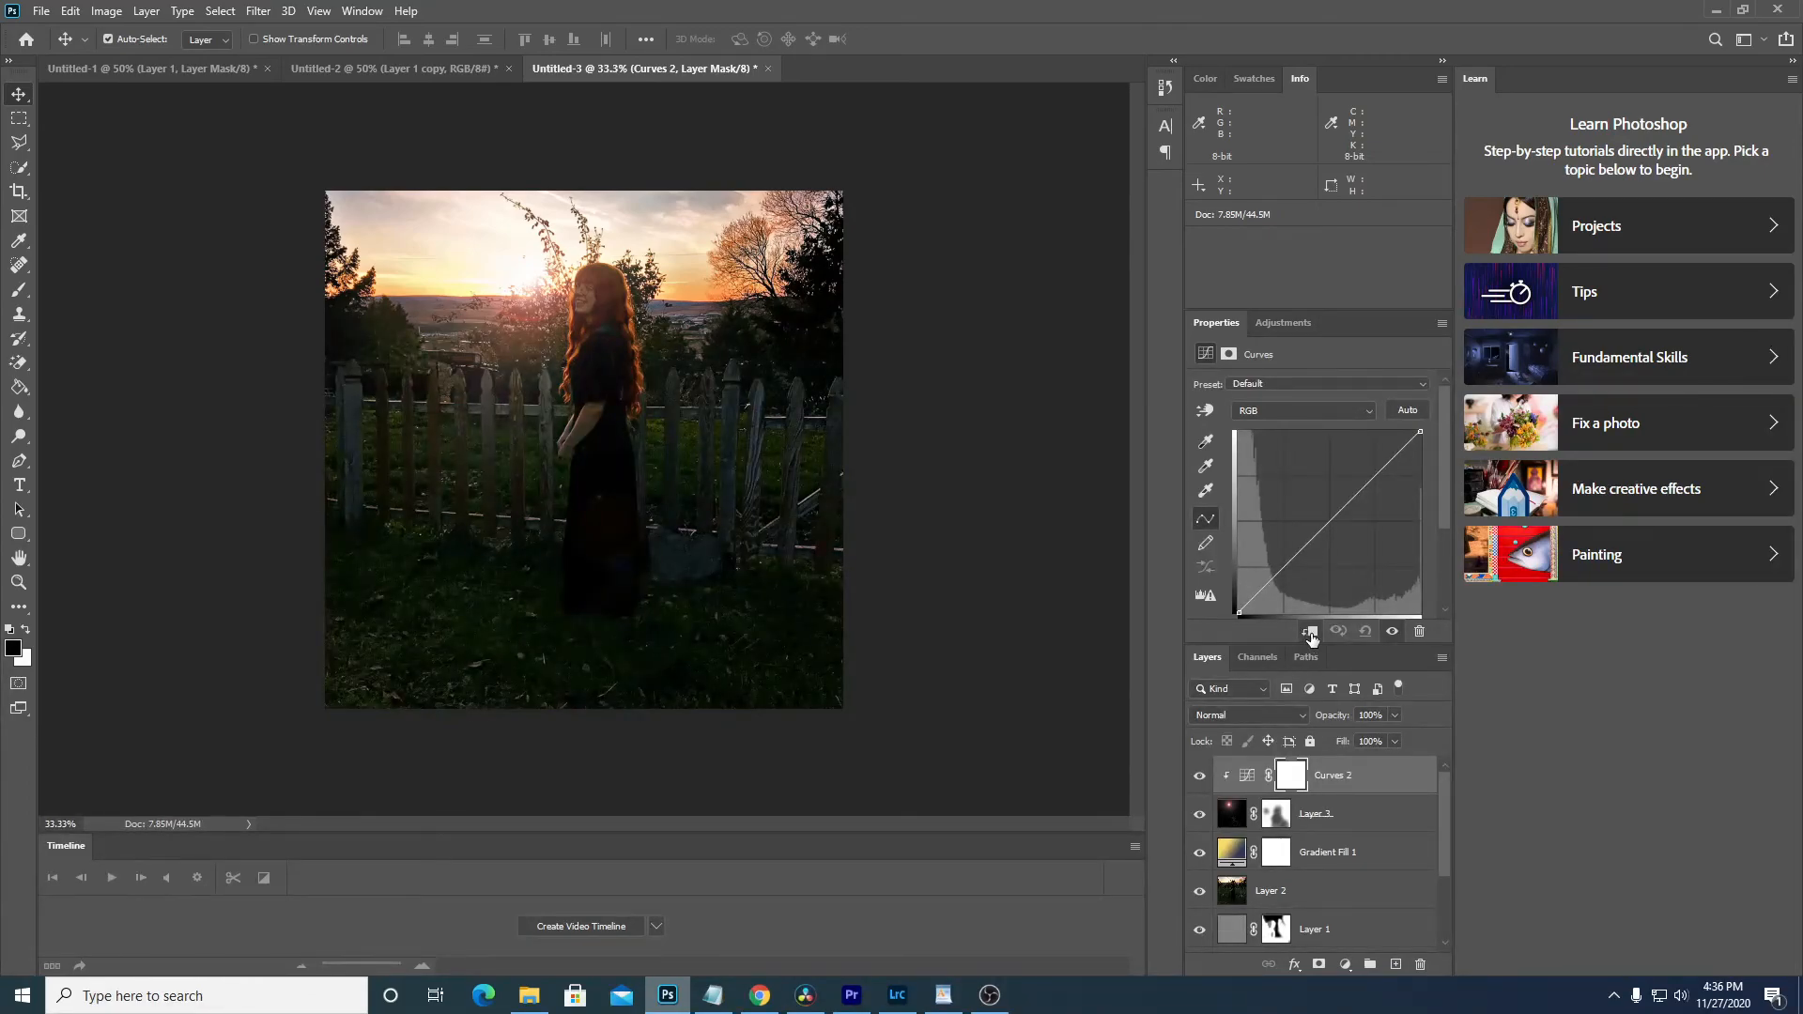
- Warm the flare in the clipped Curves by lowering the blue midtones slightly and raising the red midtones
{"action": "left_click", "coordinate": [1313, 409]}
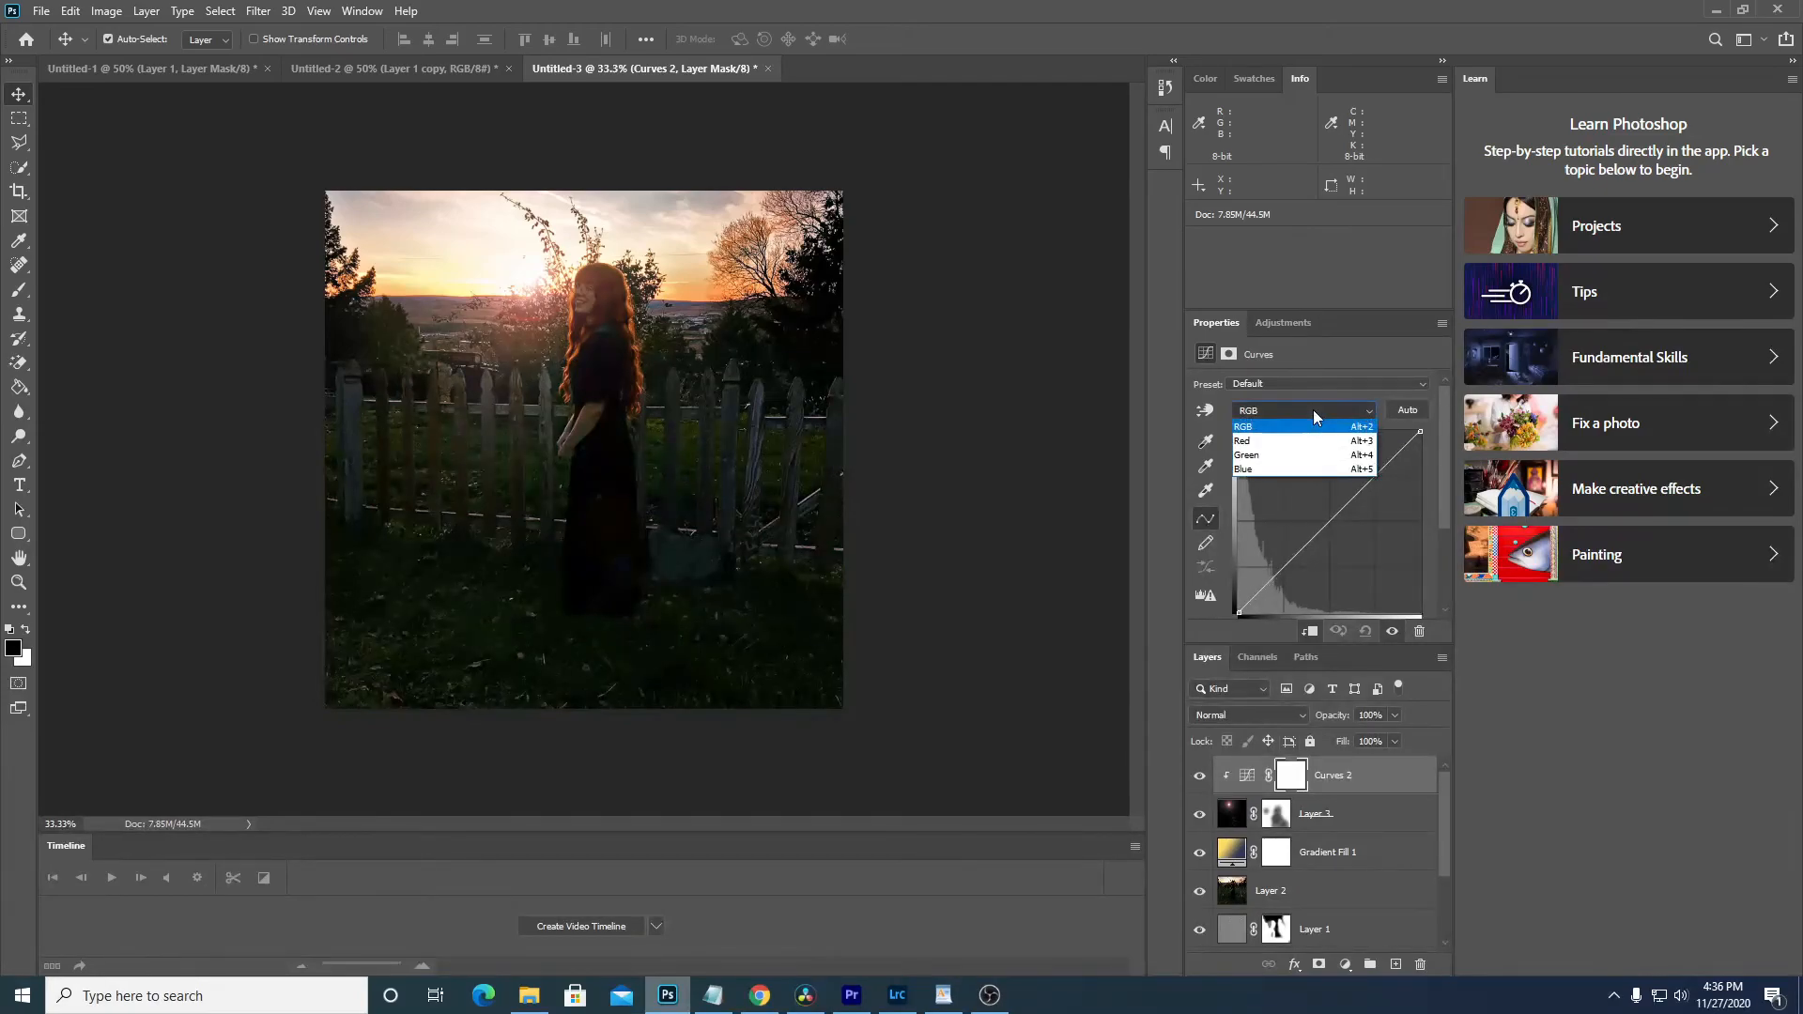
{"action": "left_click", "coordinate": [1312, 468]}
{"action": "left_click_drag", "start_coordinate": [1328, 521], "coordinate": [1333, 534]}
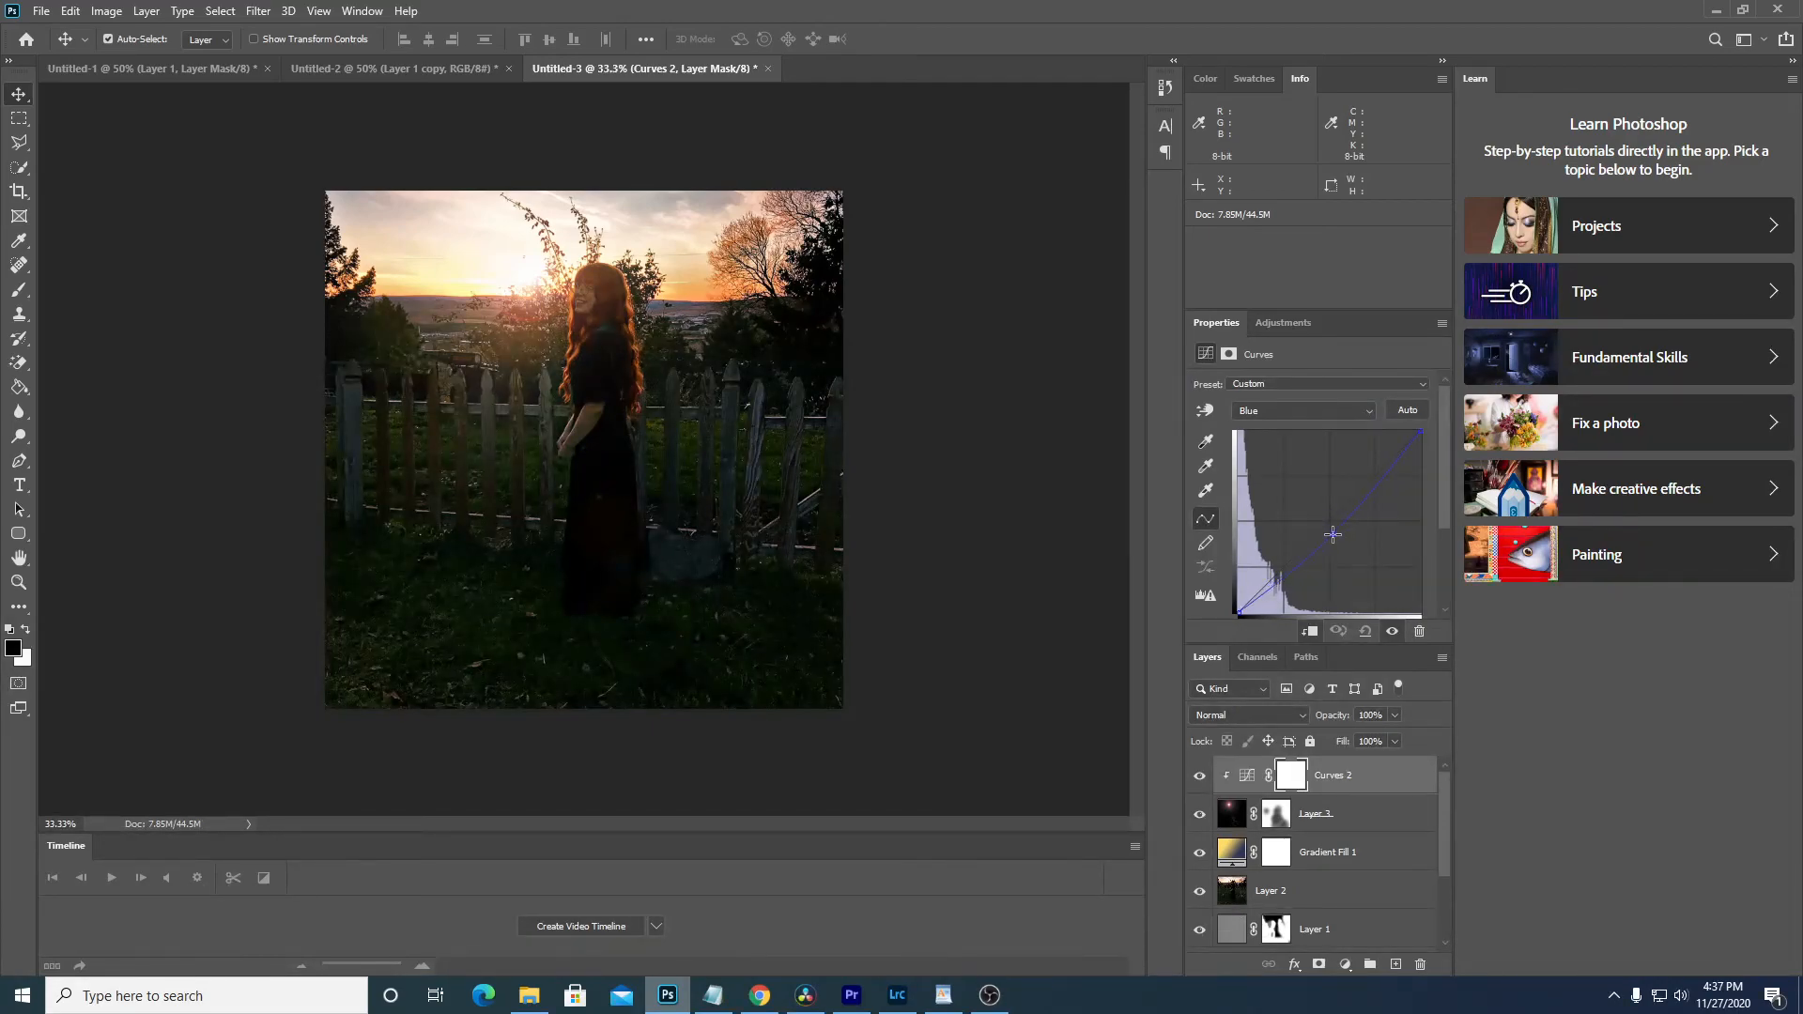
{"action": "left_click", "coordinate": [1316, 417]}
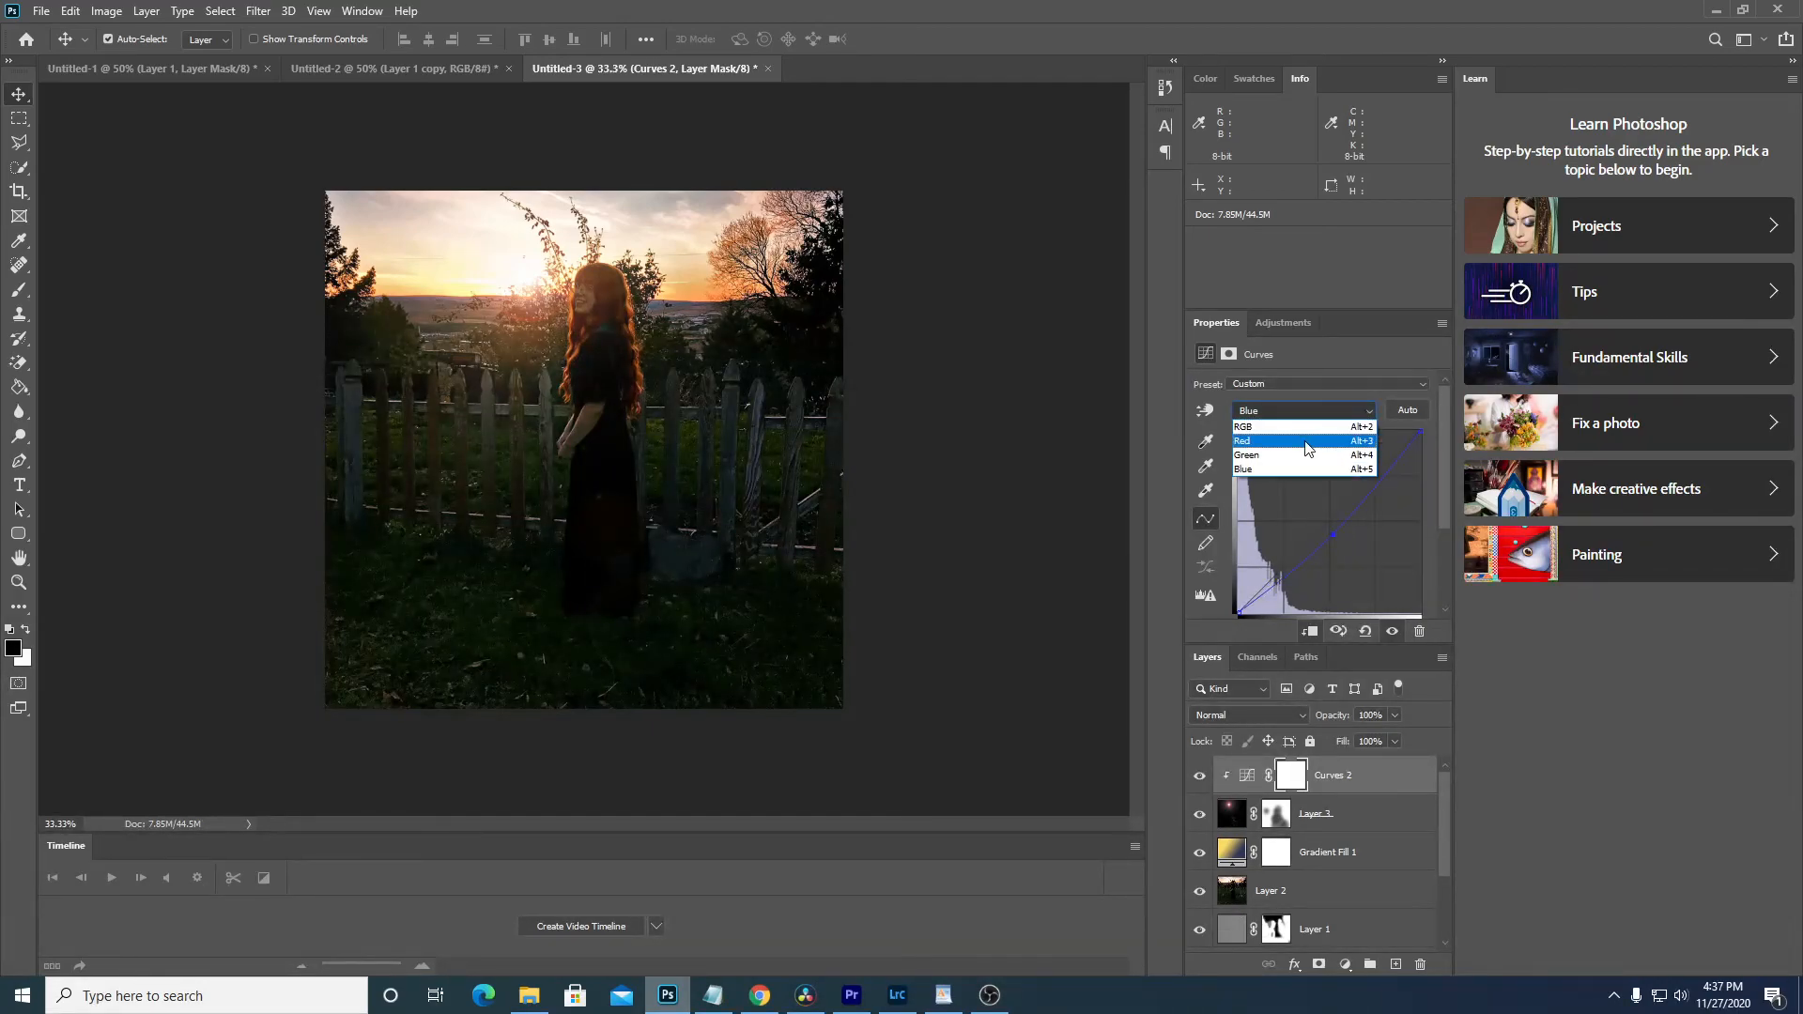
{"action": "left_click", "coordinate": [1308, 443]}
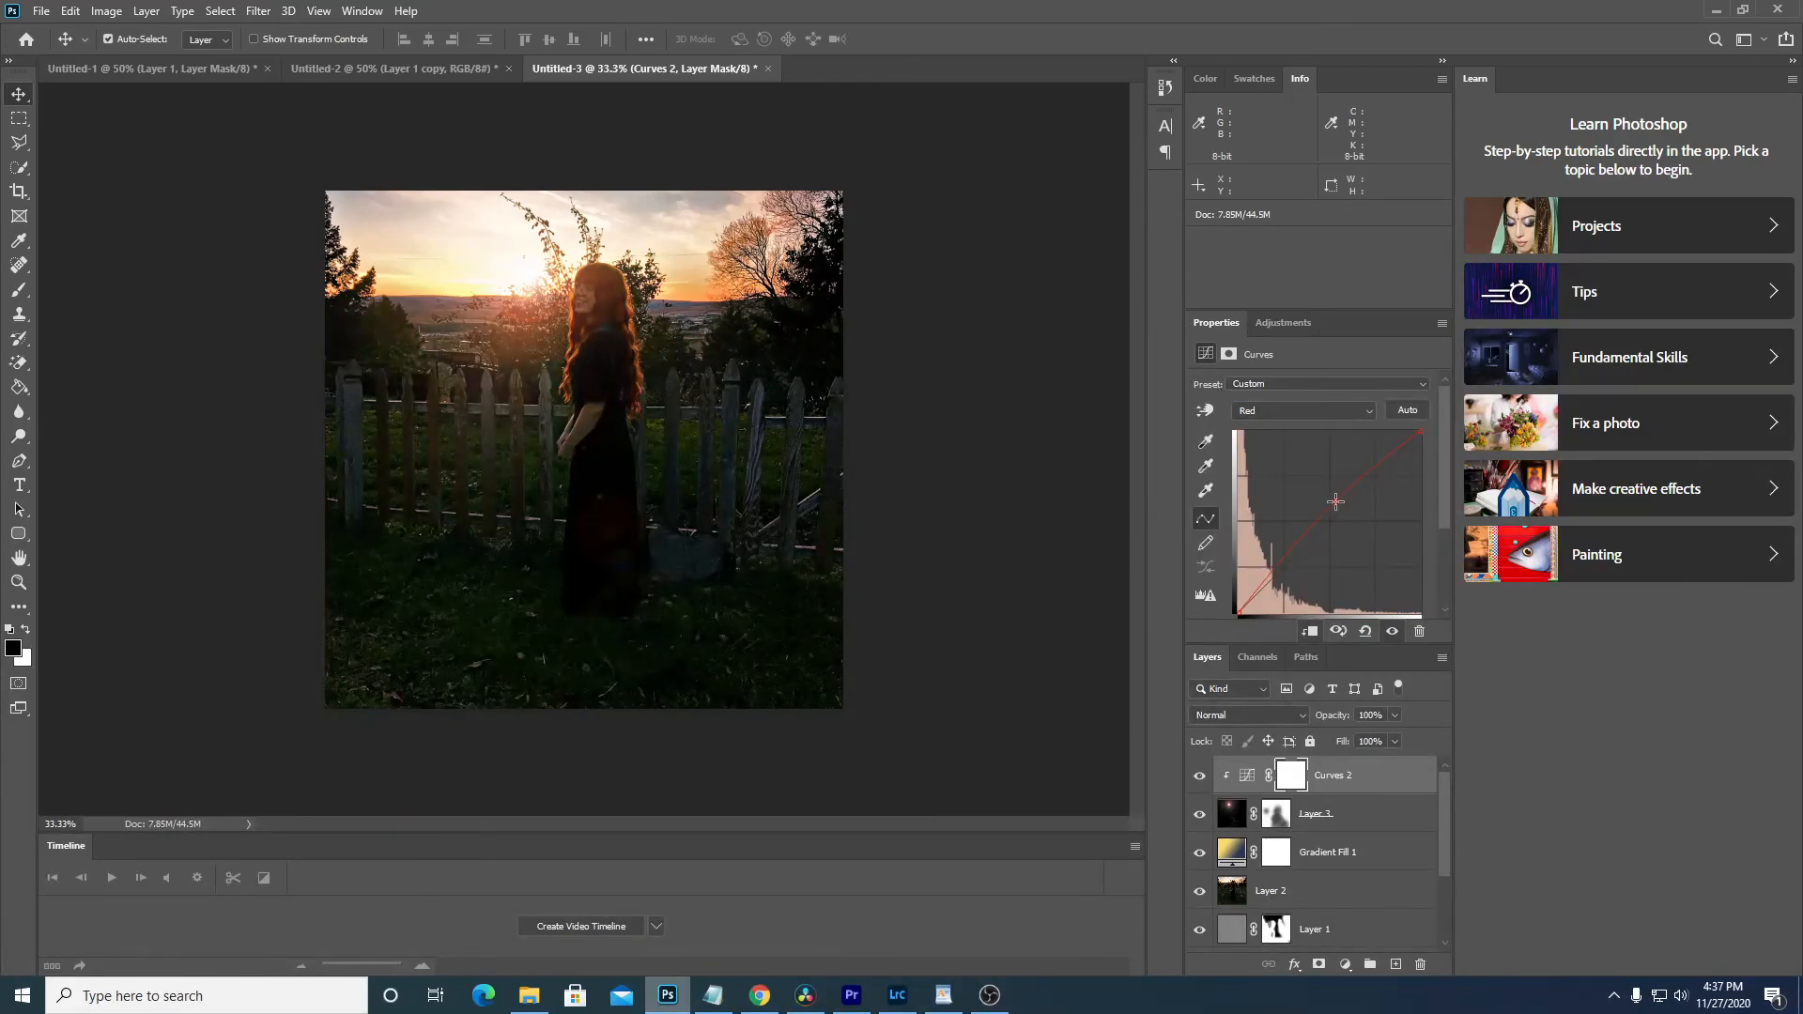
- Brighten the flare by raising the midpoint of the clipped Curves adjustment's RGB curve slightly
{"action": "left_click", "coordinate": [1303, 417]}
{"action": "left_click", "coordinate": [1305, 427]}
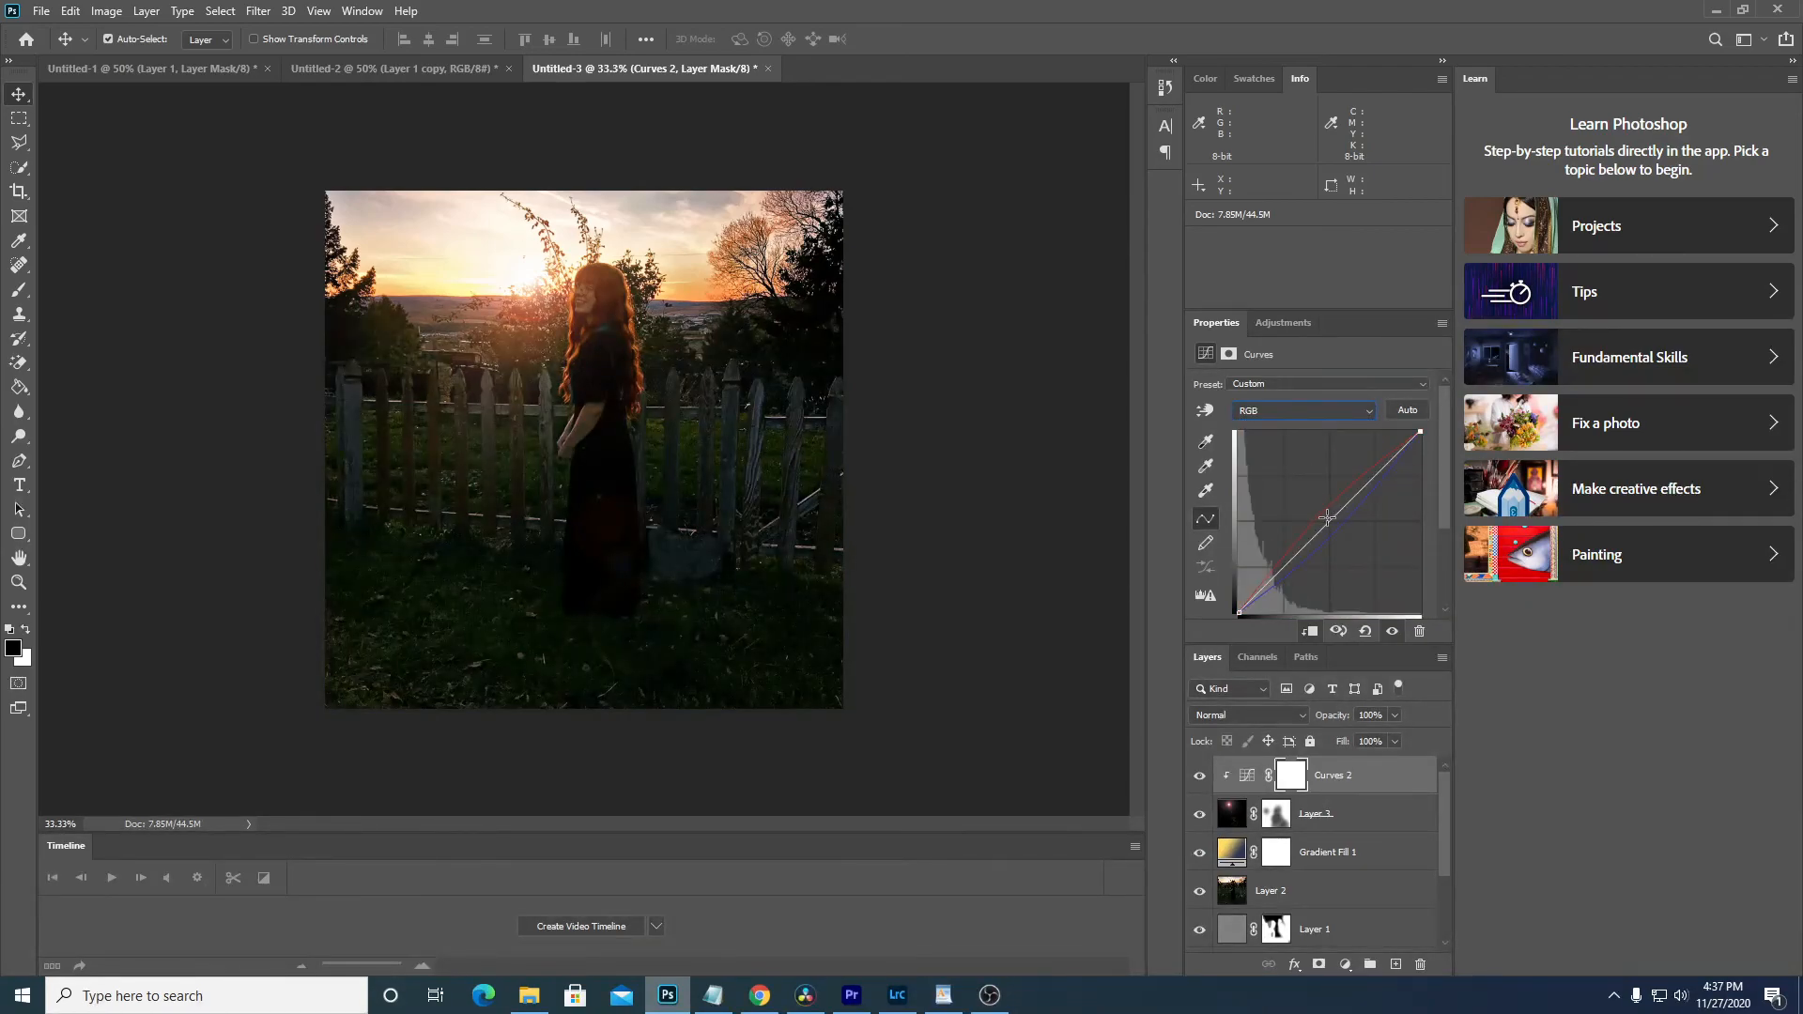
{"action": "left_click_drag", "start_coordinate": [1326, 517], "coordinate": [1321, 518]}
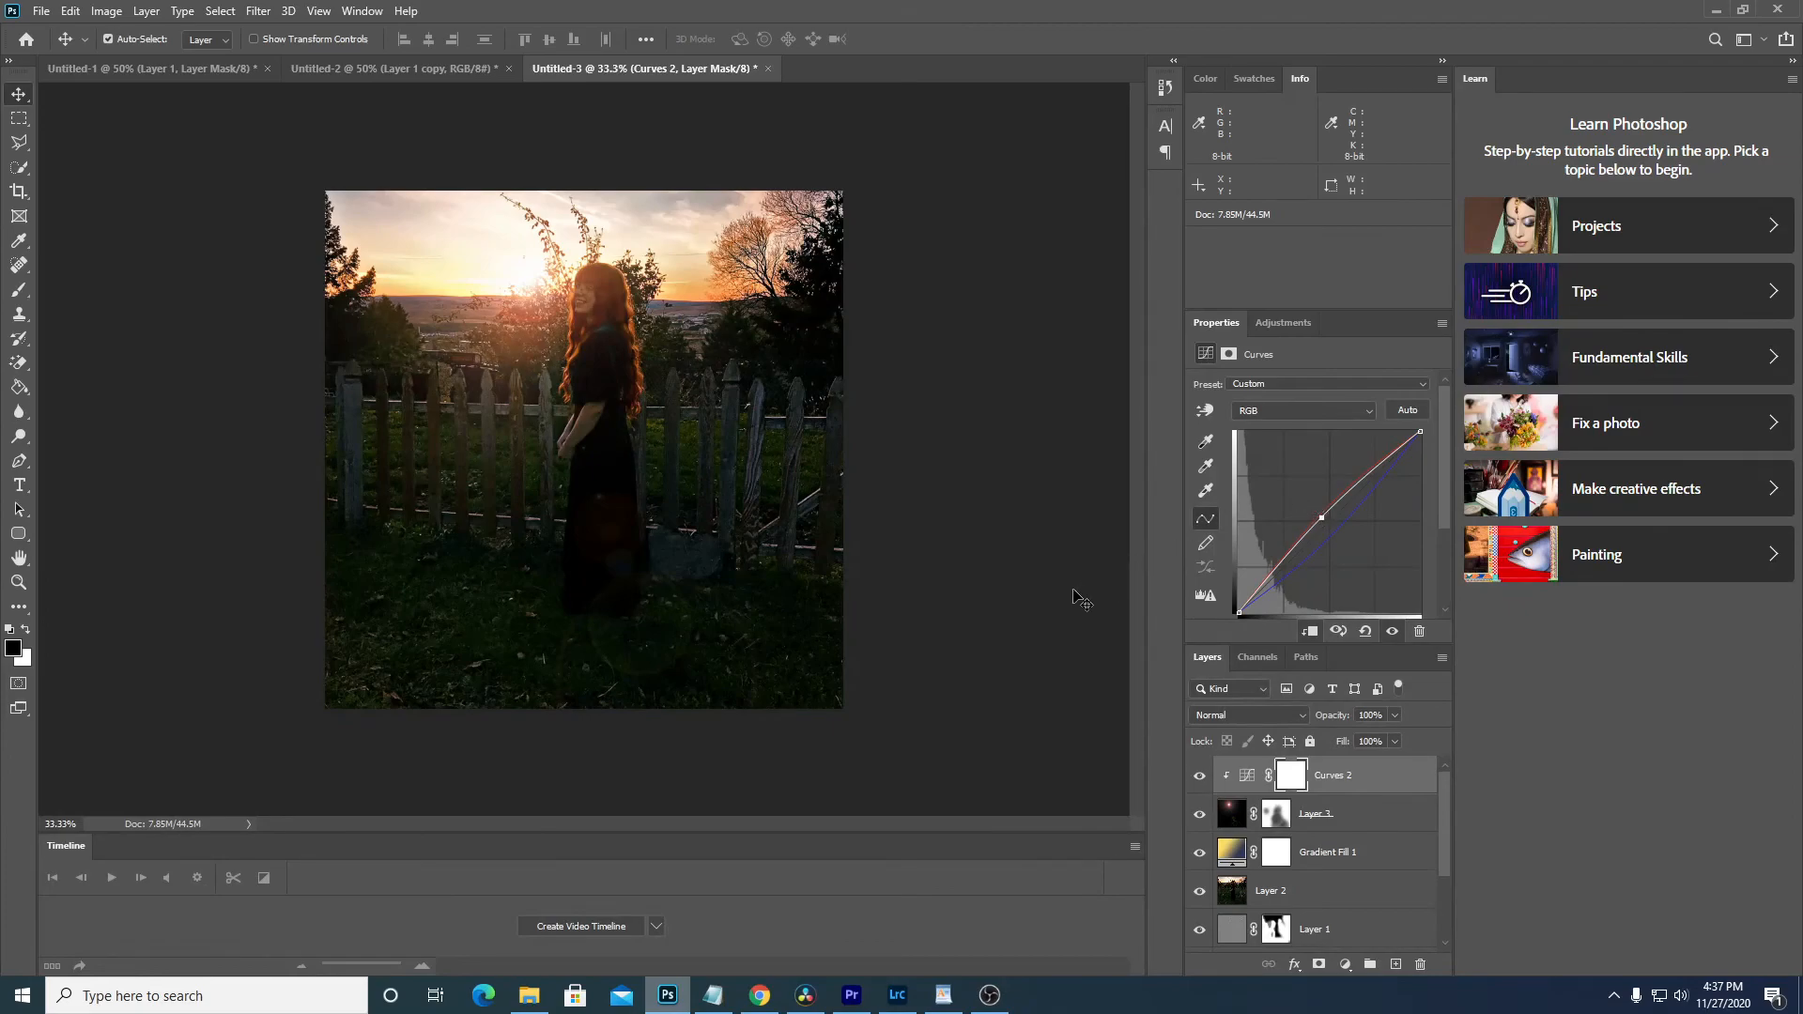
- Compare the retouched portrait with the original by isolating the Background layer and restoring all layers twice
{"action": "scroll", "coordinate": [1315, 845], "scroll_direction": "down", "scroll_amount": 3}
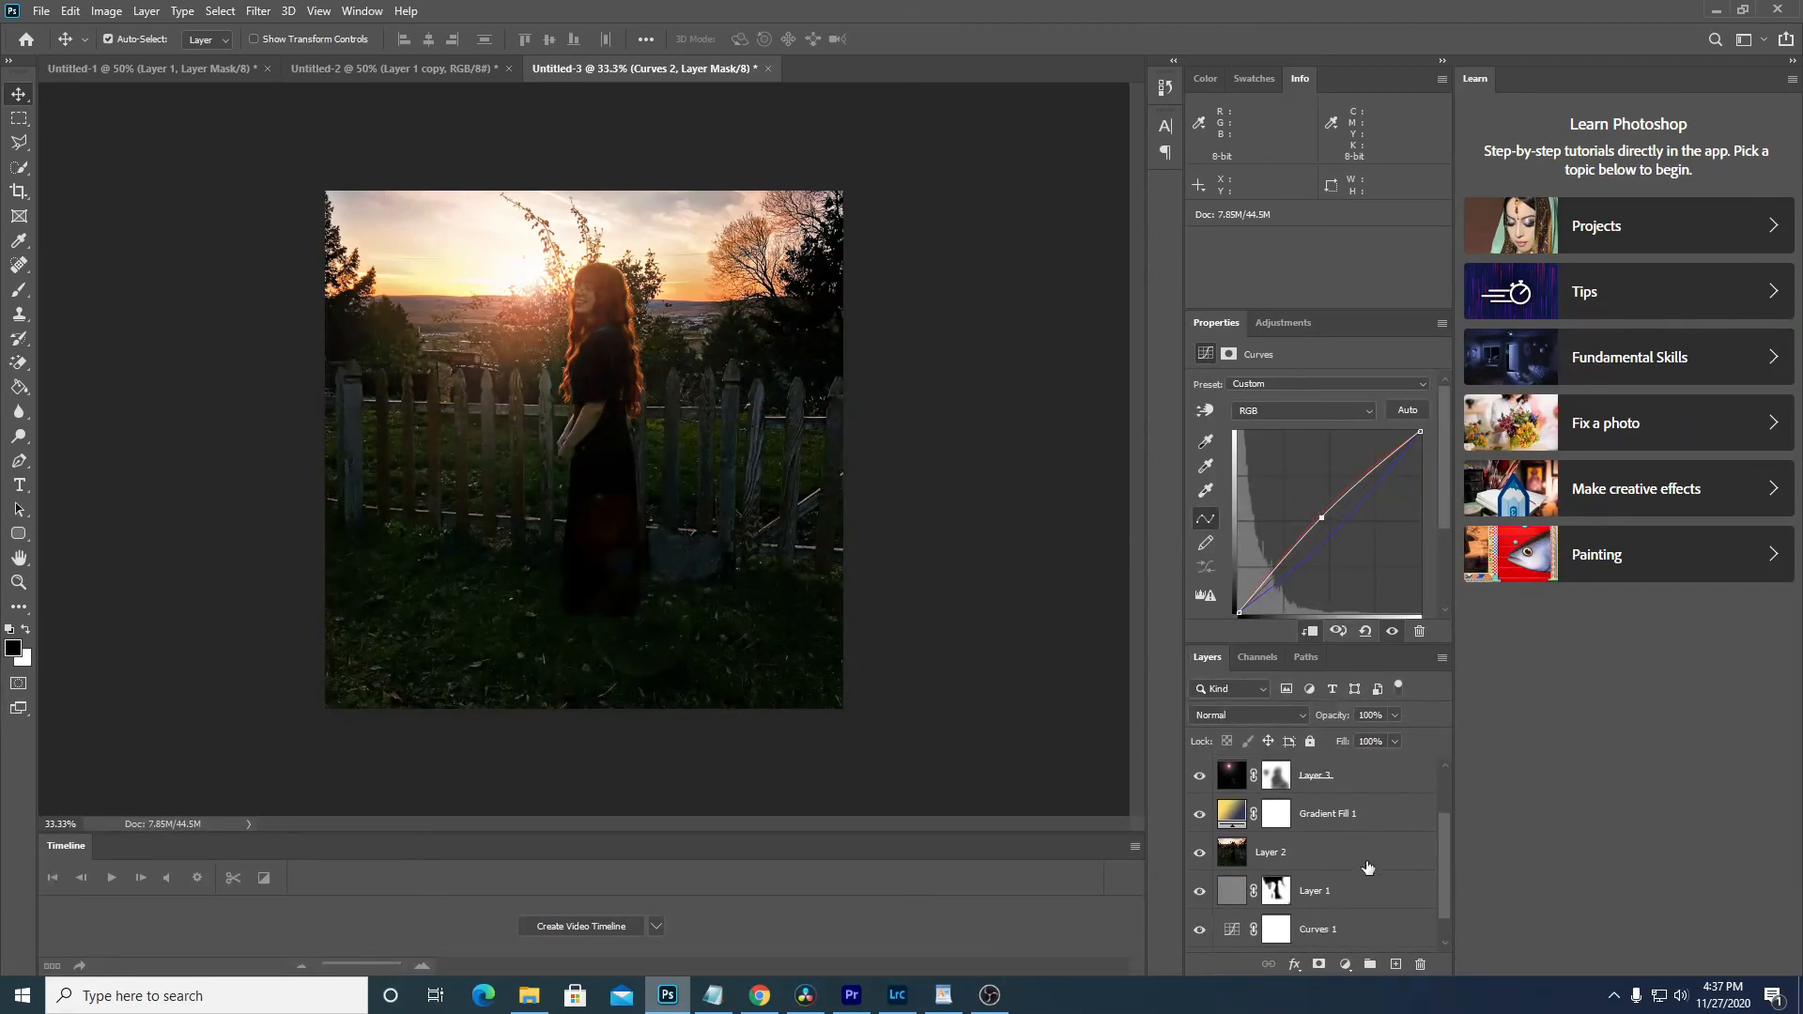
{"action": "left_click", "coordinate": [1198, 933], "text": "alt"}
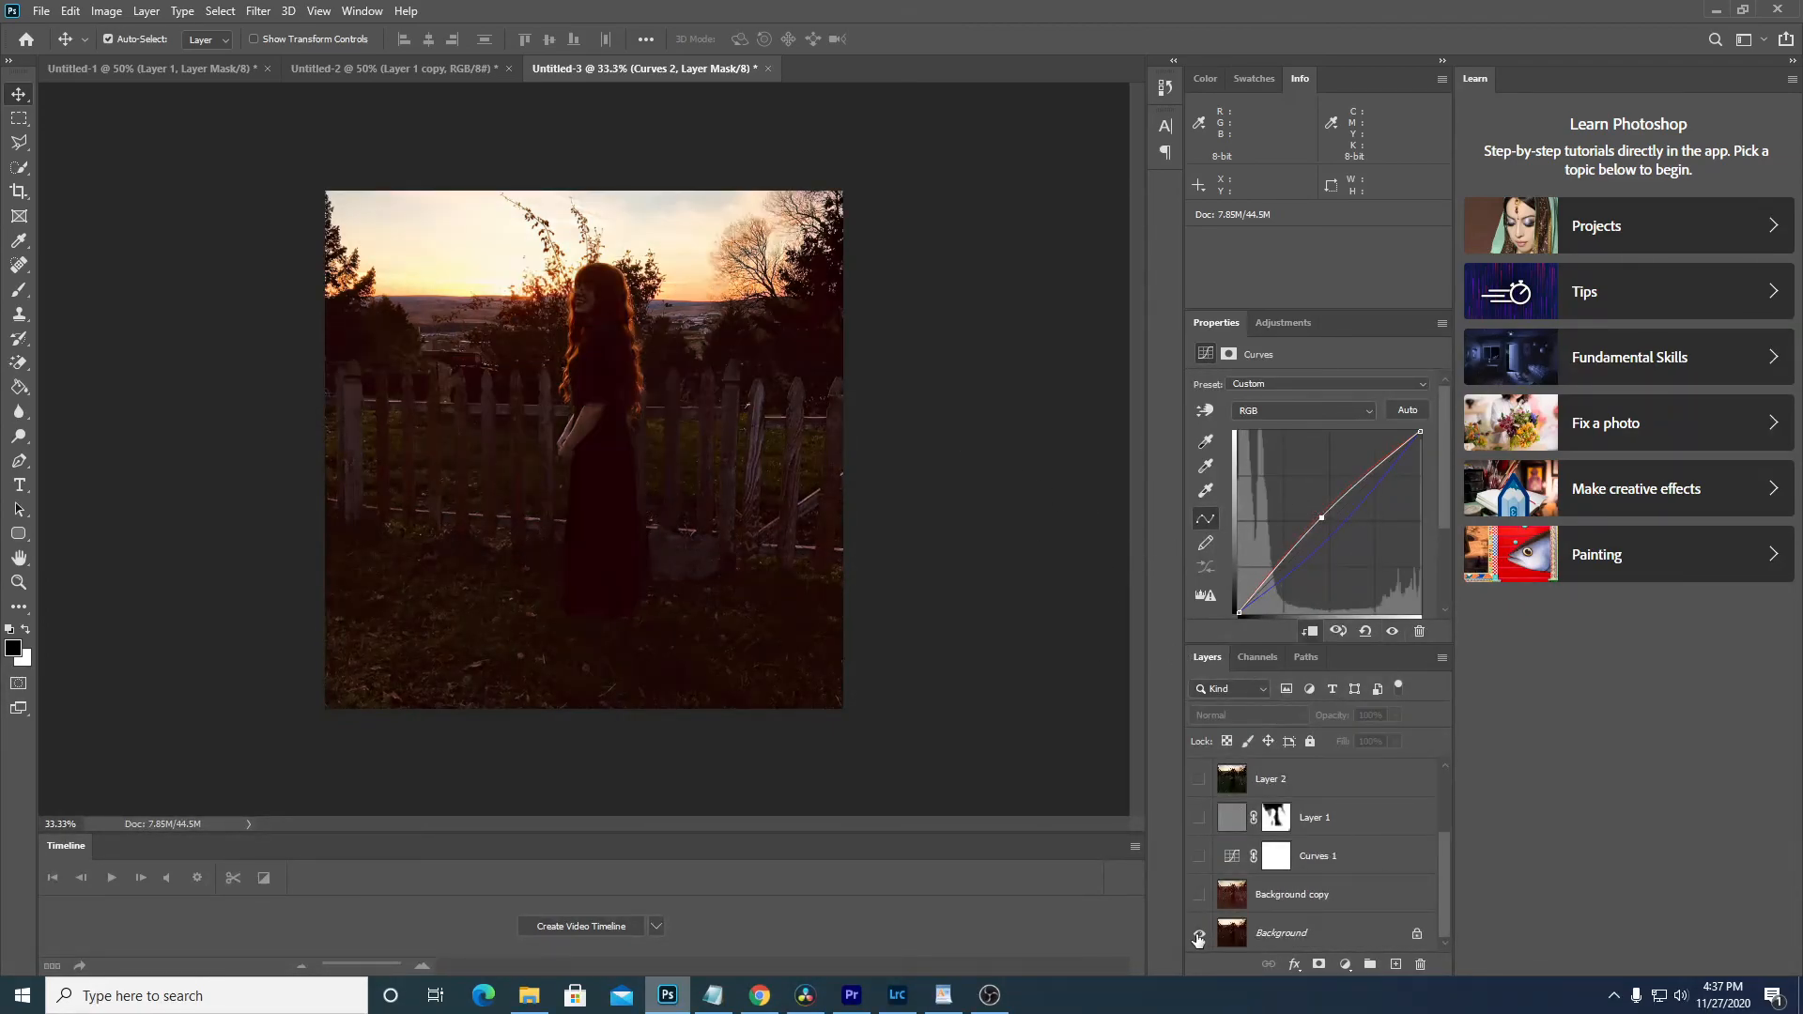
{"action": "left_click", "coordinate": [1200, 933], "text": "alt"}
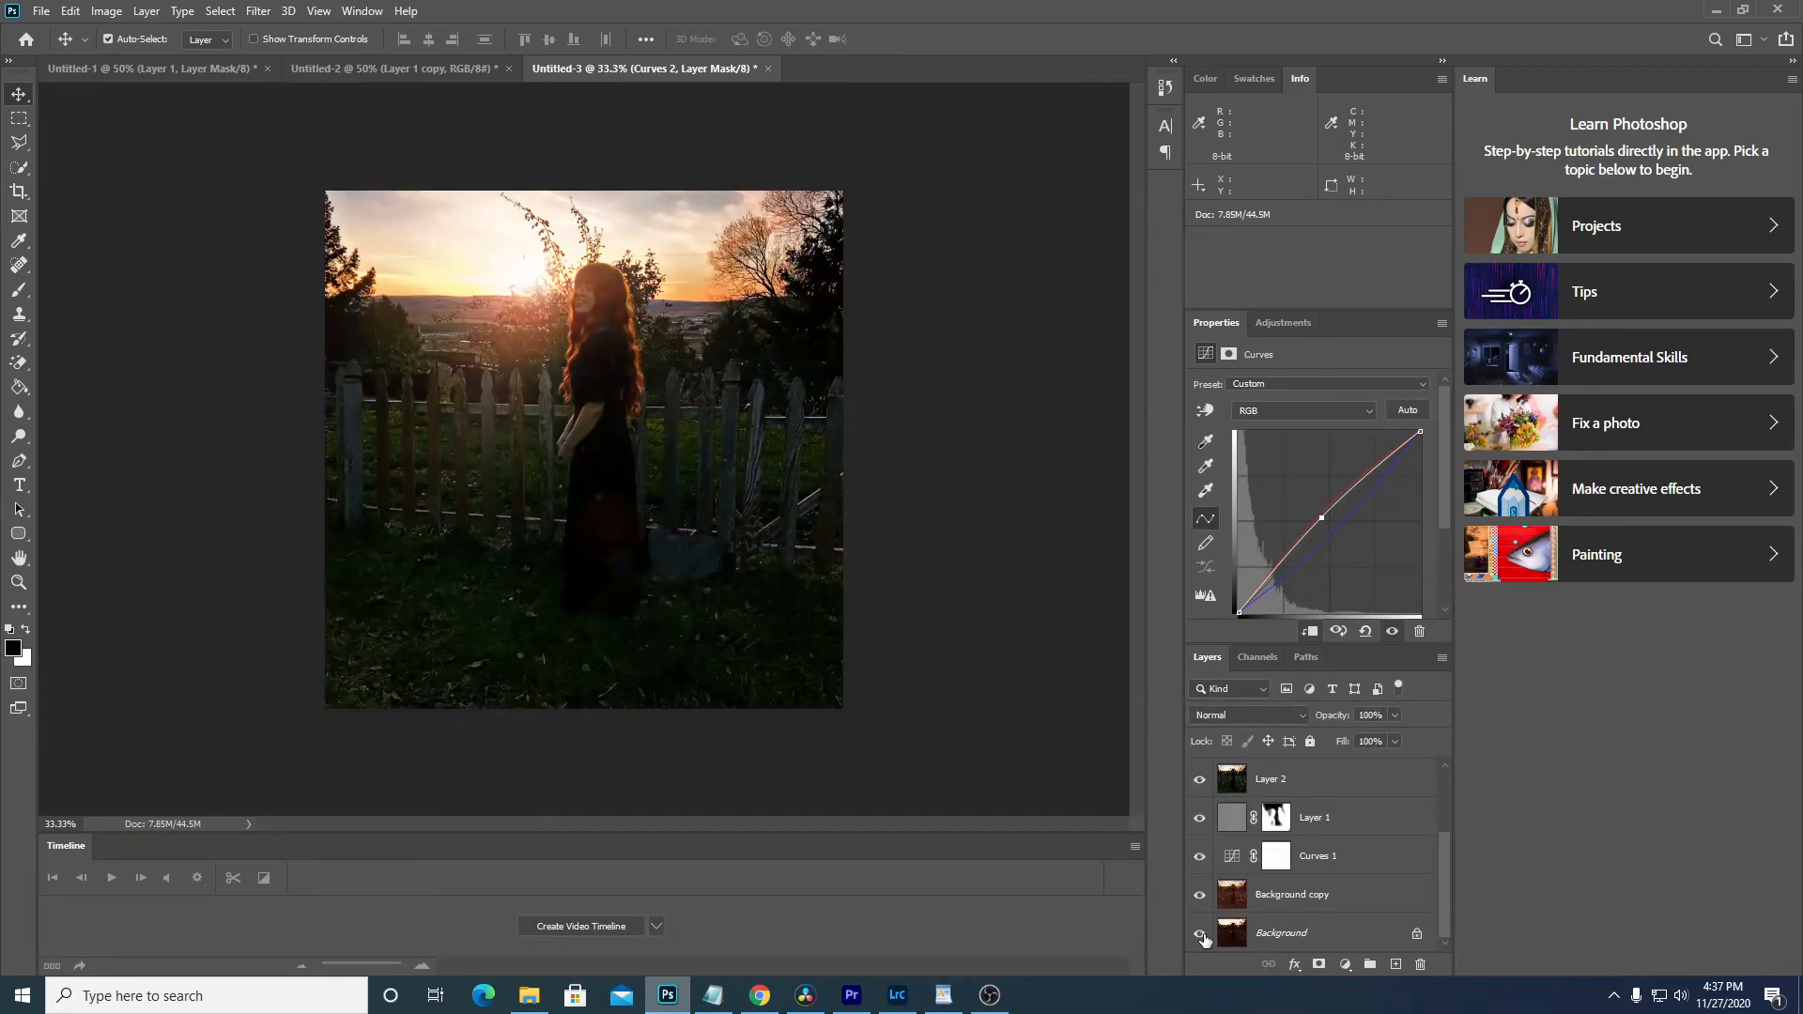
{"action": "left_click", "coordinate": [1200, 934], "text": "alt"}
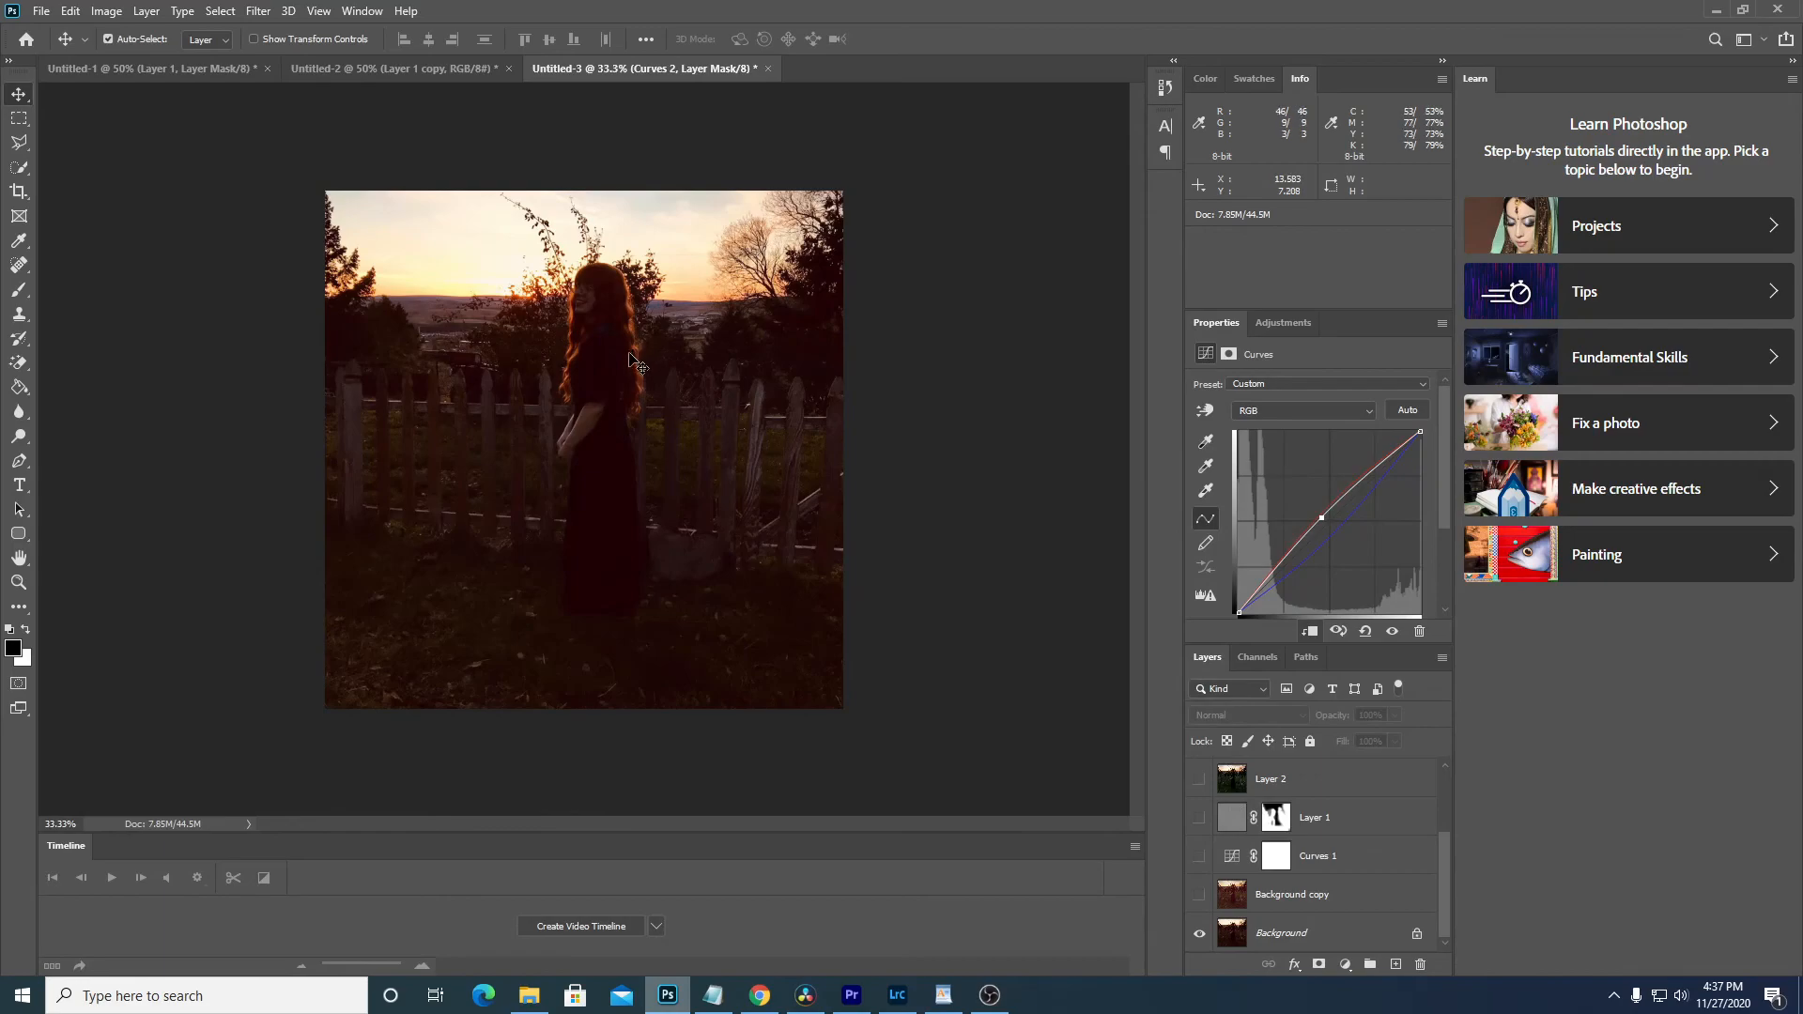
{"action": "left_click", "coordinate": [1199, 934], "text": "alt"}
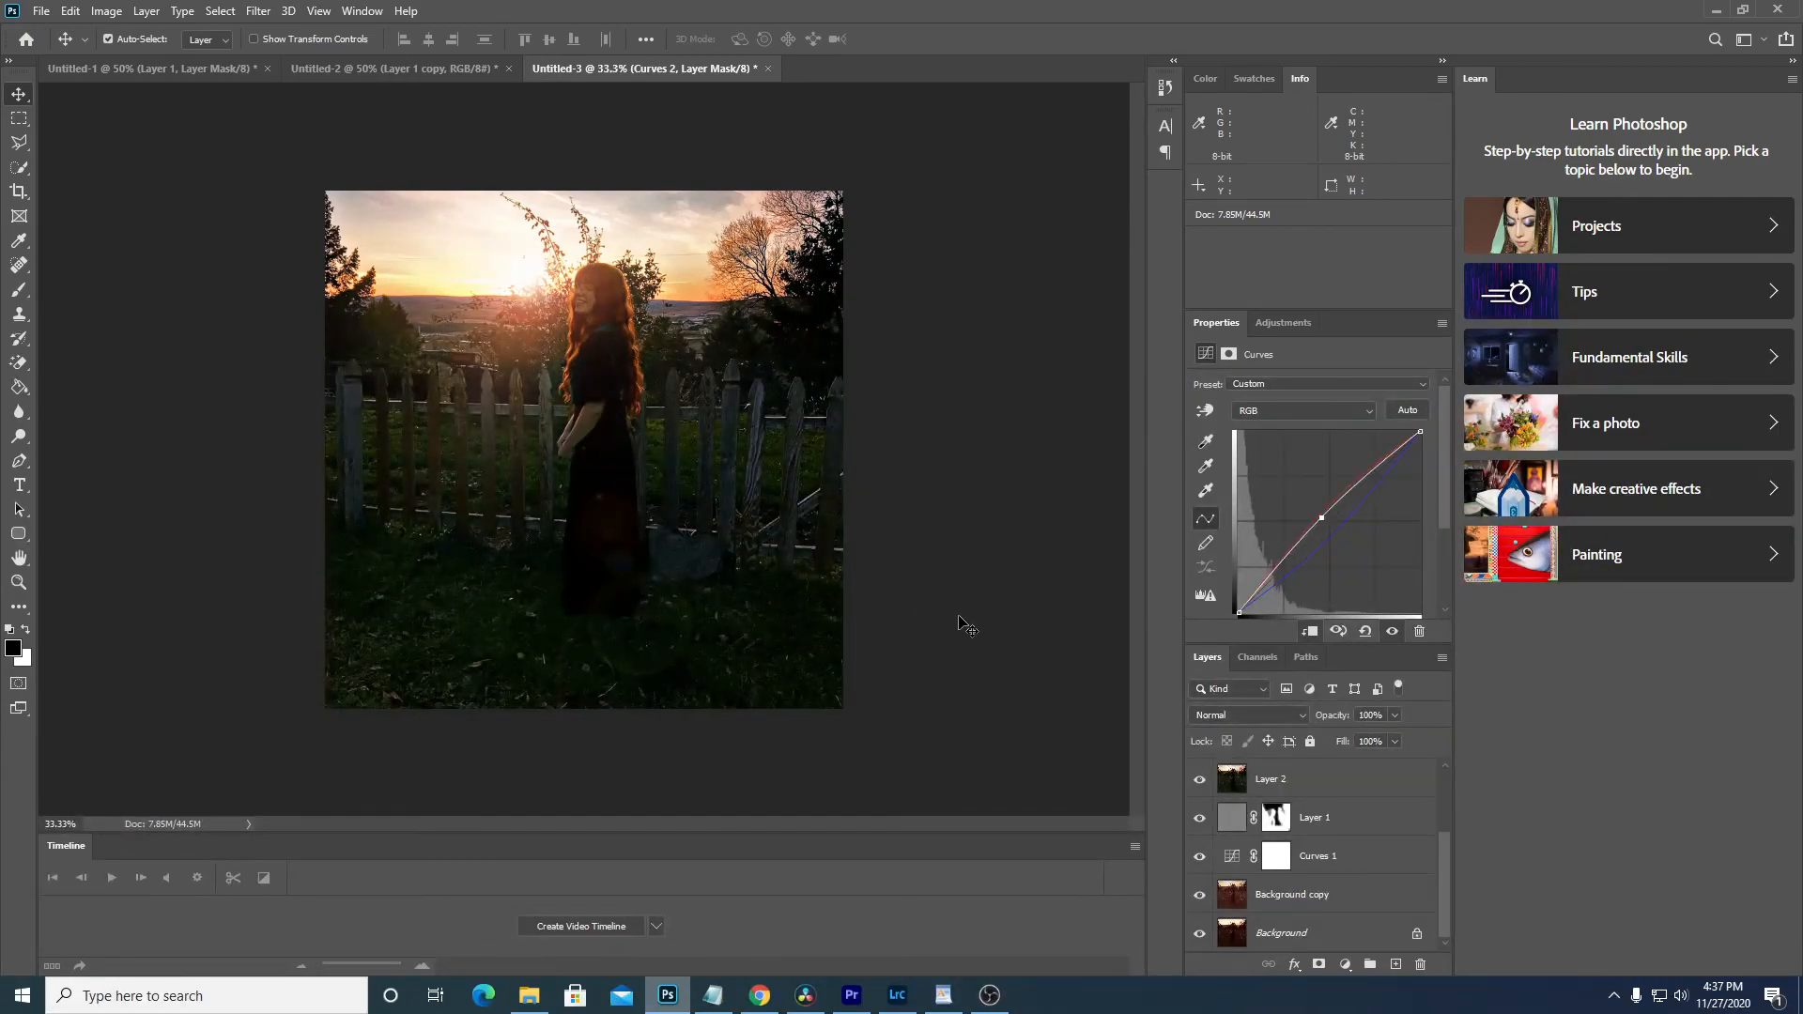
{"action": "scroll", "coordinate": [1363, 898], "scroll_direction": "up", "scroll_amount": 3}
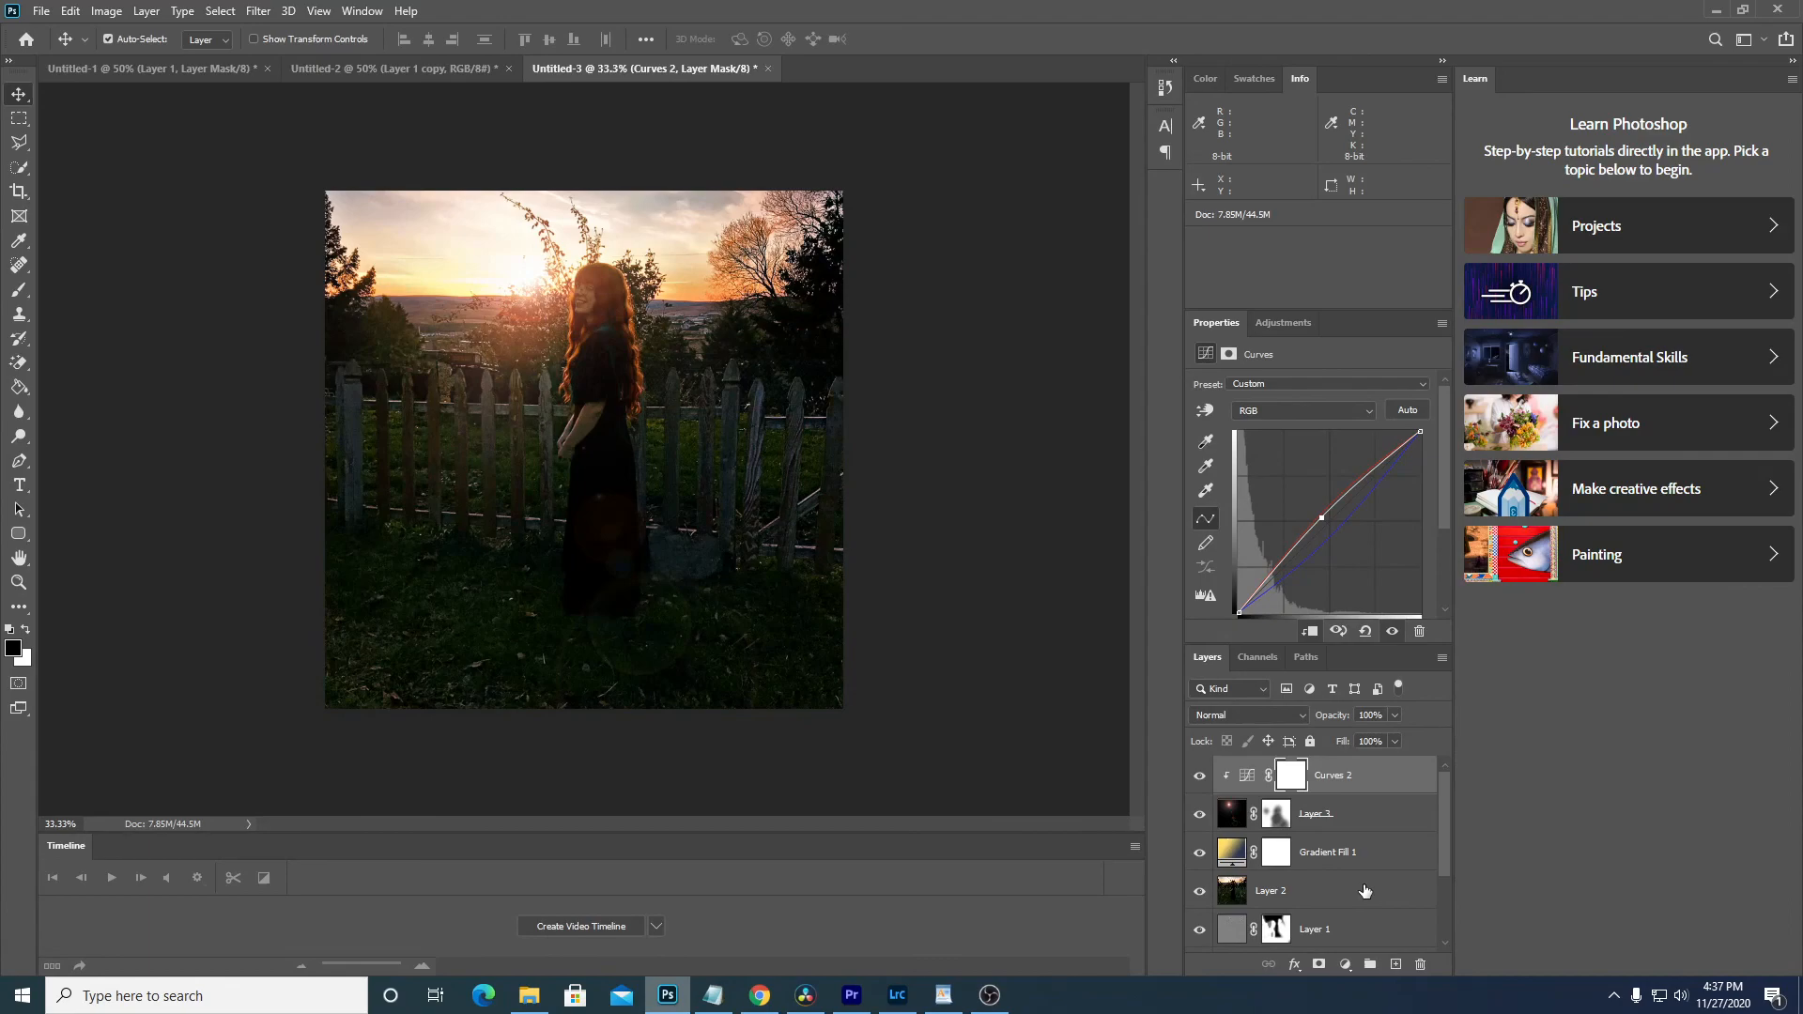